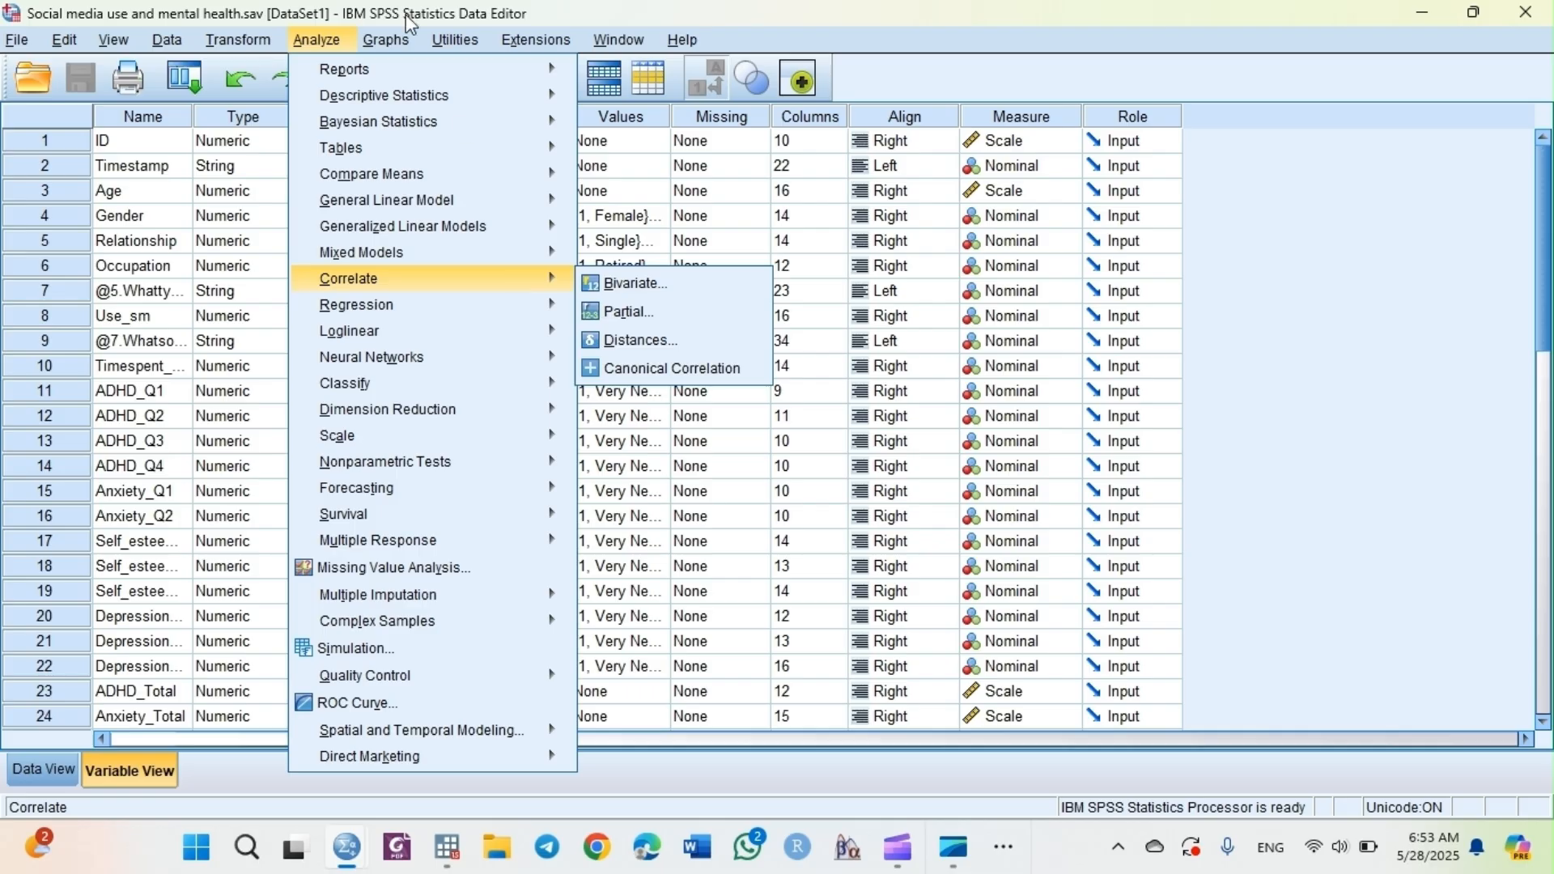
Step: Set up a bivariate correlation analysis with ADHD_Total, Anxiety_Total, Self_esteem_total and Depression_Total as its variables
{"action": "left_click", "coordinate": [328, 42]}
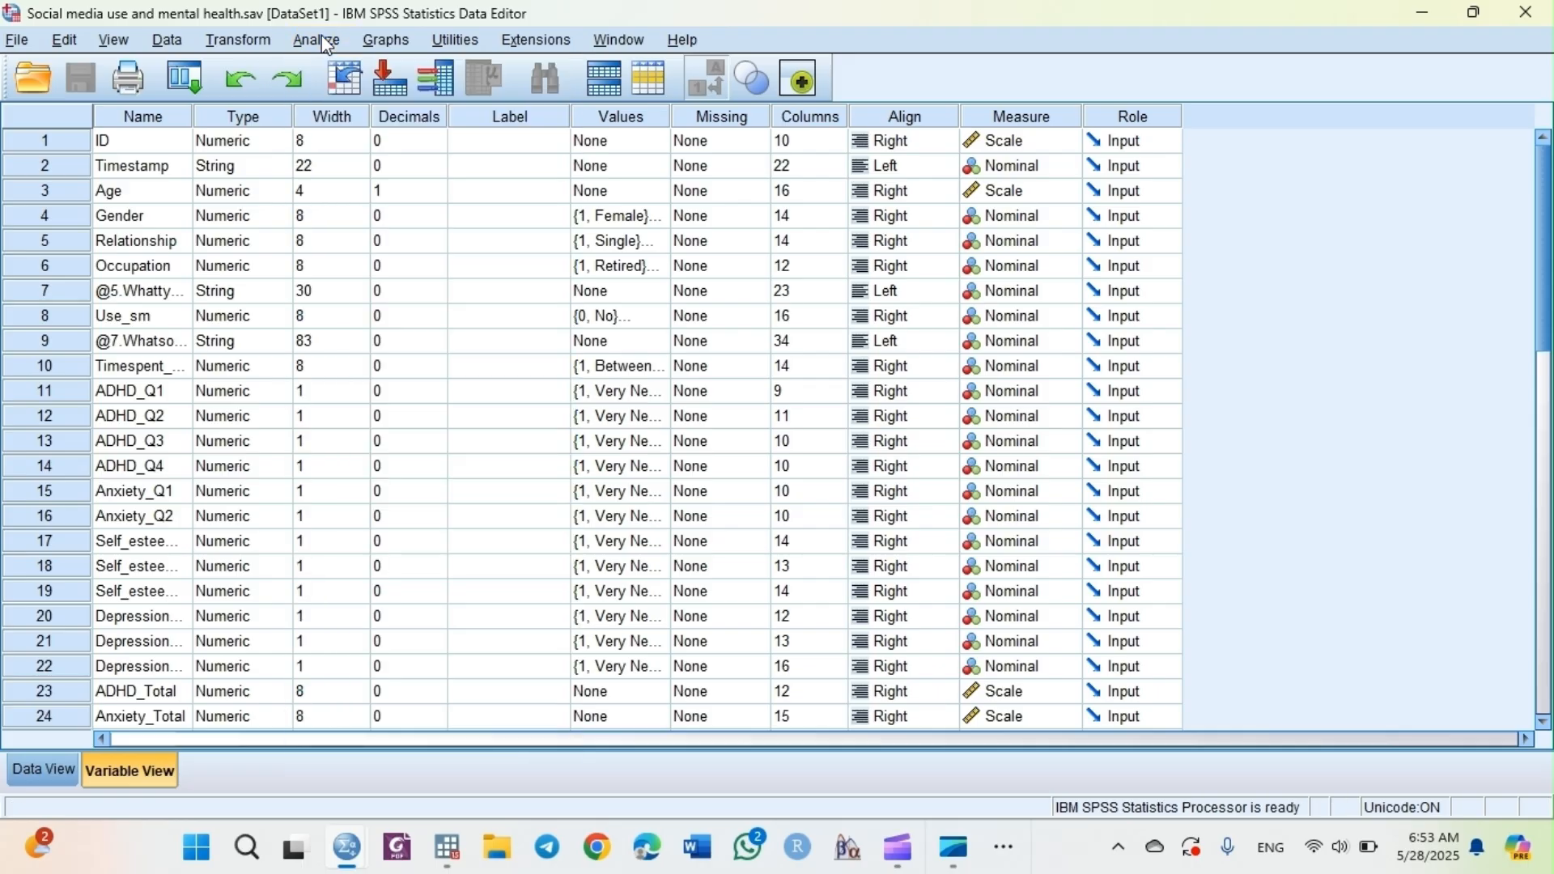
{"action": "left_click", "coordinate": [328, 43]}
{"action": "mouse_move", "coordinate": [370, 281]}
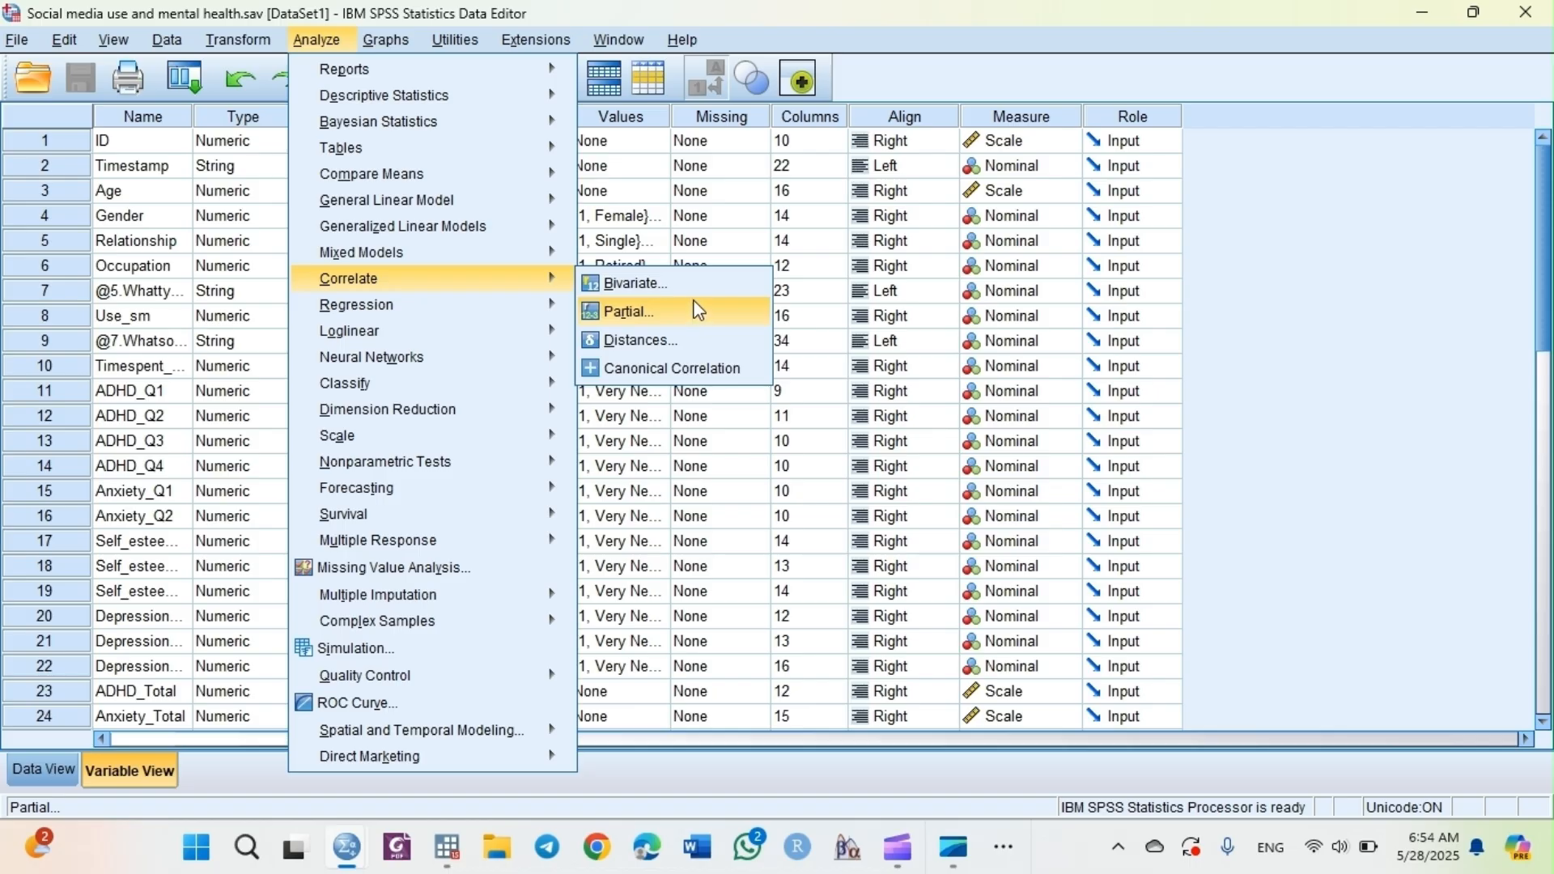
{"action": "left_click", "coordinate": [695, 295]}
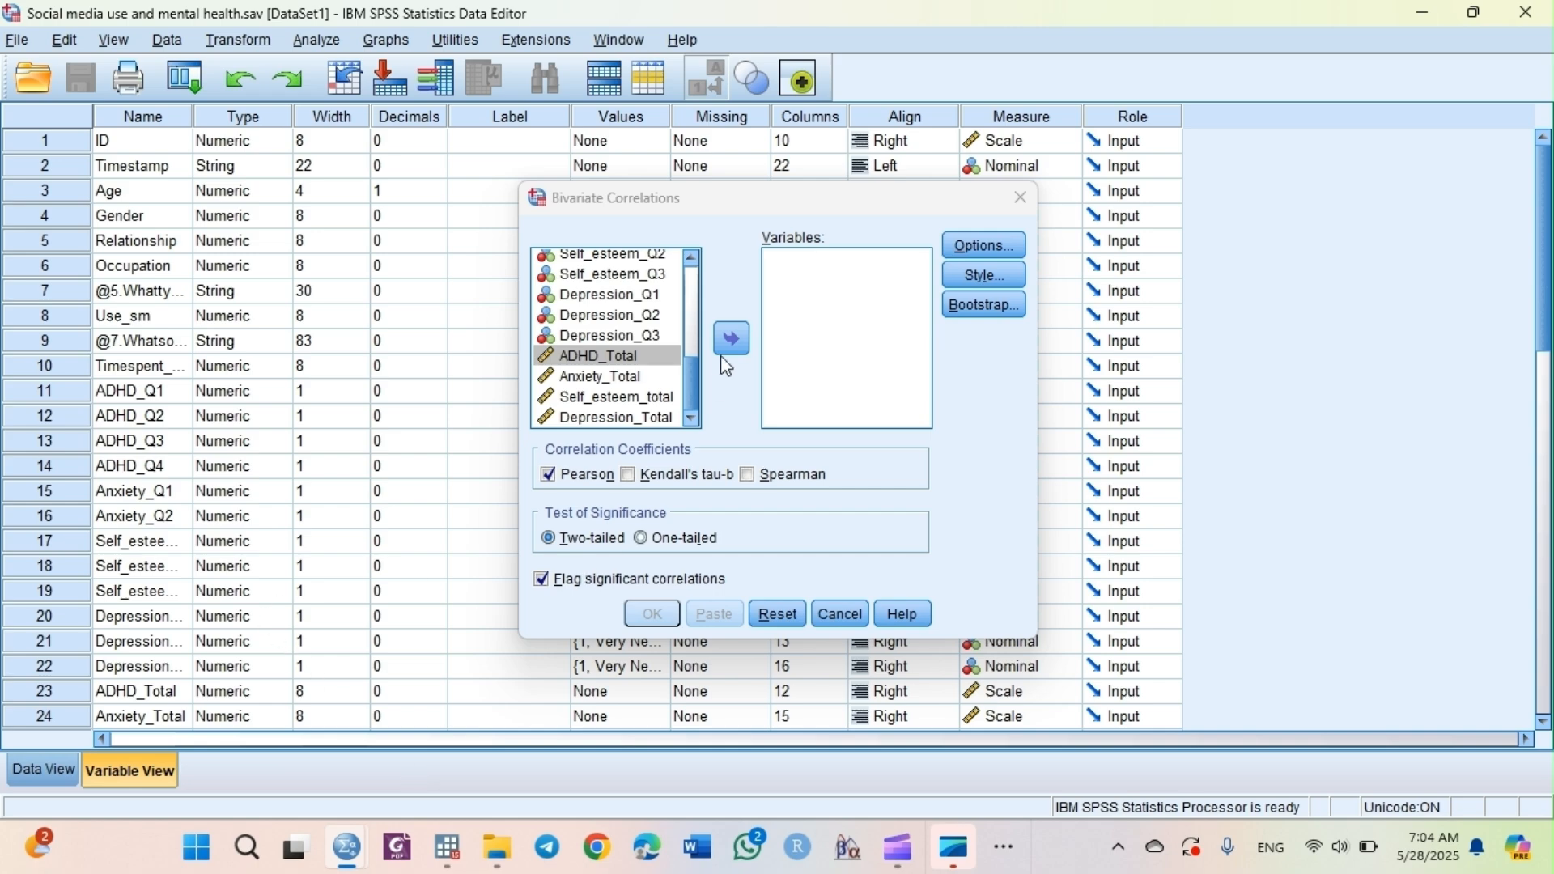
{"action": "left_click", "coordinate": [669, 359]}
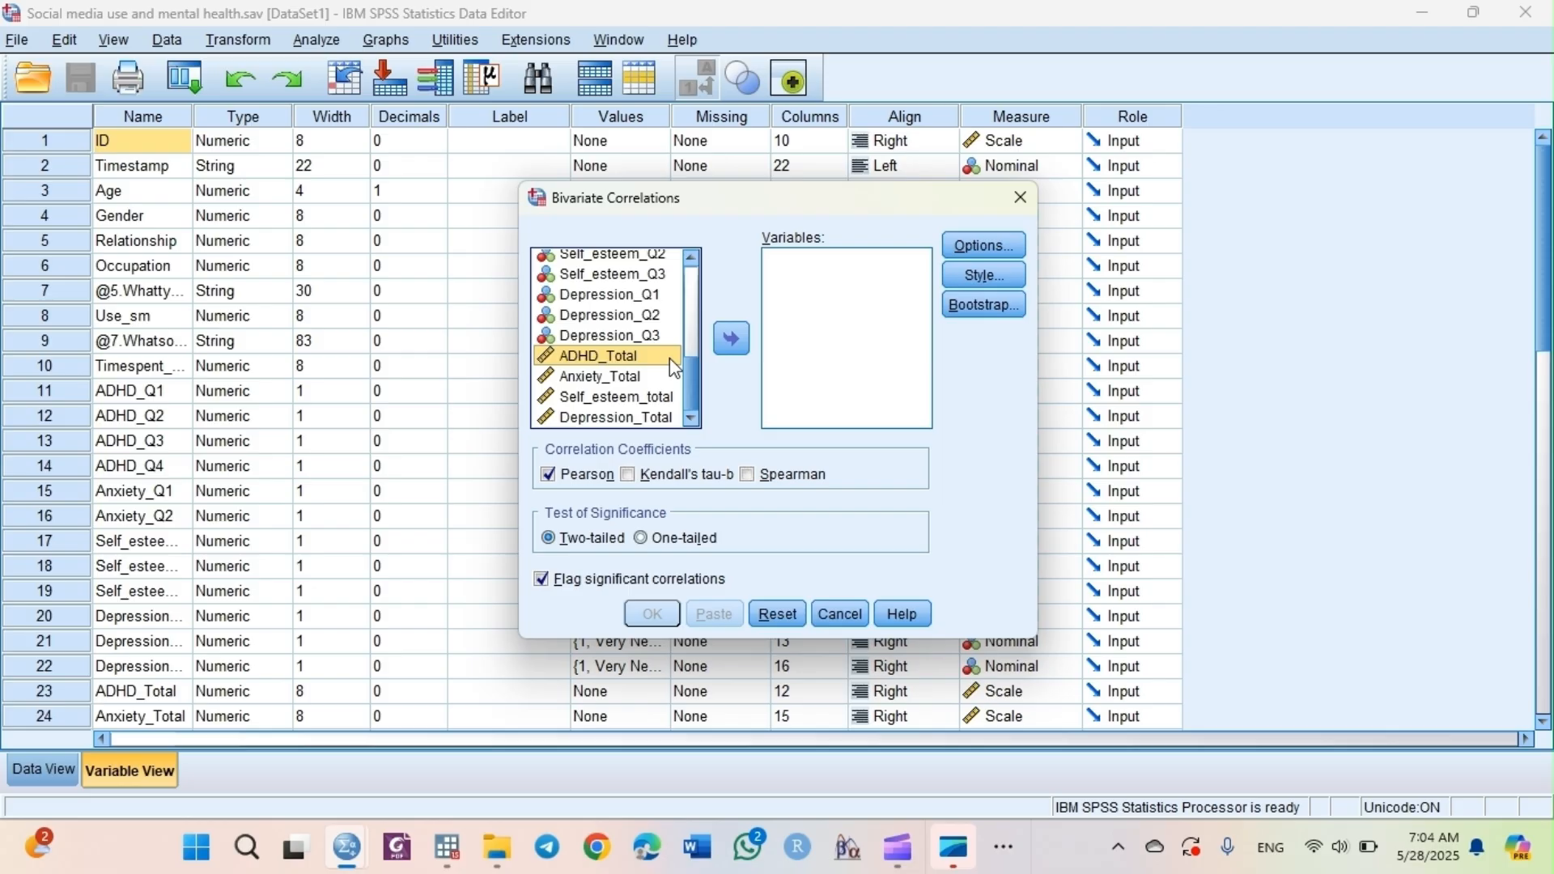
{"action": "key", "text": "shift+Down"}
{"action": "key", "text": "shift+Down"}
{"action": "key", "text": "shift+Down"}
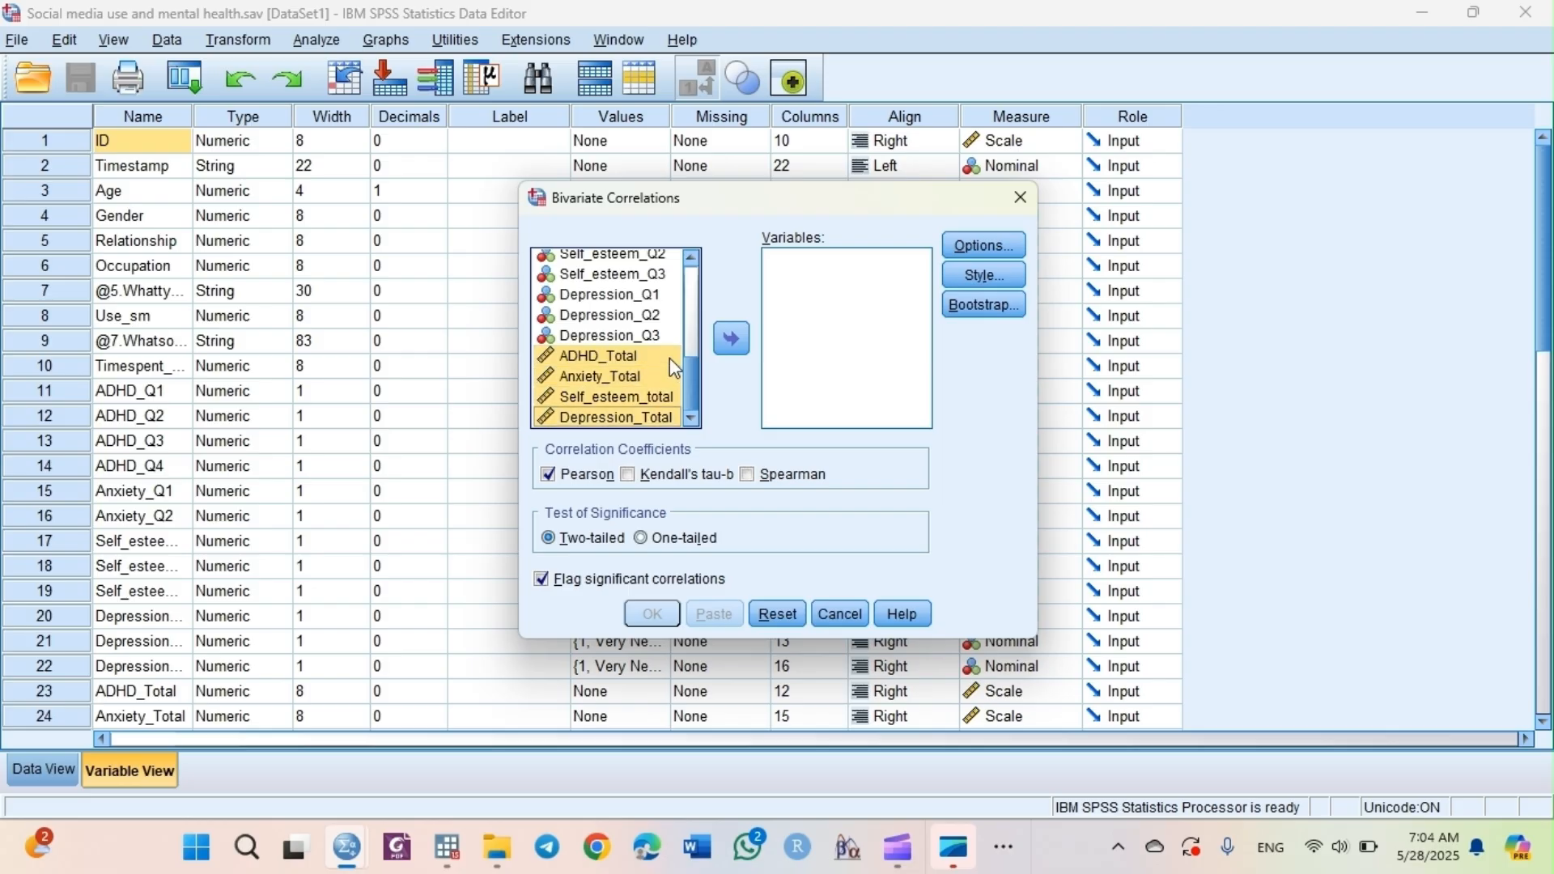
{"action": "left_click", "coordinate": [732, 343]}
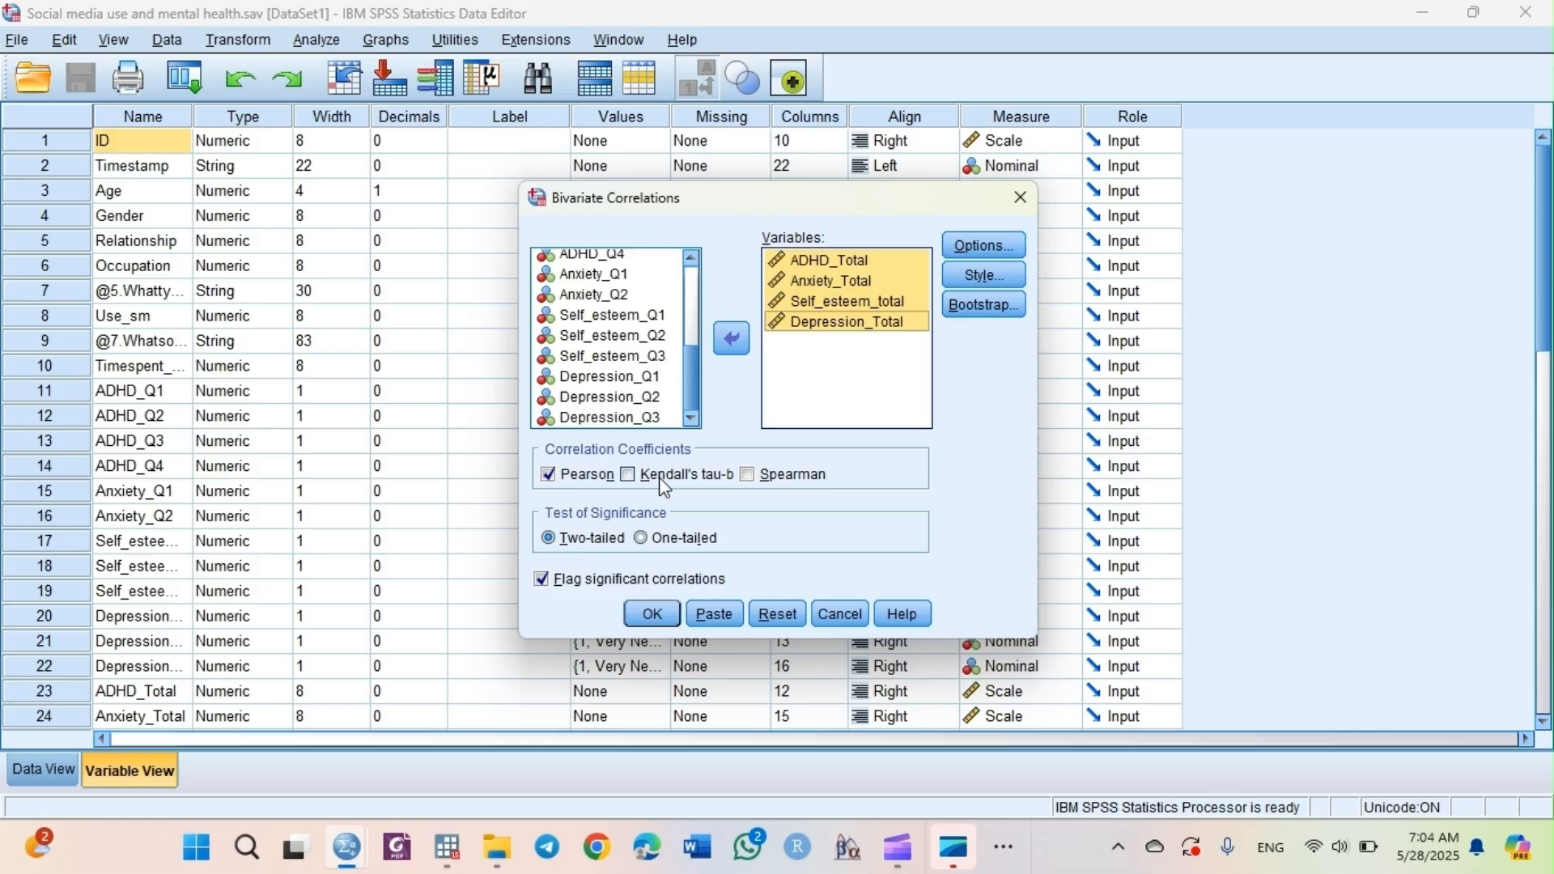
Step: Request Spearman coefficients in addition to Pearson and use a two-tailed significance test
{"action": "left_click", "coordinate": [748, 475]}
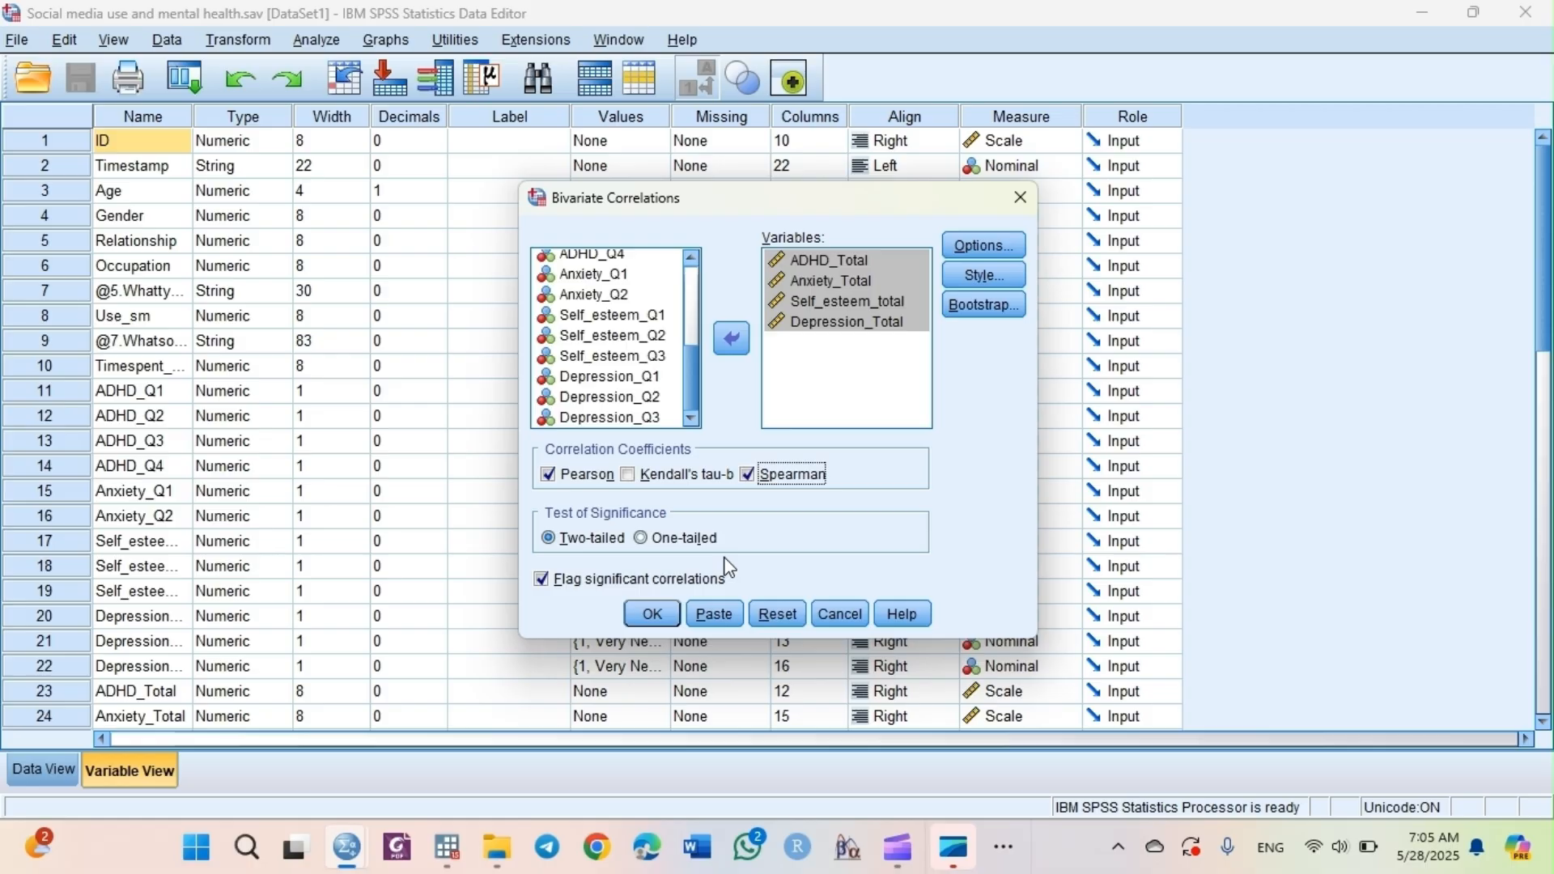
{"action": "left_click", "coordinate": [686, 540]}
{"action": "left_click", "coordinate": [608, 543]}
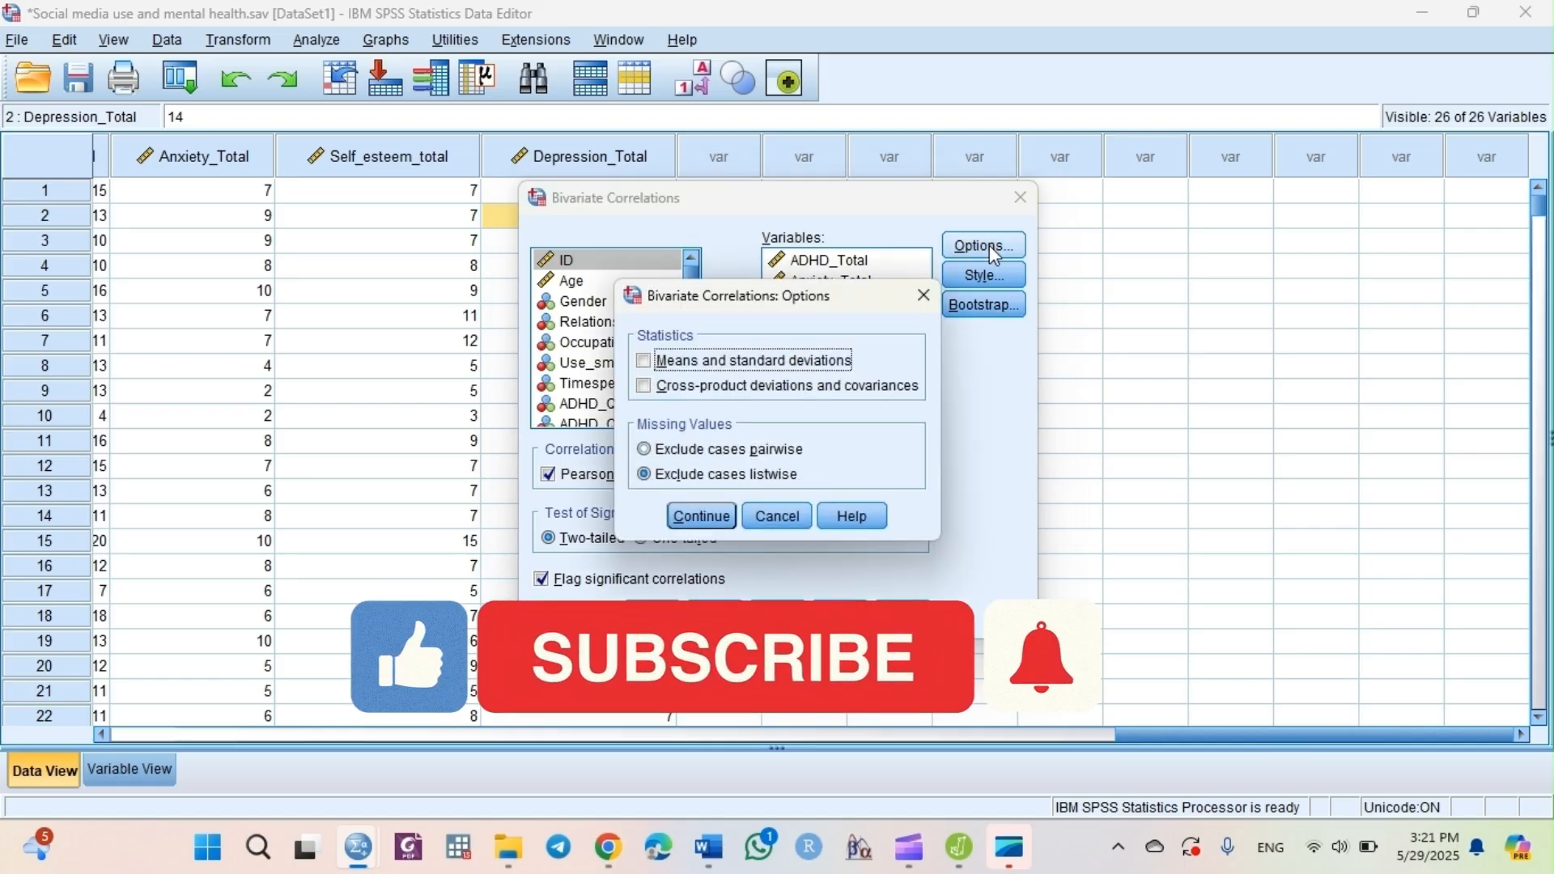
{"action": "left_click_drag", "start_coordinate": [858, 294], "coordinate": [1190, 353]}
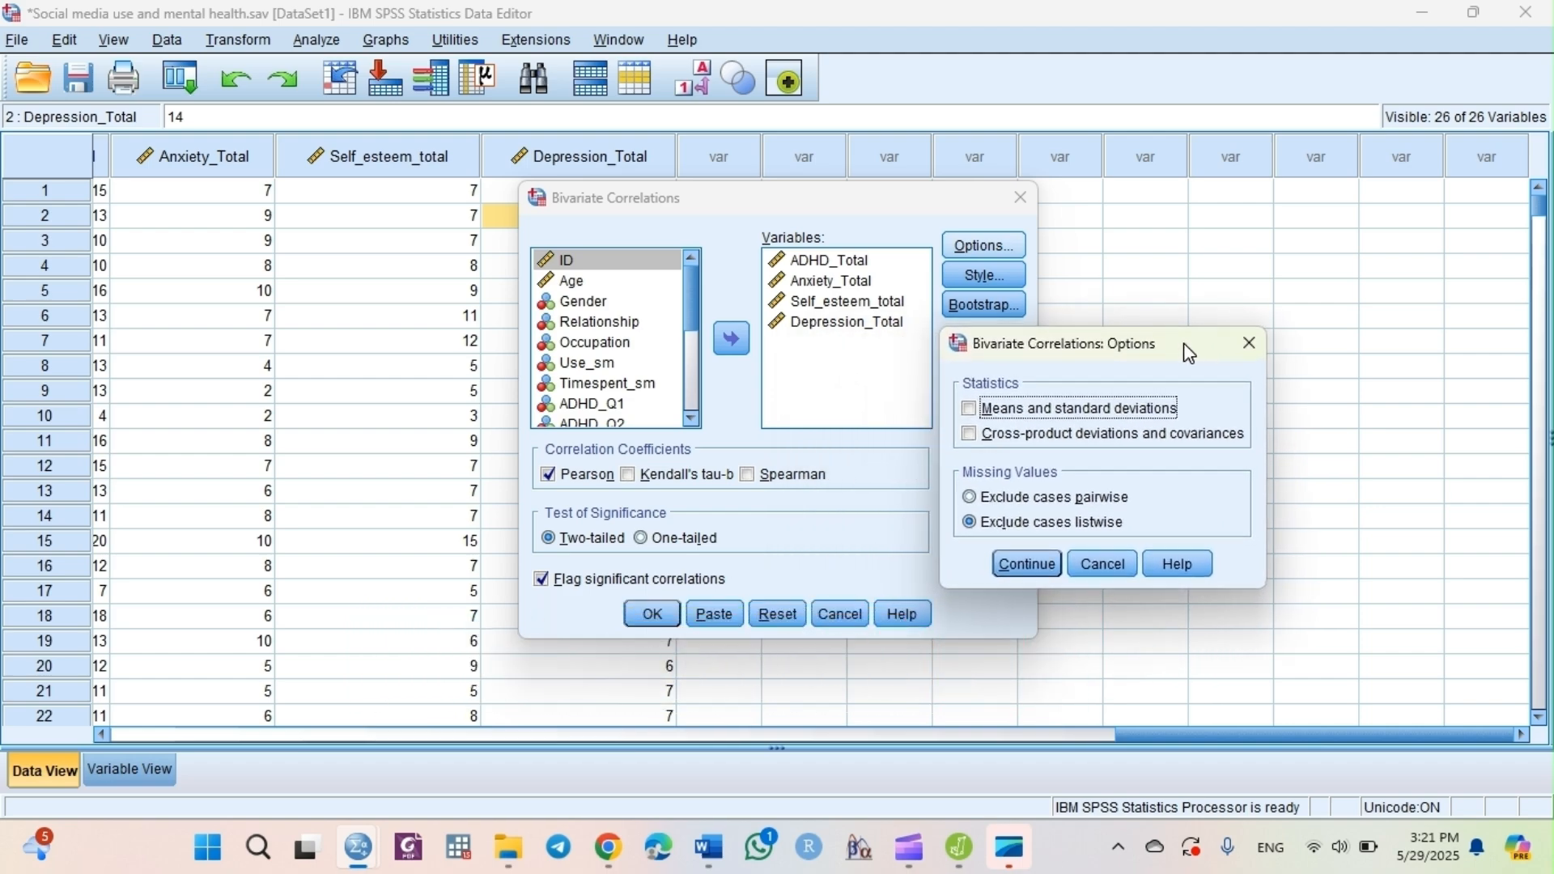
{"action": "left_click", "coordinate": [1062, 498]}
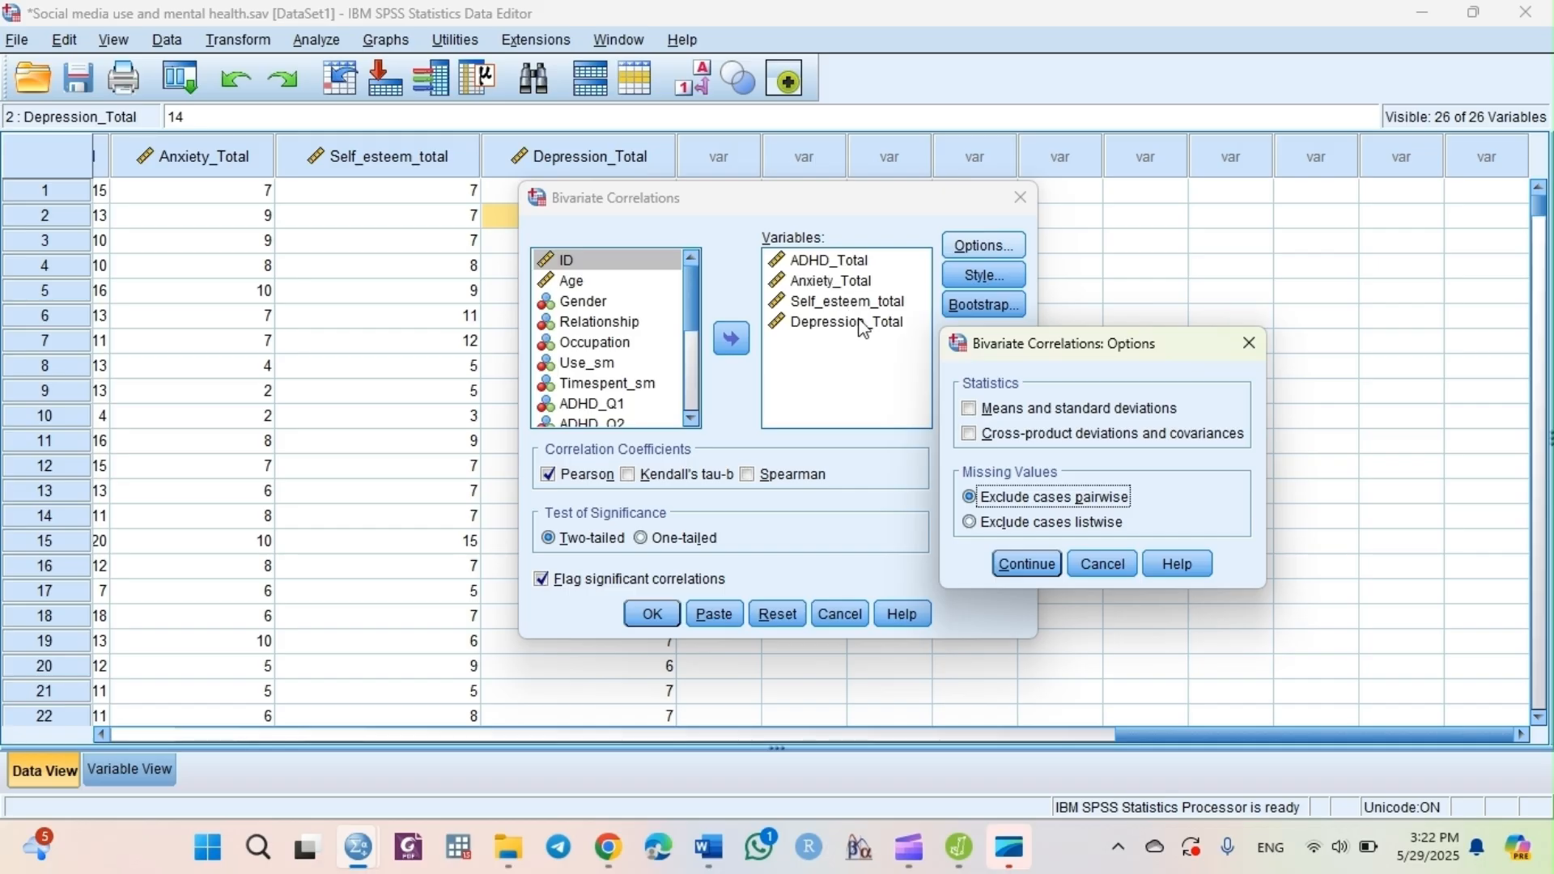
{"action": "left_click", "coordinate": [1051, 524]}
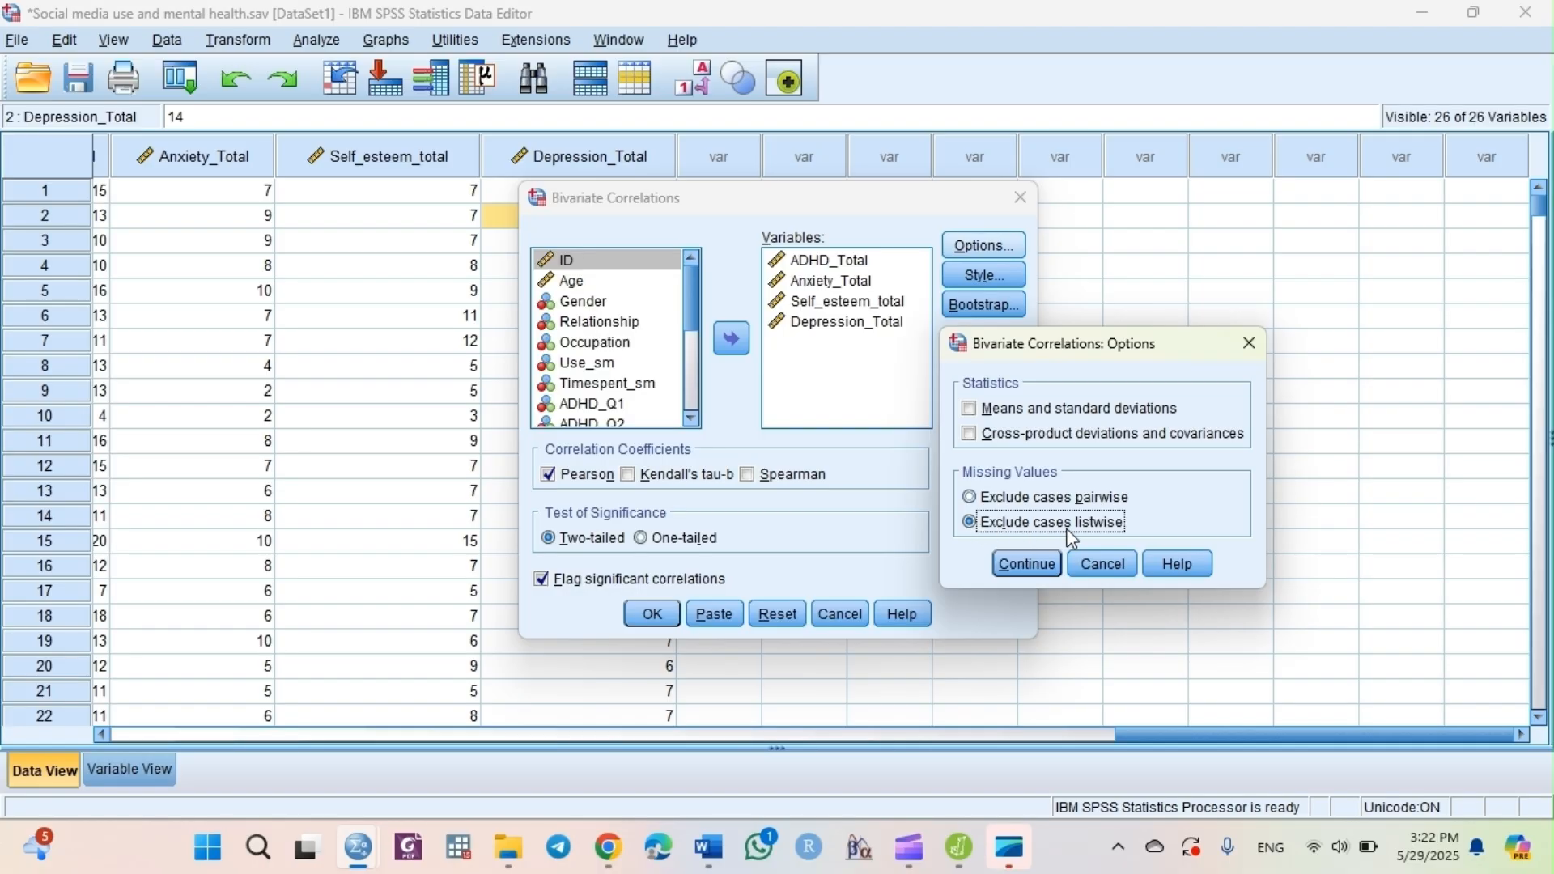
{"action": "left_click", "coordinate": [1249, 343]}
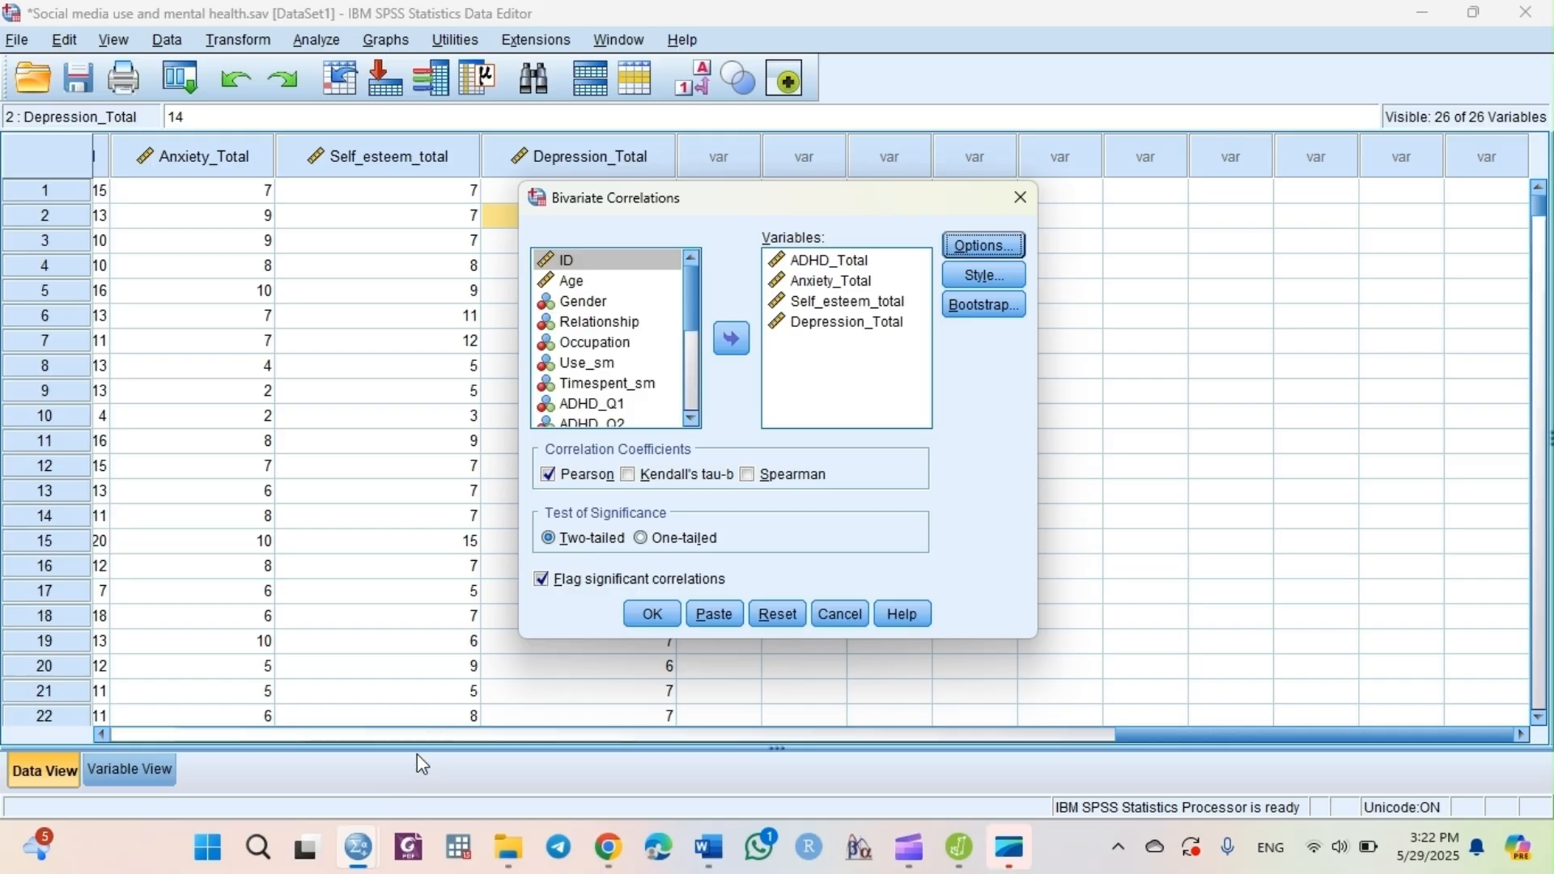
{"action": "mouse_move", "coordinate": [379, 844]}
{"action": "left_click", "coordinate": [488, 696]}
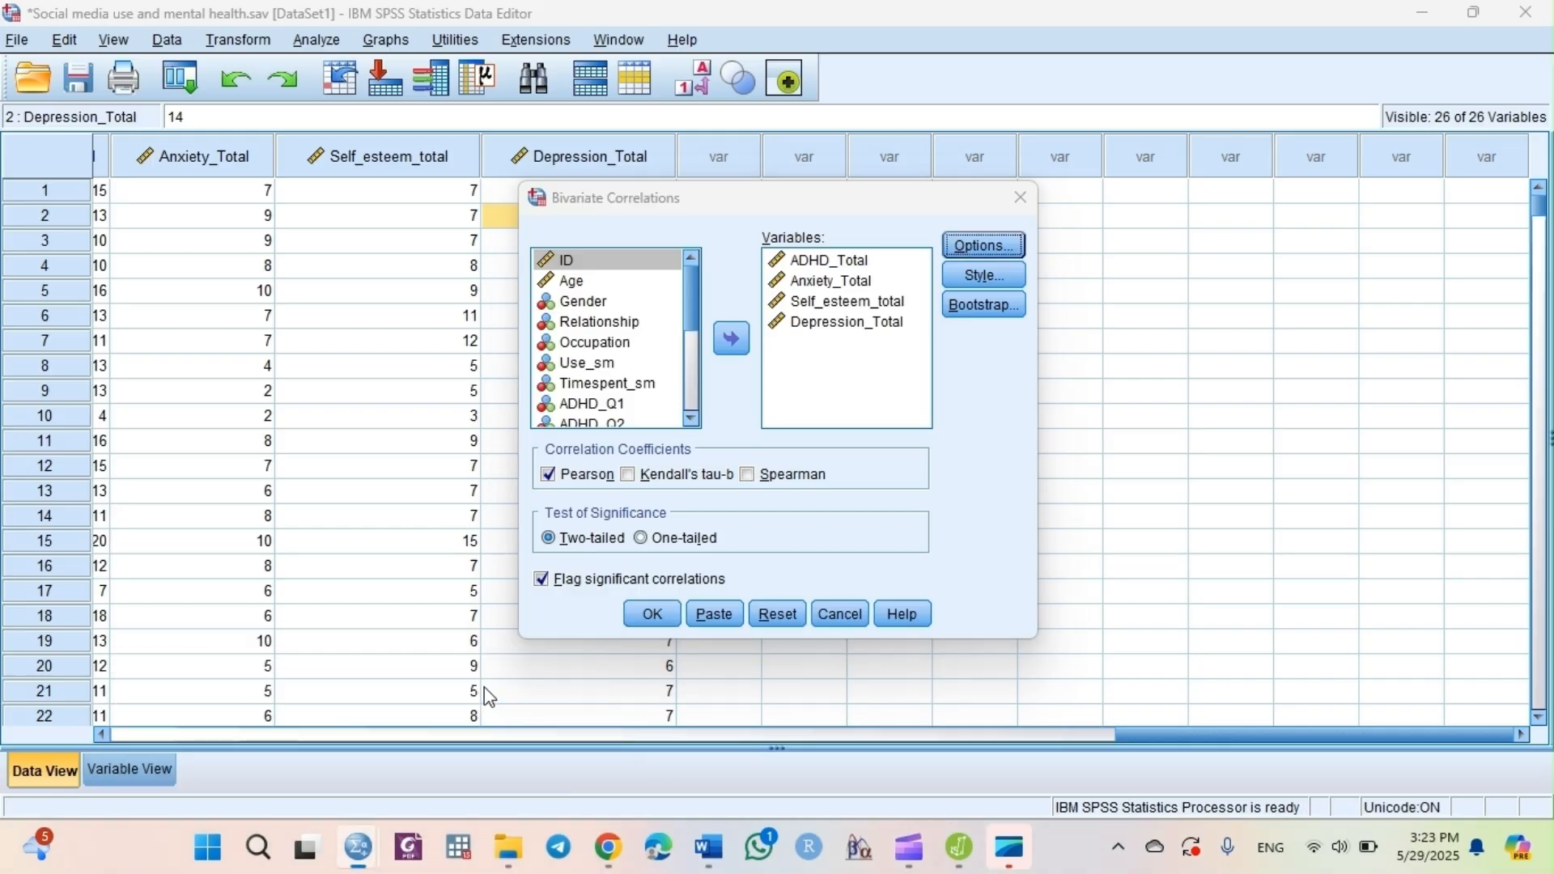
{"action": "left_click", "coordinate": [1017, 201]}
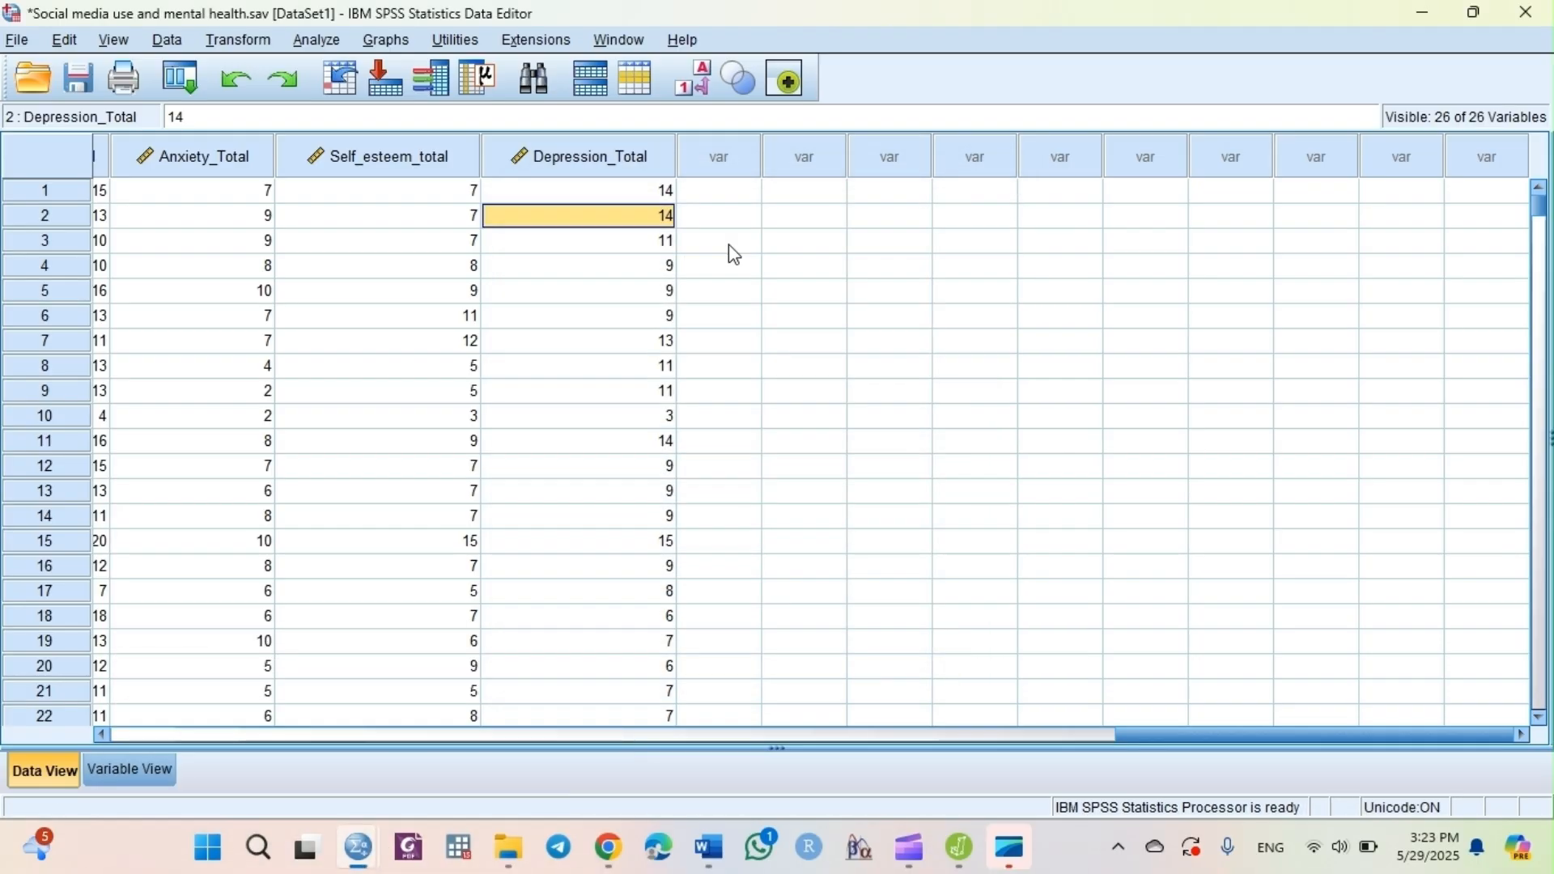
Step: Clear the Depression_Total value of case 1 to create a missing value
{"action": "left_click", "coordinate": [666, 199]}
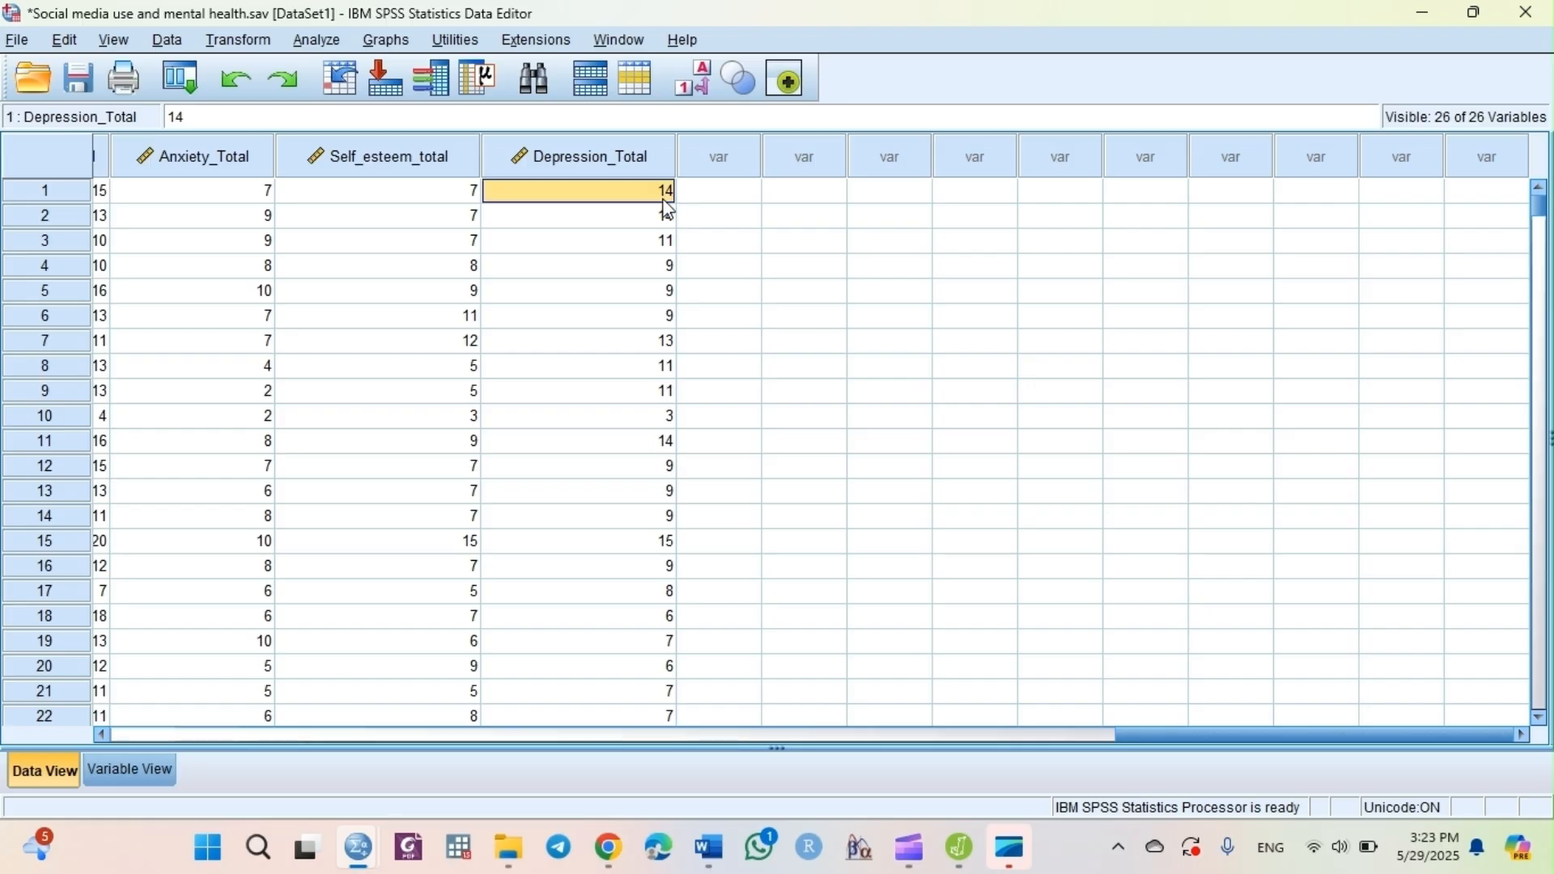
{"action": "key", "text": "BackSpace"}
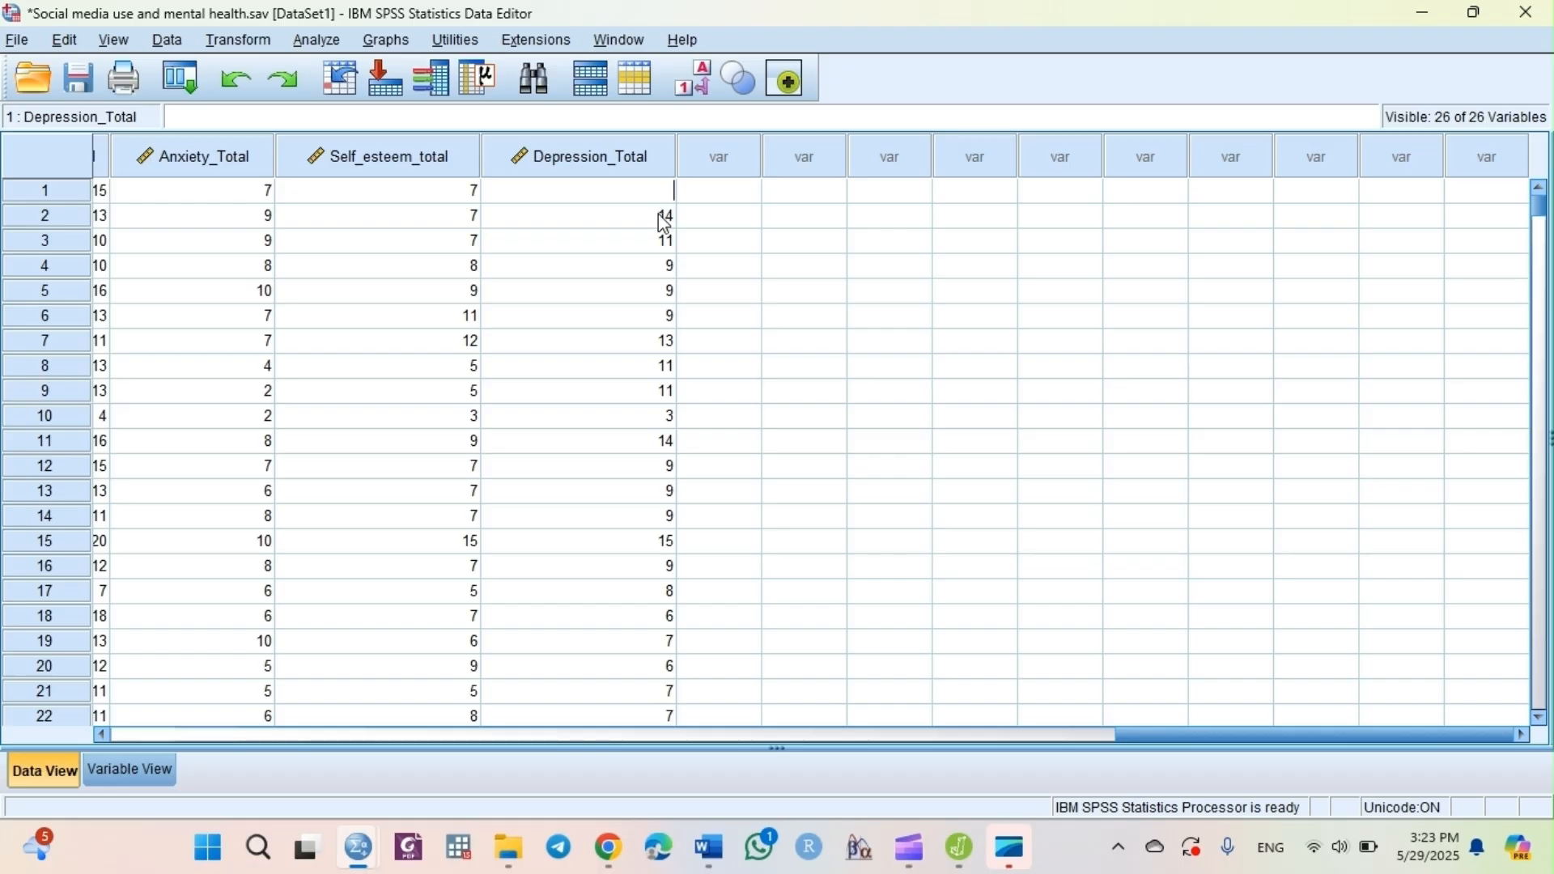
{"action": "left_click", "coordinate": [658, 213]}
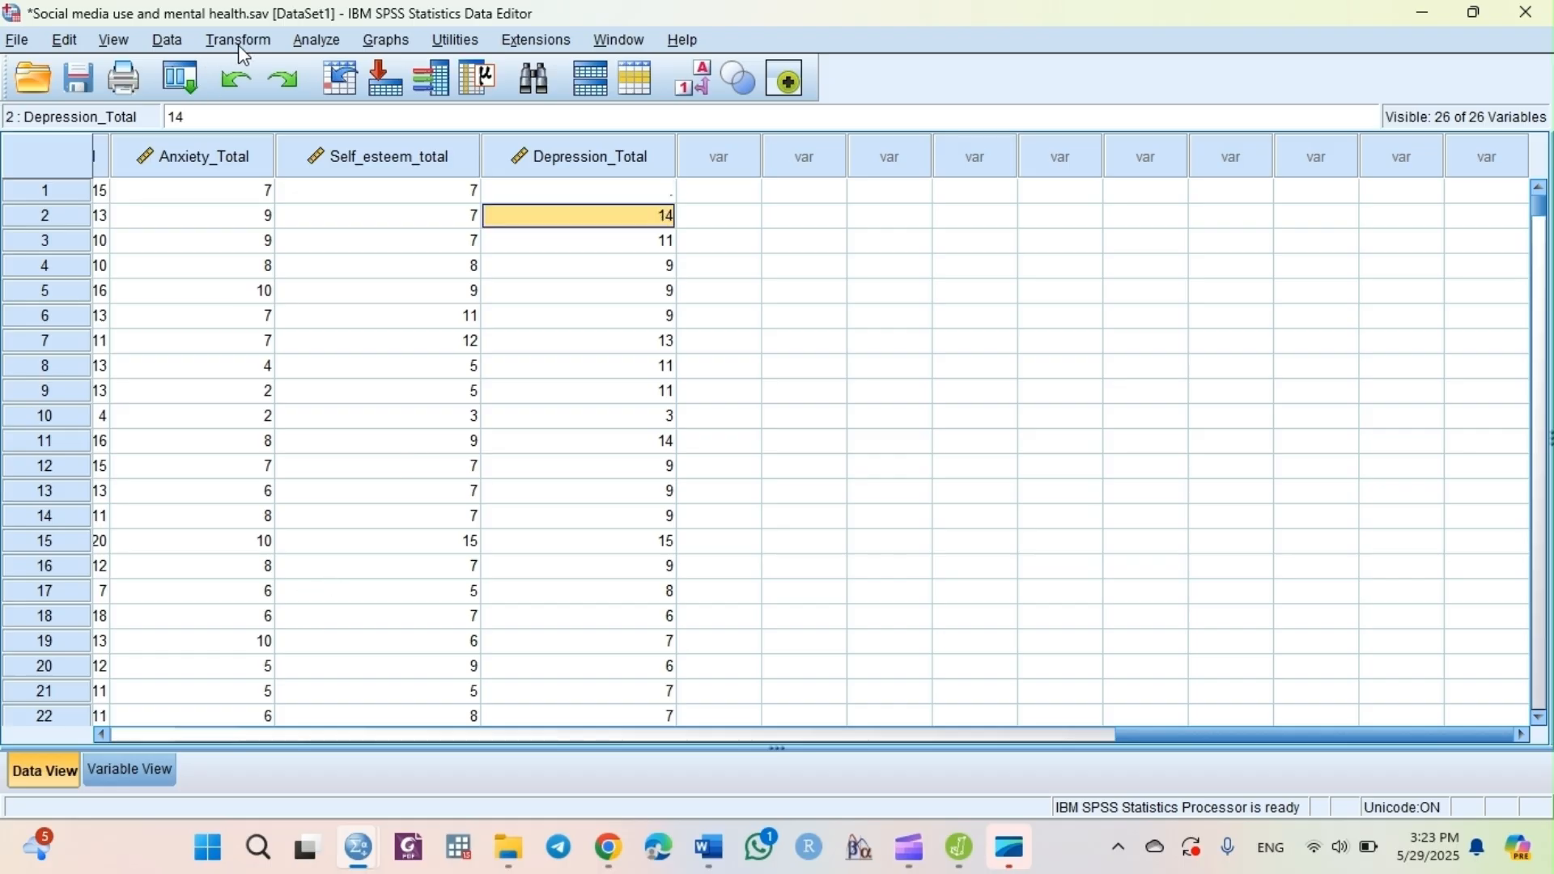
Step: Recall the bivariate correlation analysis and run it on the four total scores with missing cases excluded listwise
{"action": "left_click", "coordinate": [180, 73]}
{"action": "left_click", "coordinate": [214, 118]}
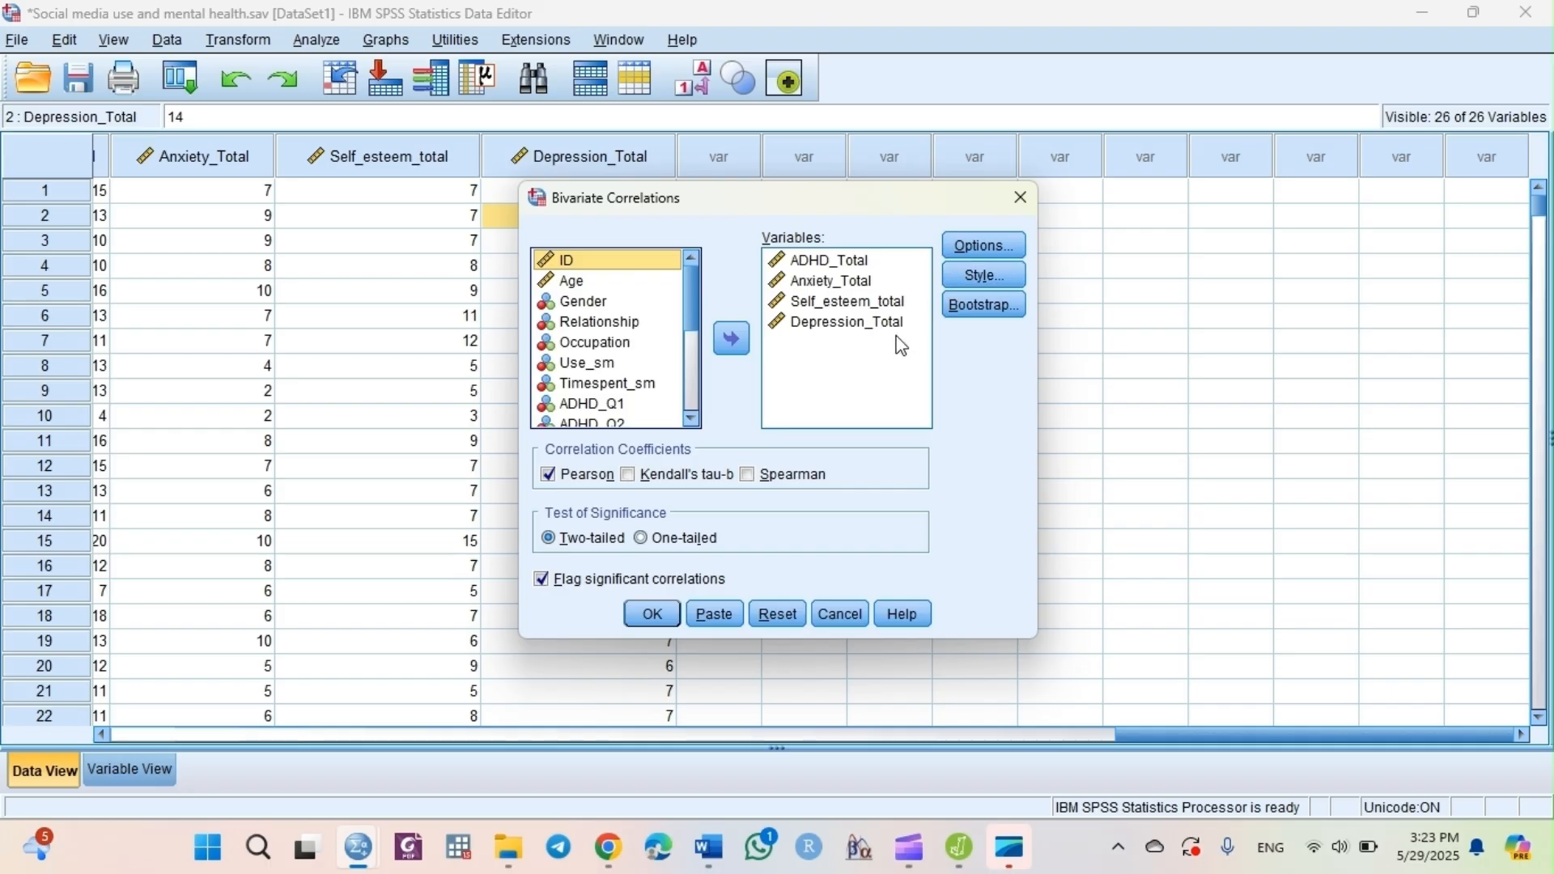
{"action": "left_click", "coordinate": [968, 252]}
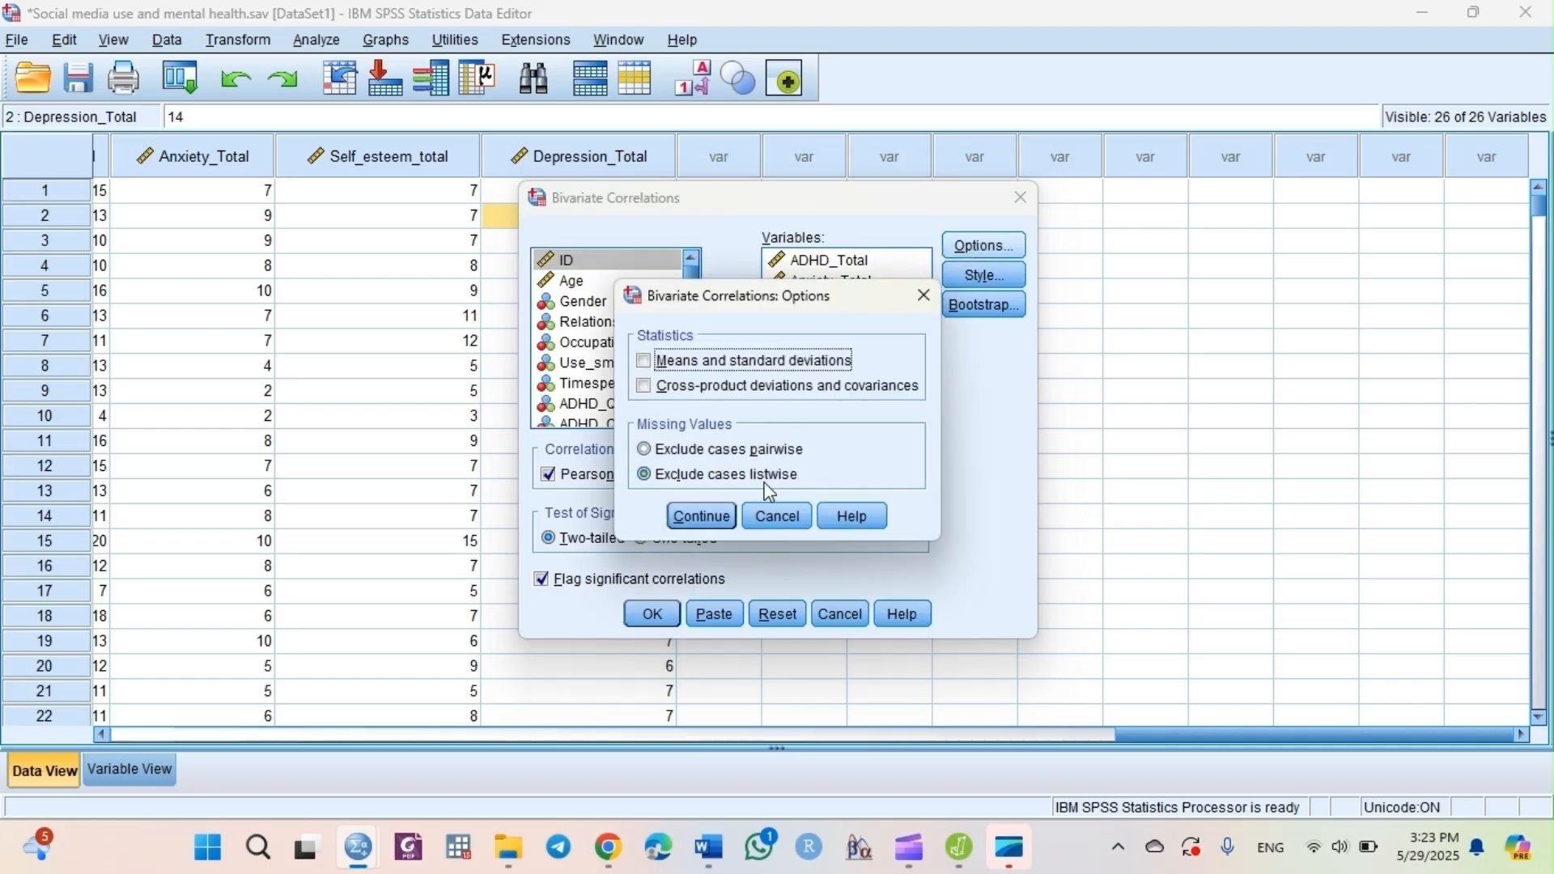
{"action": "left_click", "coordinate": [715, 516]}
{"action": "left_click", "coordinate": [653, 614]}
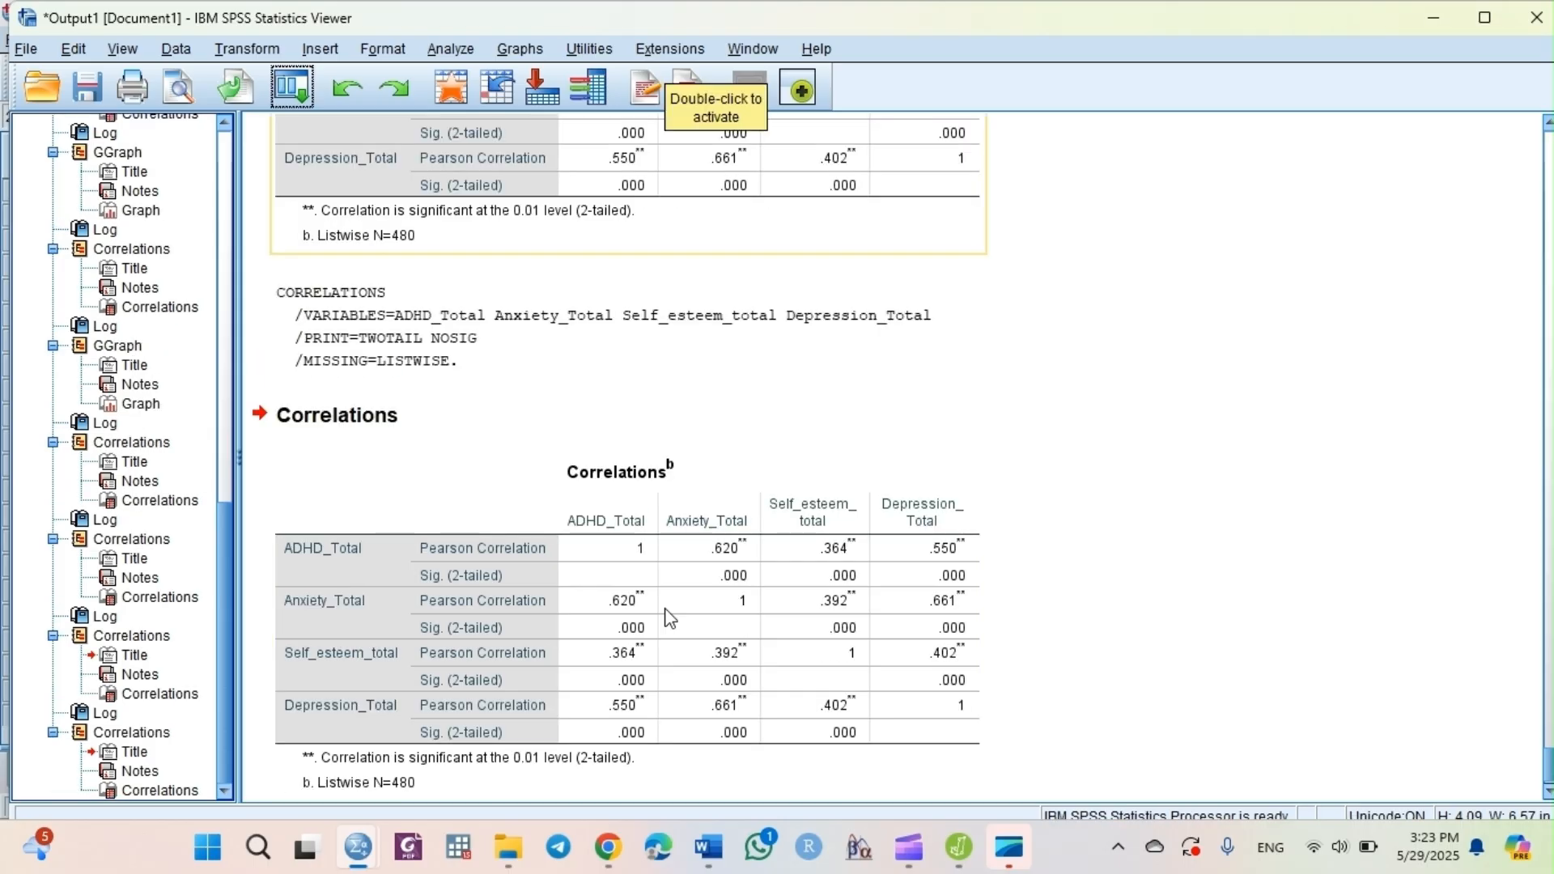
{"action": "left_click", "coordinate": [670, 619]}
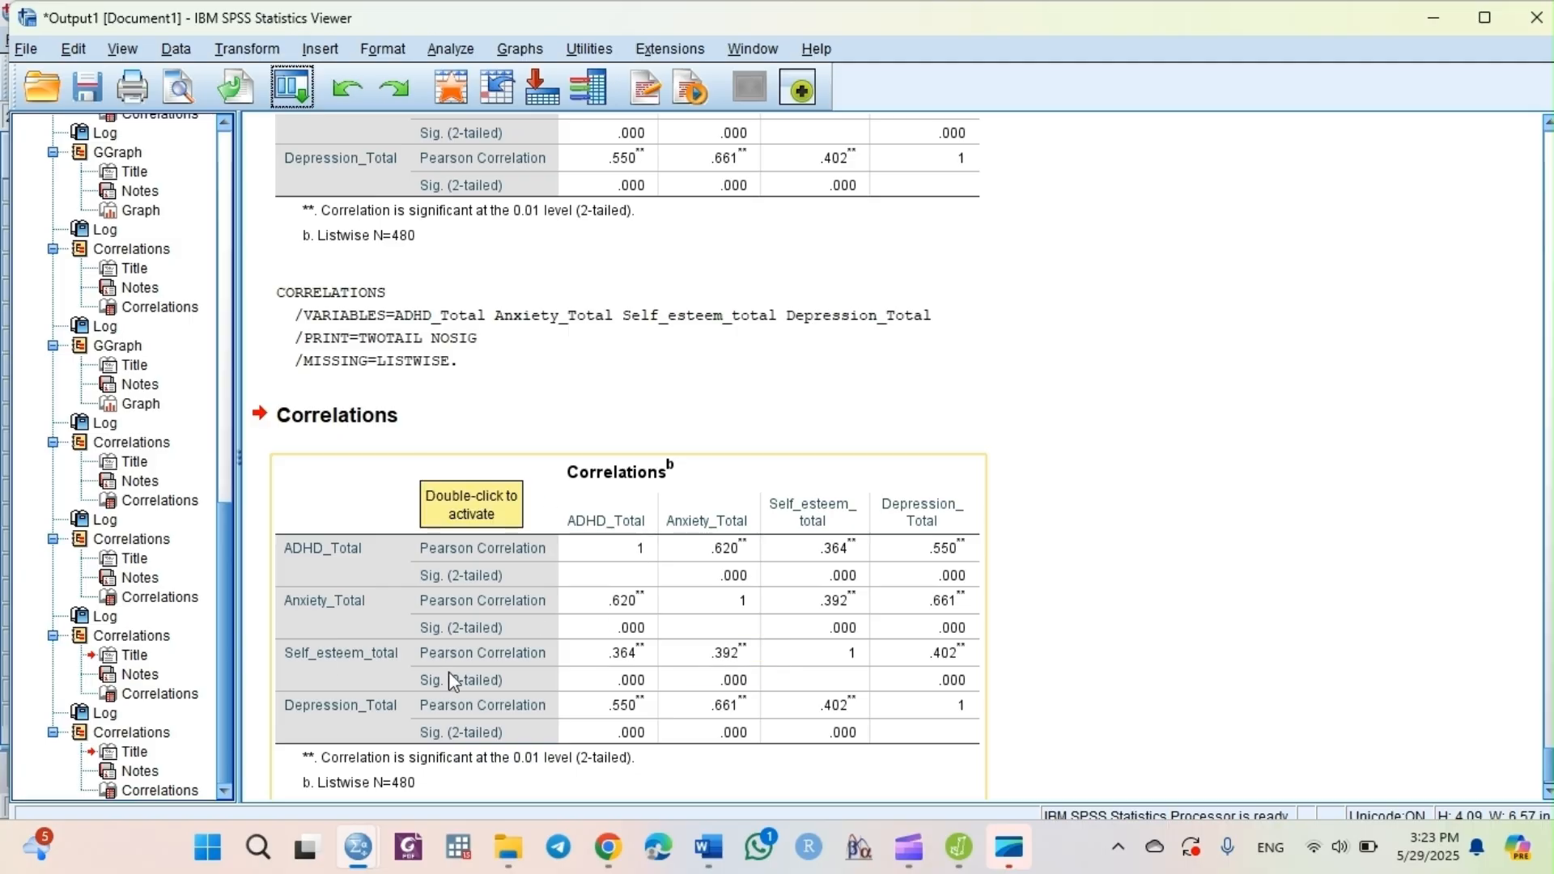
Step: Rerun the bivariate correlations of the four total scores with missing cases excluded pairwise
{"action": "left_click", "coordinate": [306, 80]}
{"action": "left_click", "coordinate": [335, 126]}
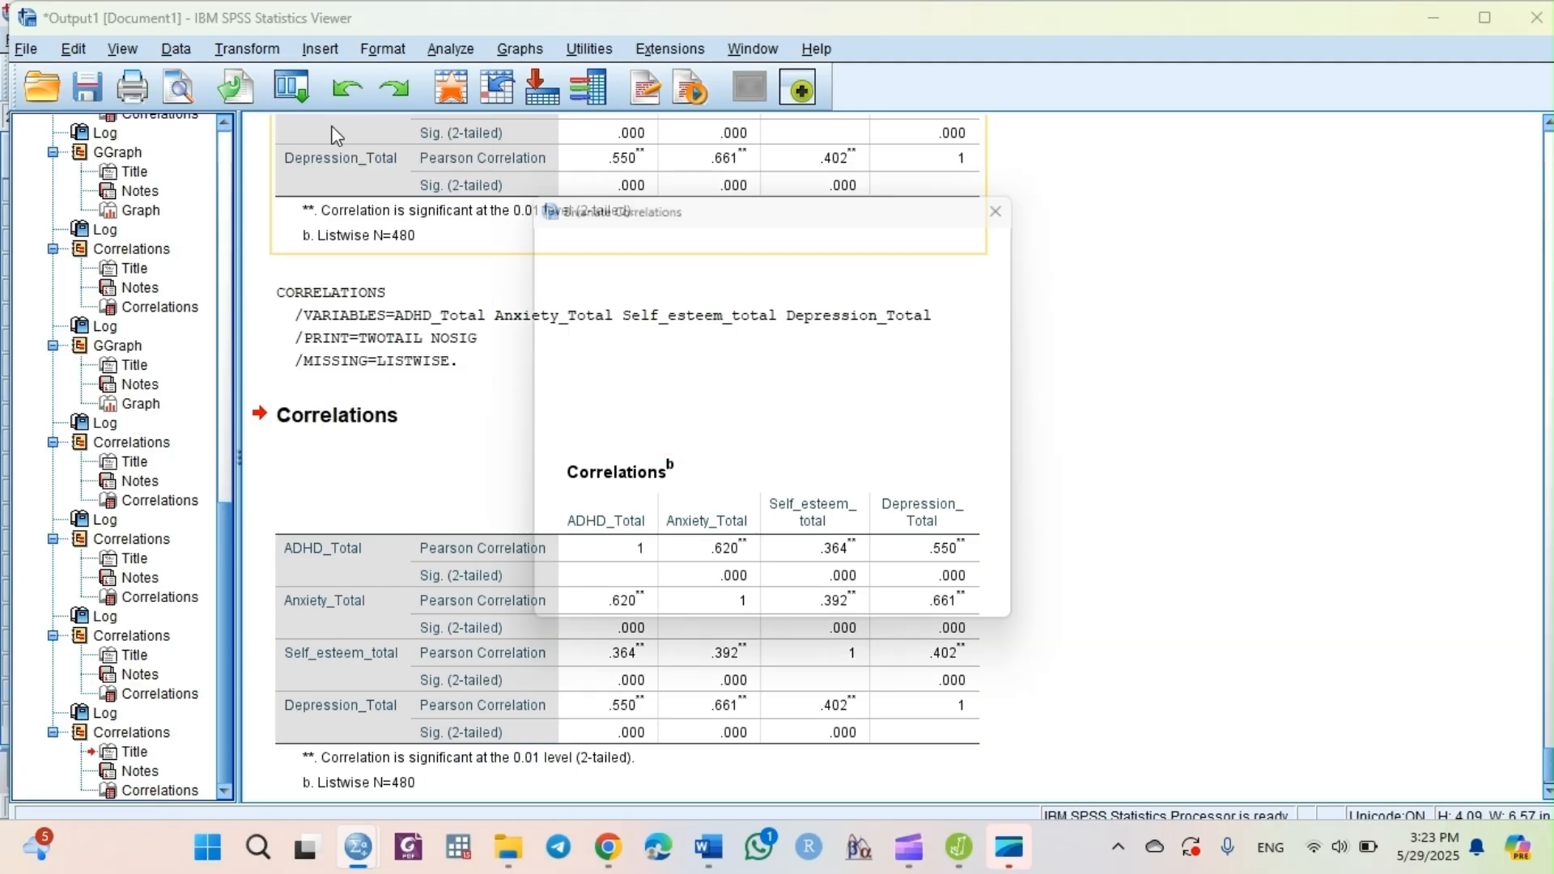
{"action": "left_click", "coordinate": [978, 241]}
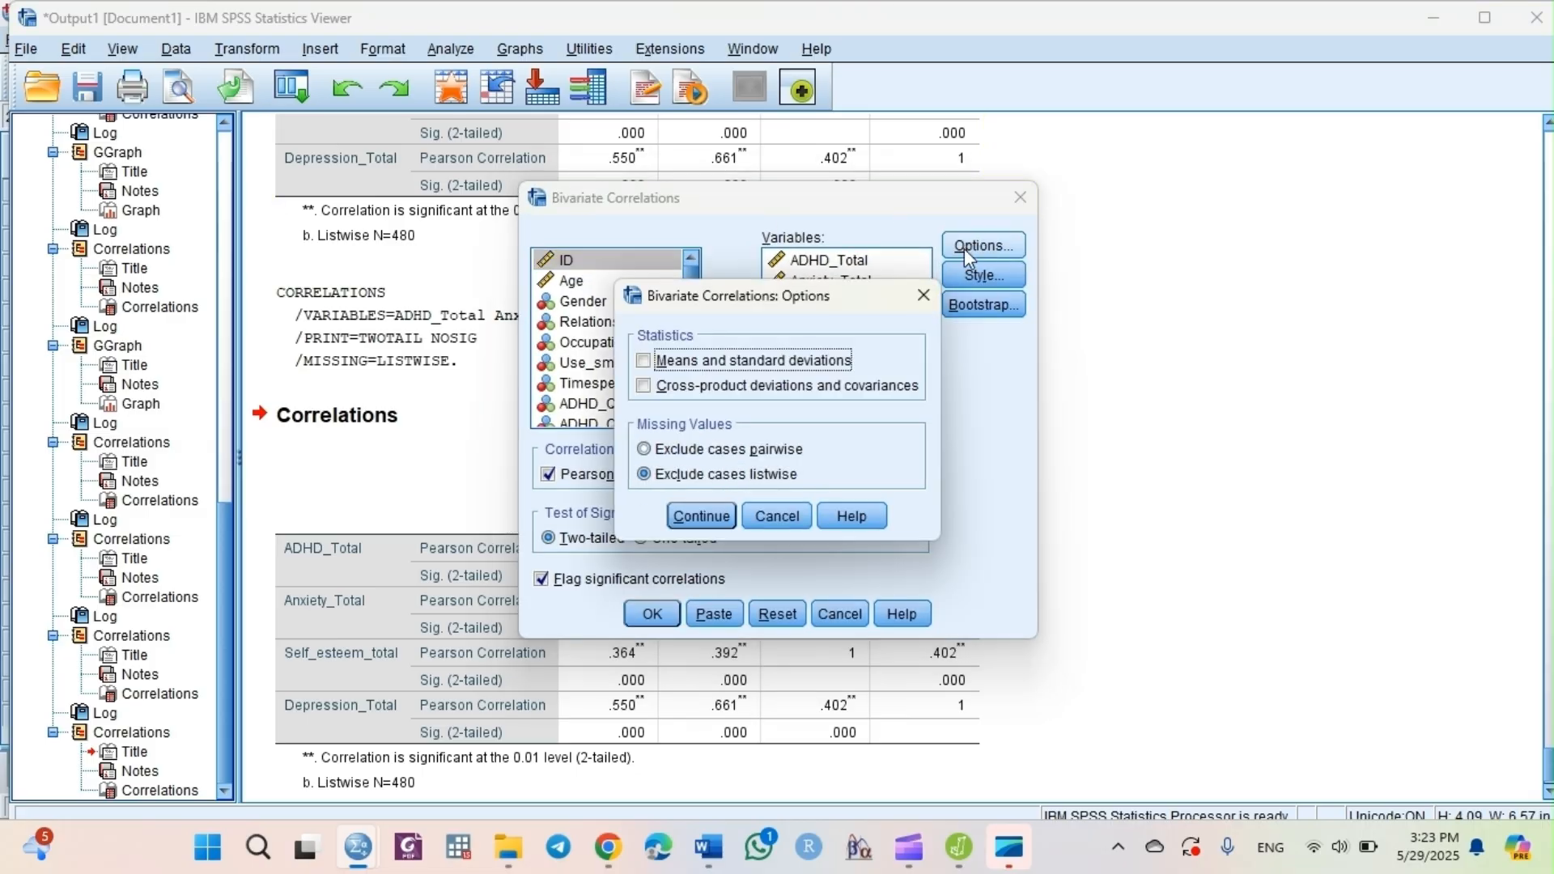
{"action": "left_click", "coordinate": [787, 449]}
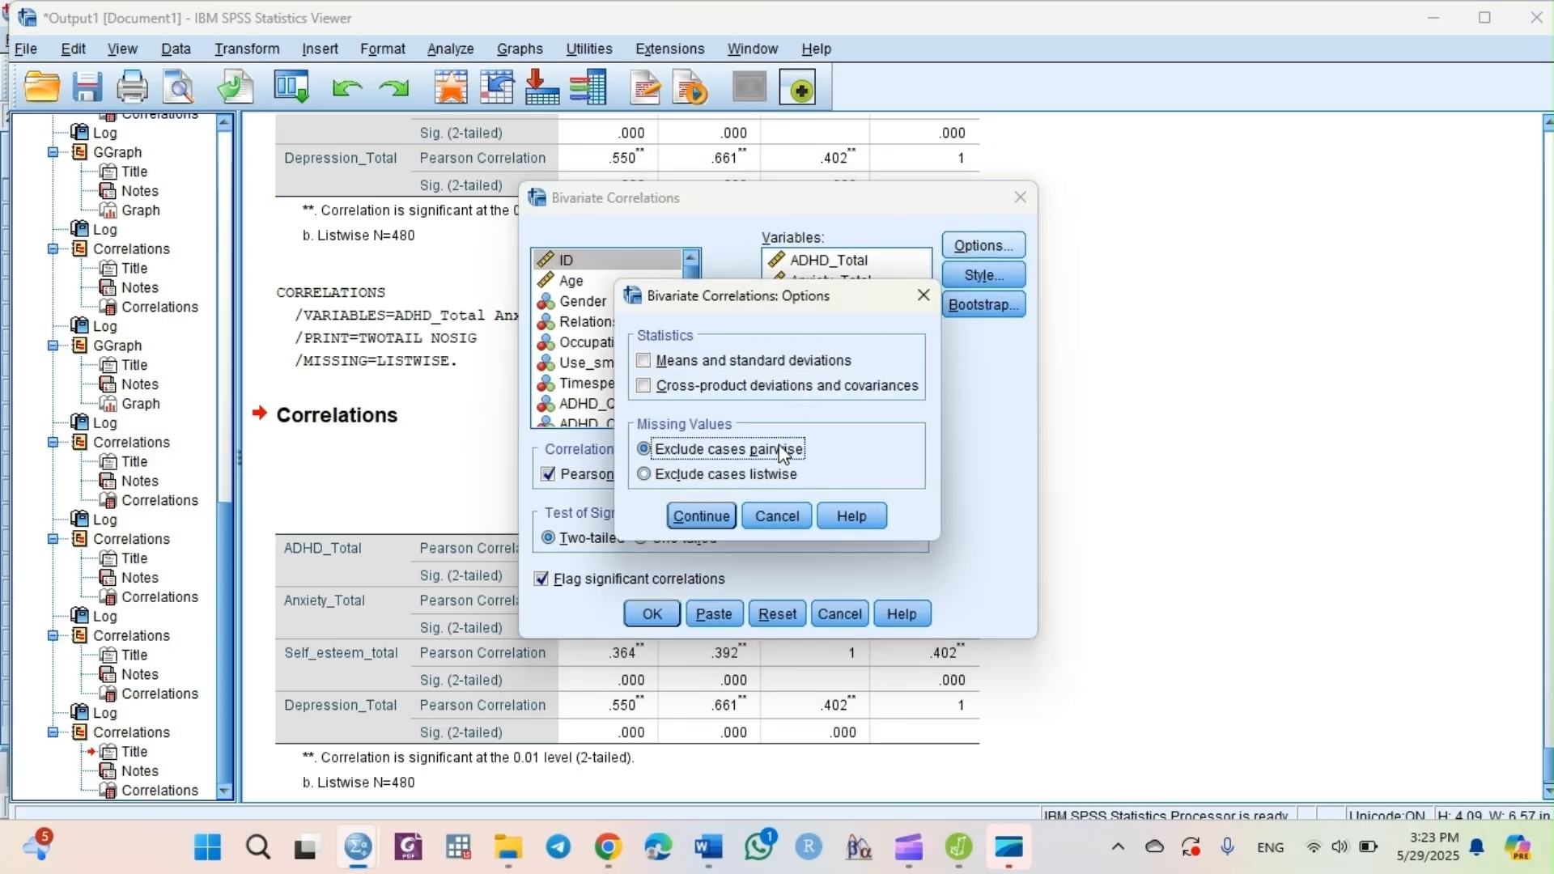
{"action": "left_click", "coordinate": [704, 518]}
{"action": "left_click", "coordinate": [653, 614]}
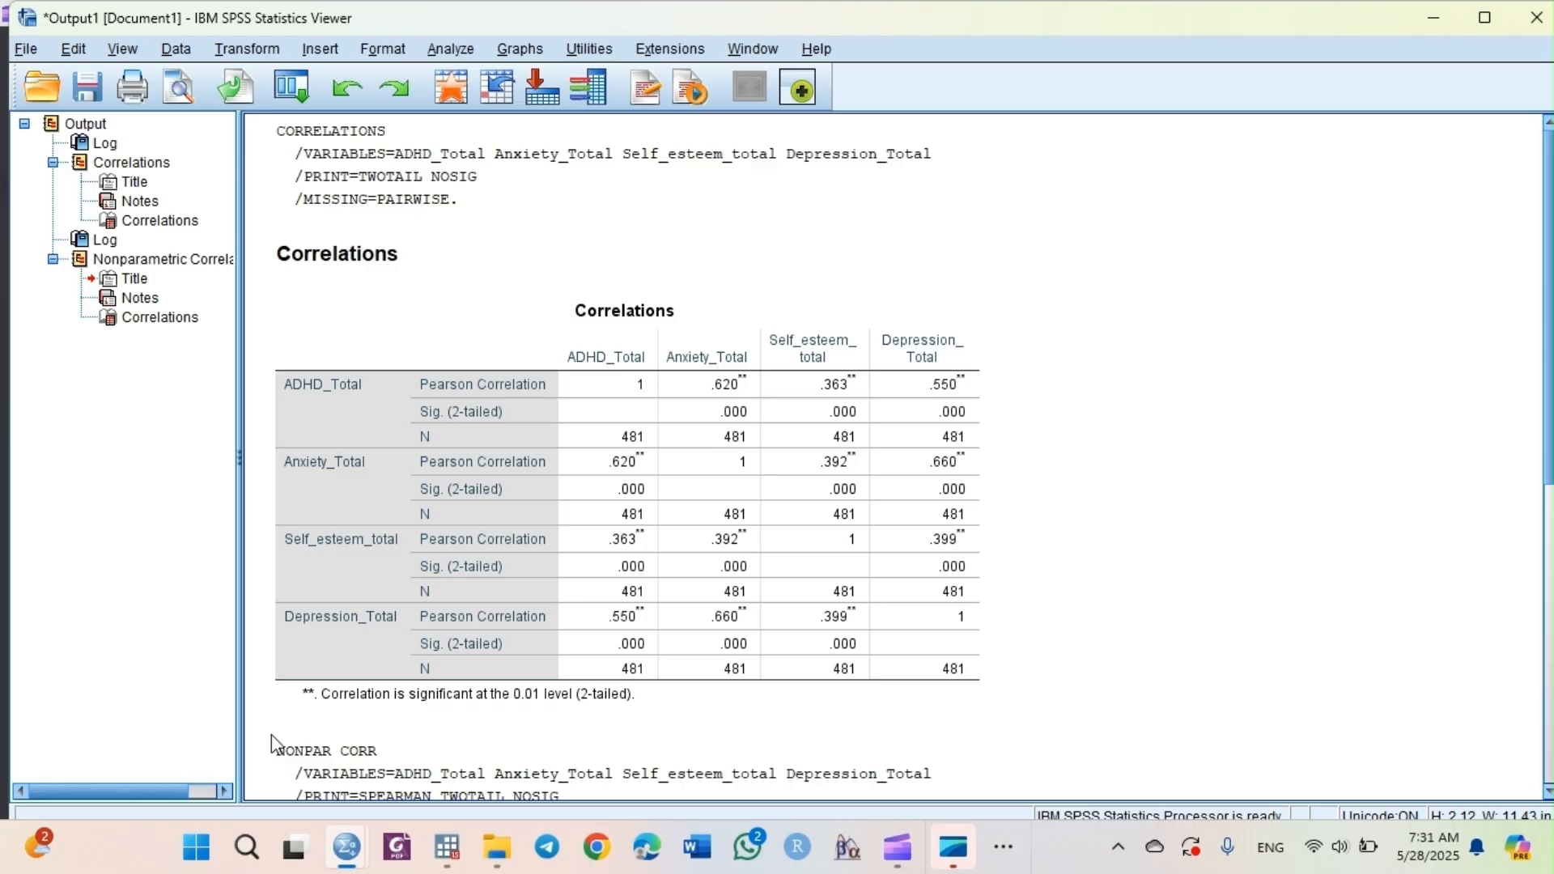
{"action": "left_click", "coordinate": [289, 511]}
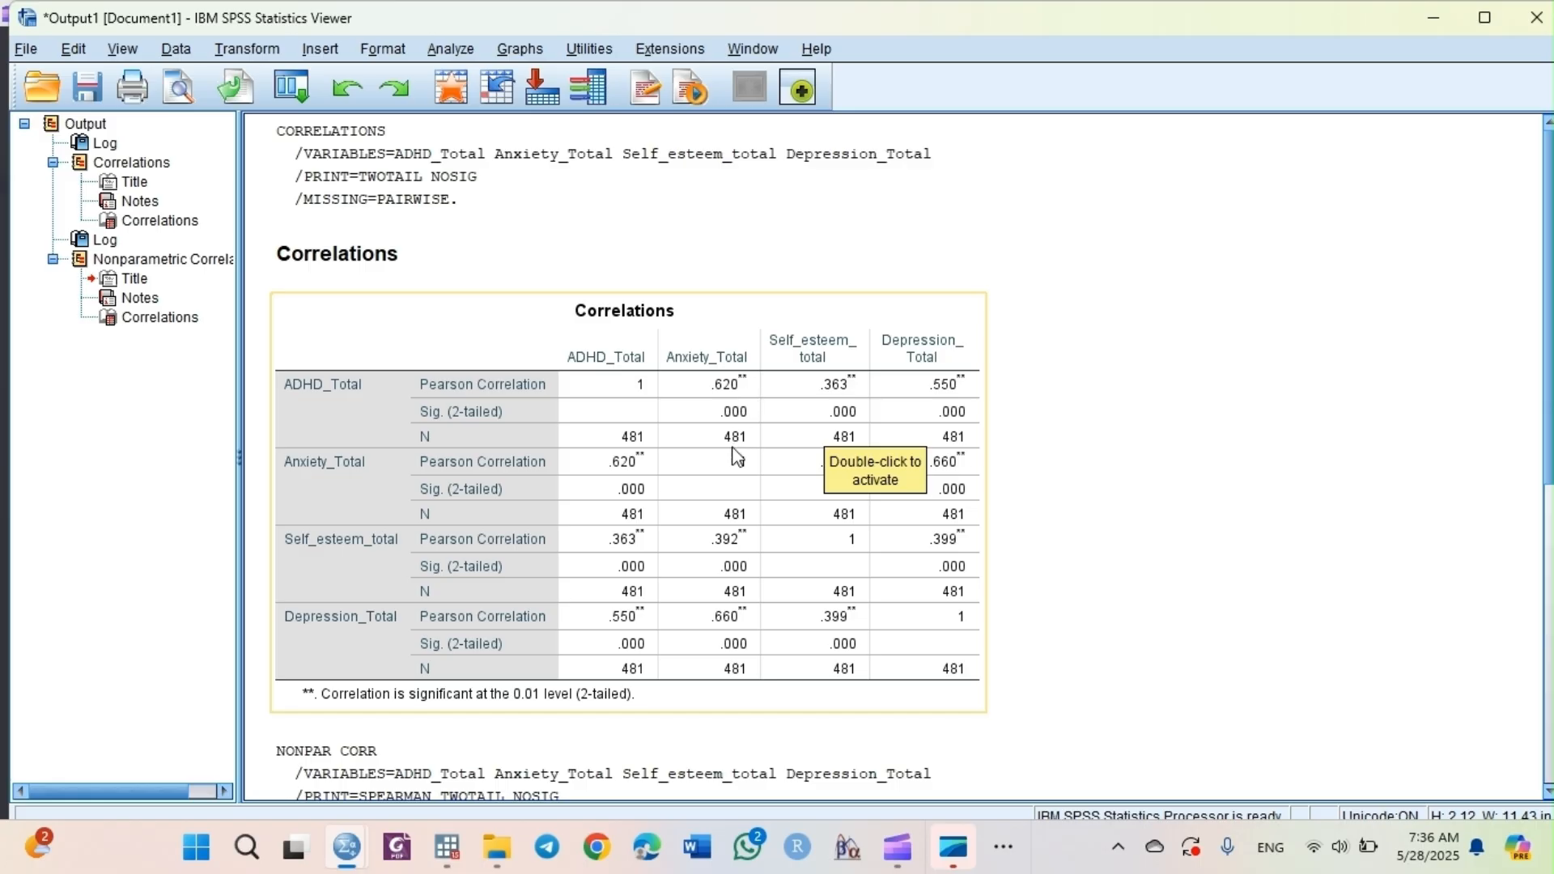
{"action": "left_click", "coordinate": [1003, 846]}
{"action": "left_click", "coordinate": [932, 777]}
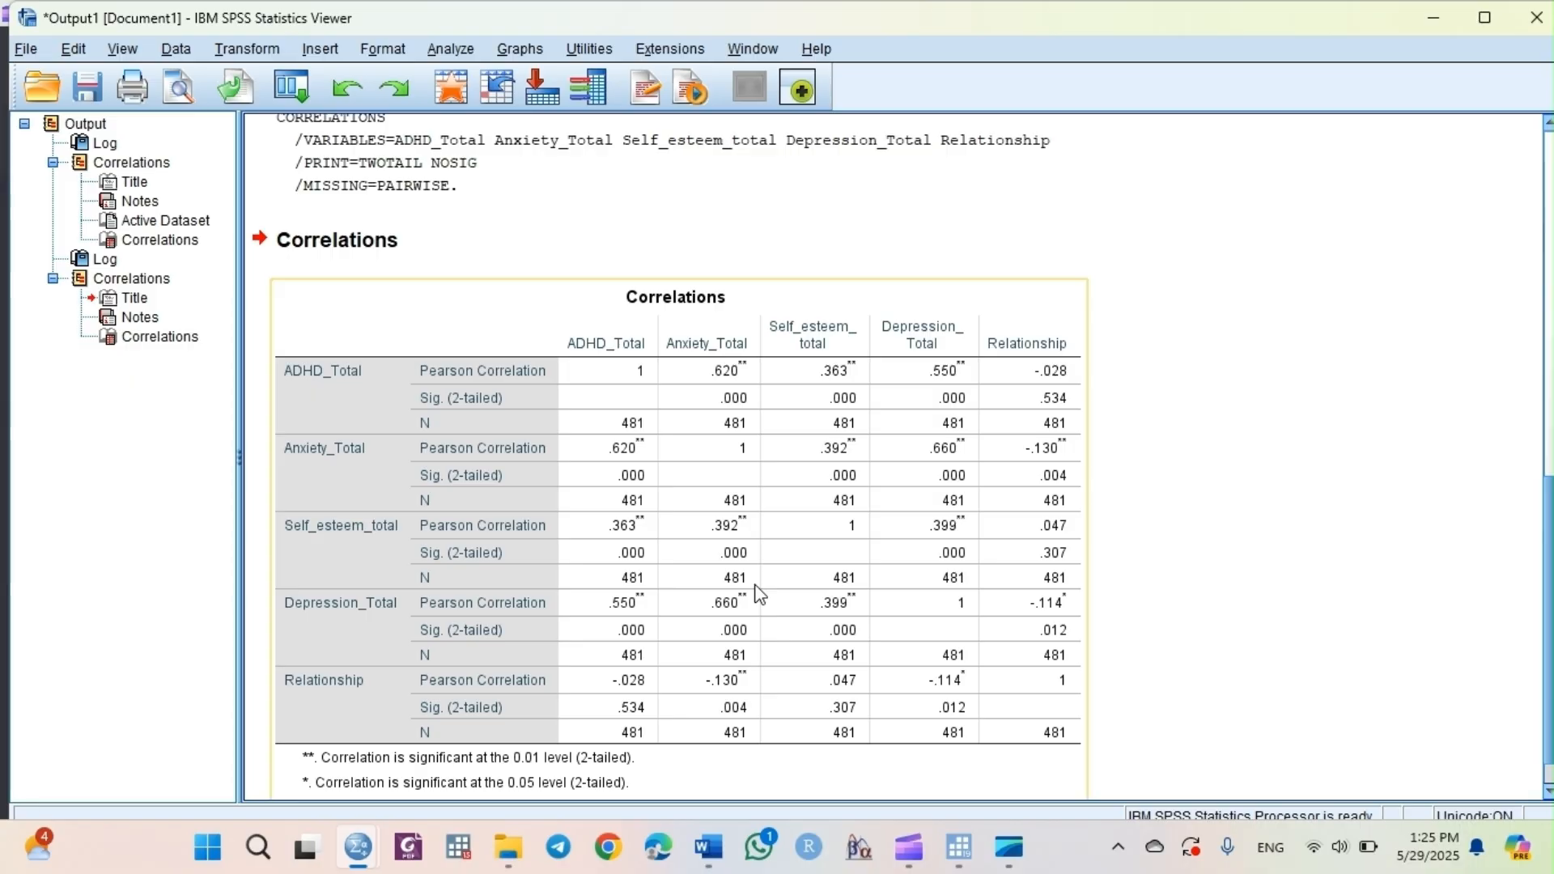
Step: Switch to the data editor, examine the variable definitions and measurement levels, and return to the case data
{"action": "mouse_move", "coordinate": [364, 845]}
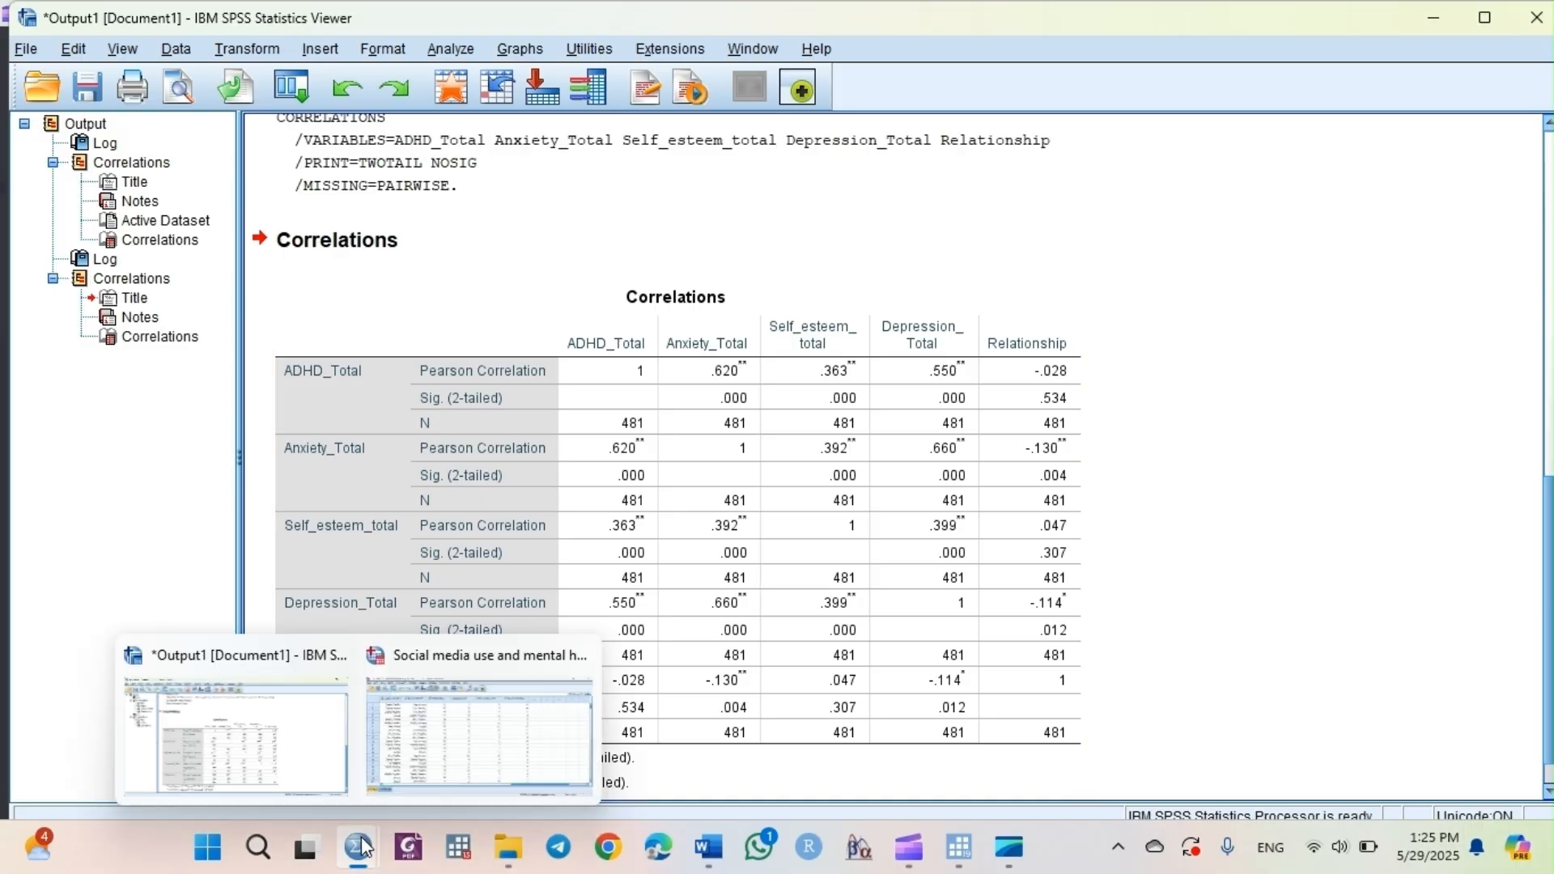
{"action": "left_click", "coordinate": [494, 716]}
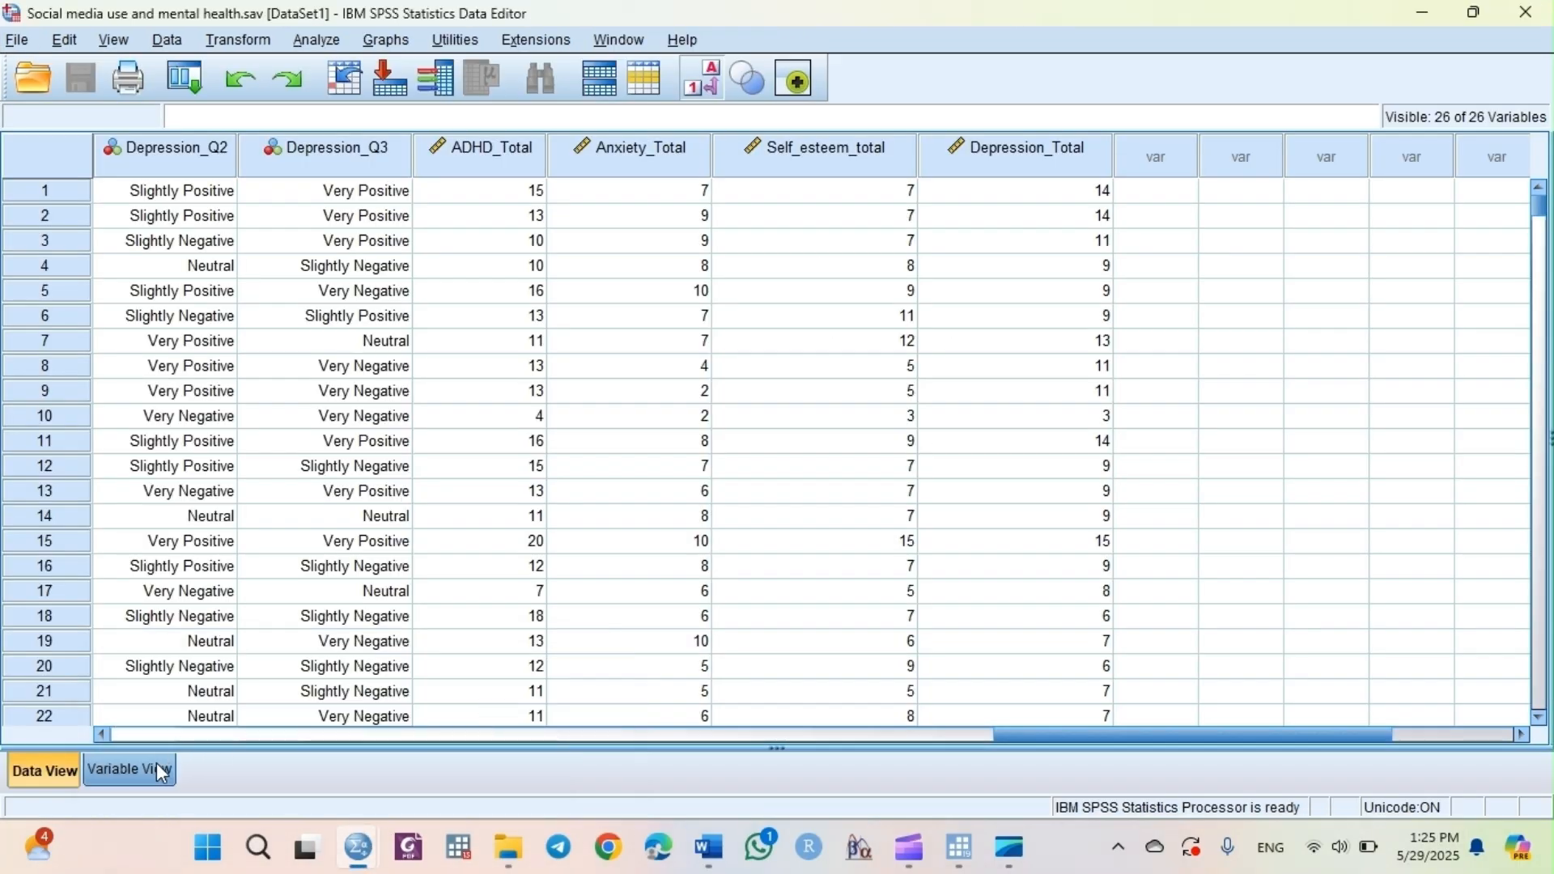
{"action": "left_click", "coordinate": [158, 773]}
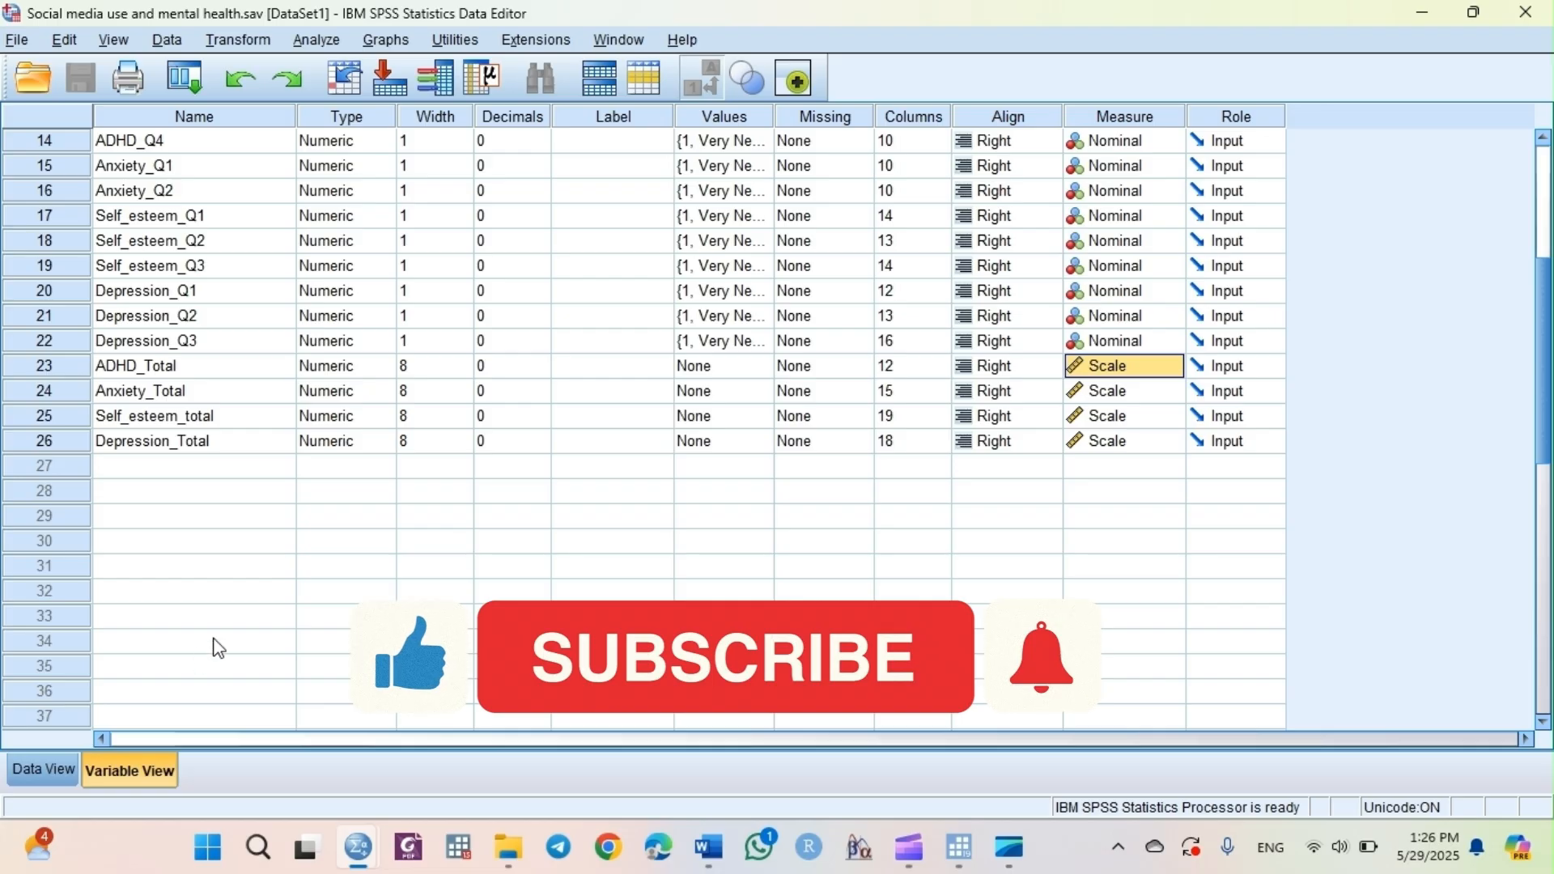
{"action": "left_click", "coordinate": [49, 769]}
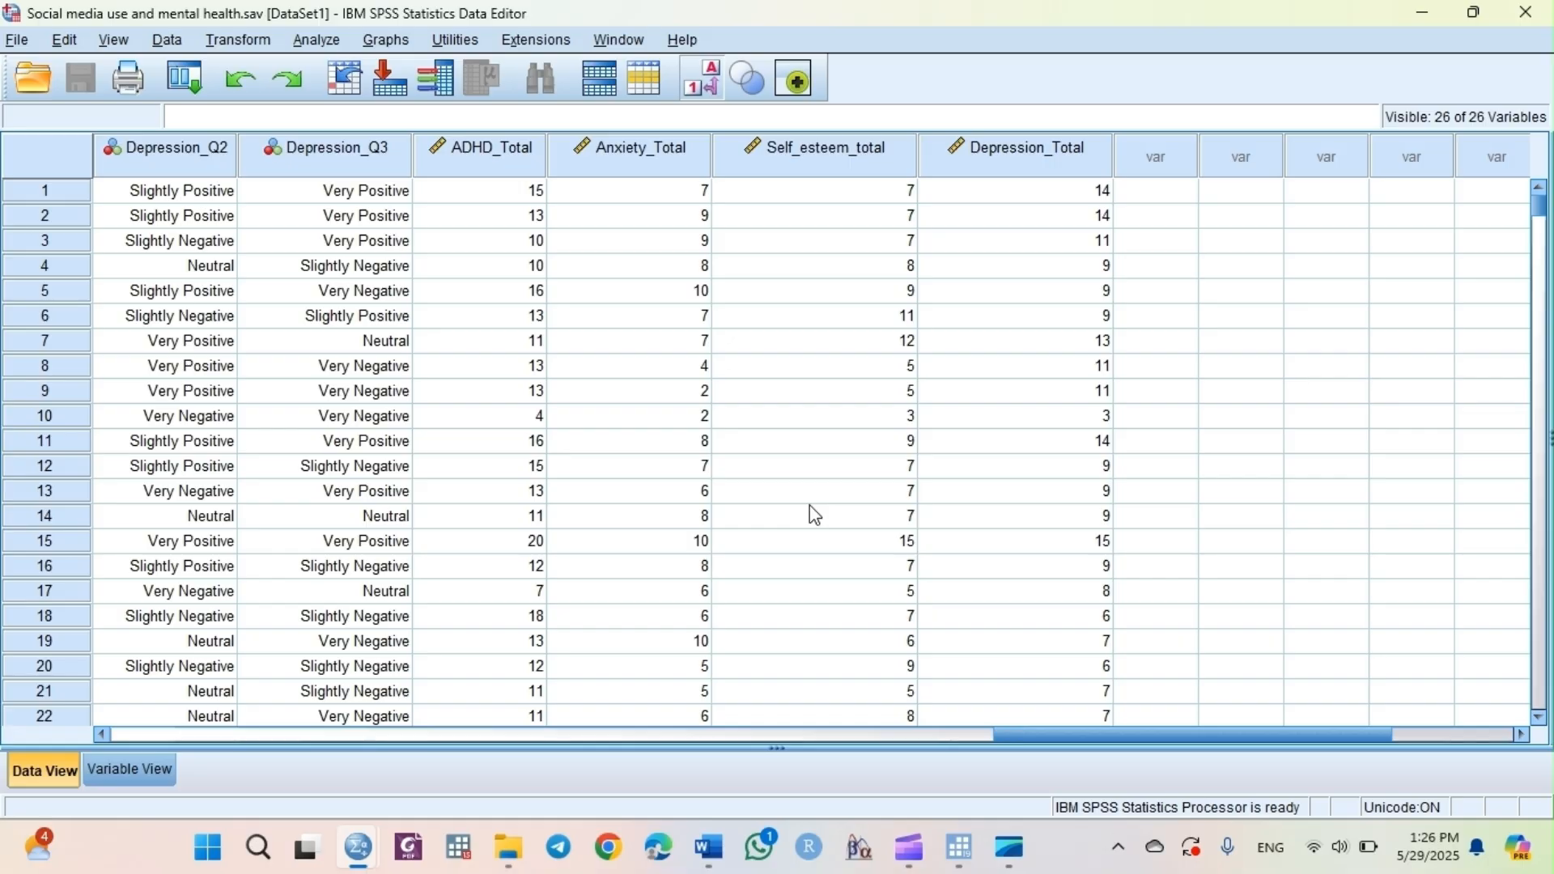
Step: Open the Replace Missing Values dialog, review the available replacement methods, and close it without applying anything
{"action": "left_click", "coordinate": [251, 44]}
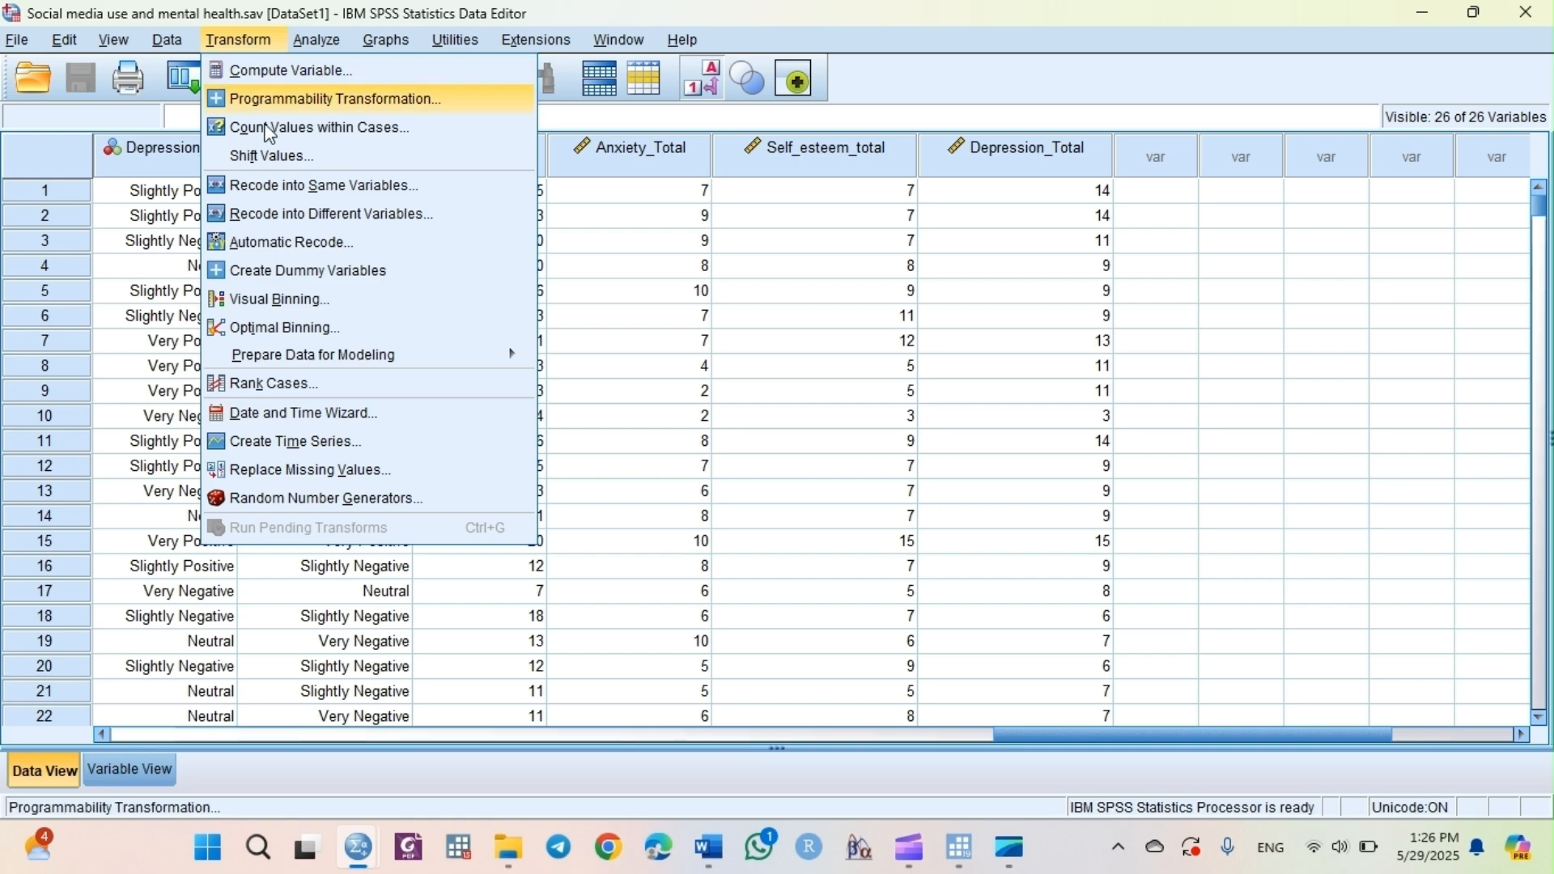
{"action": "mouse_move", "coordinate": [321, 366]}
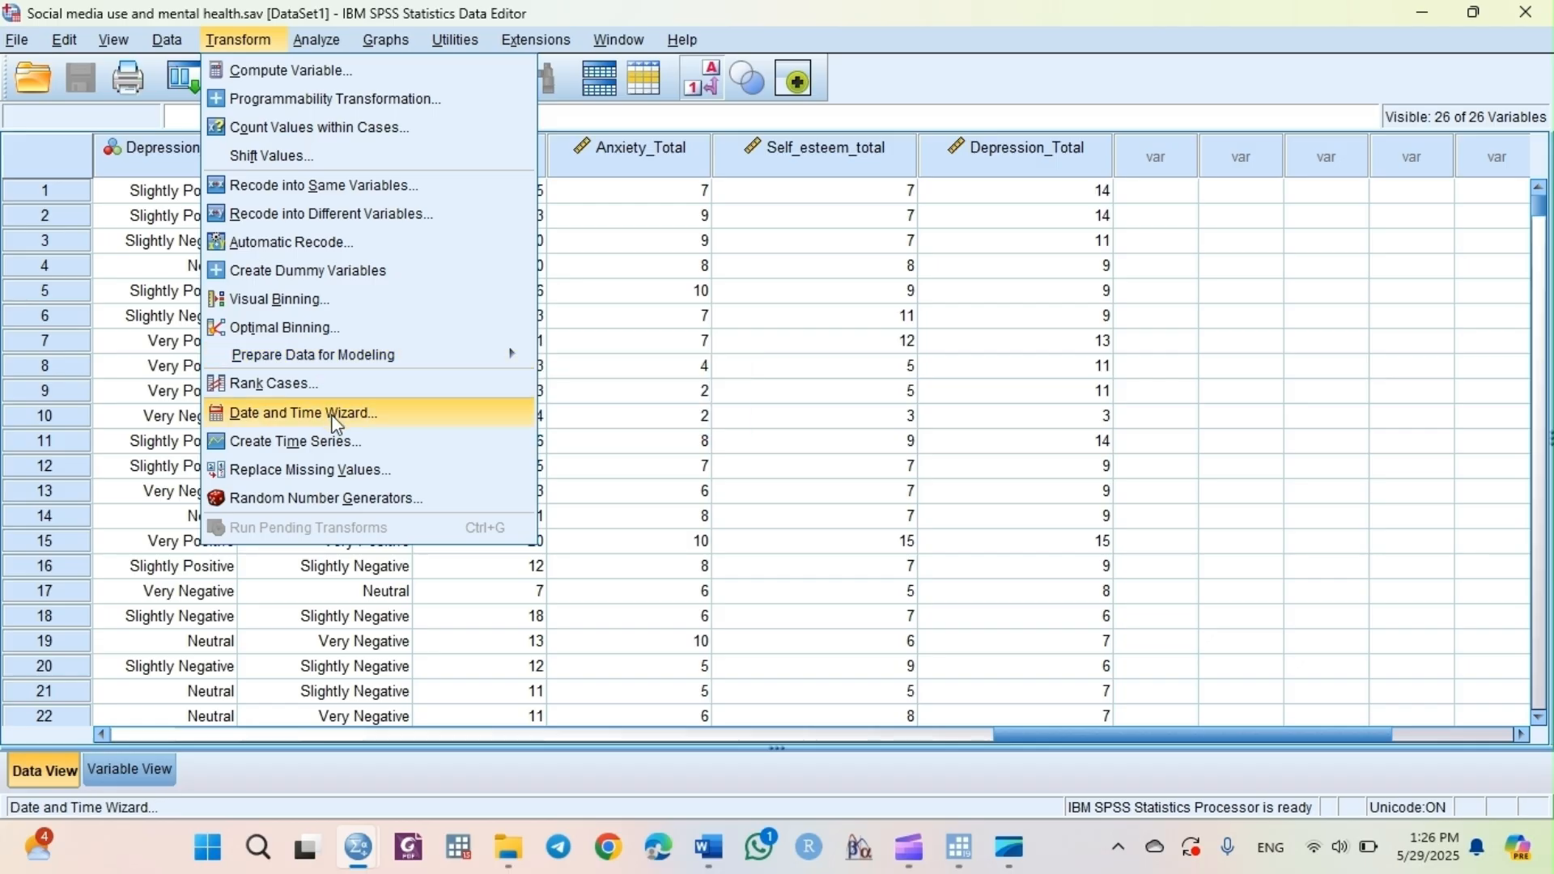
{"action": "left_click", "coordinate": [351, 475]}
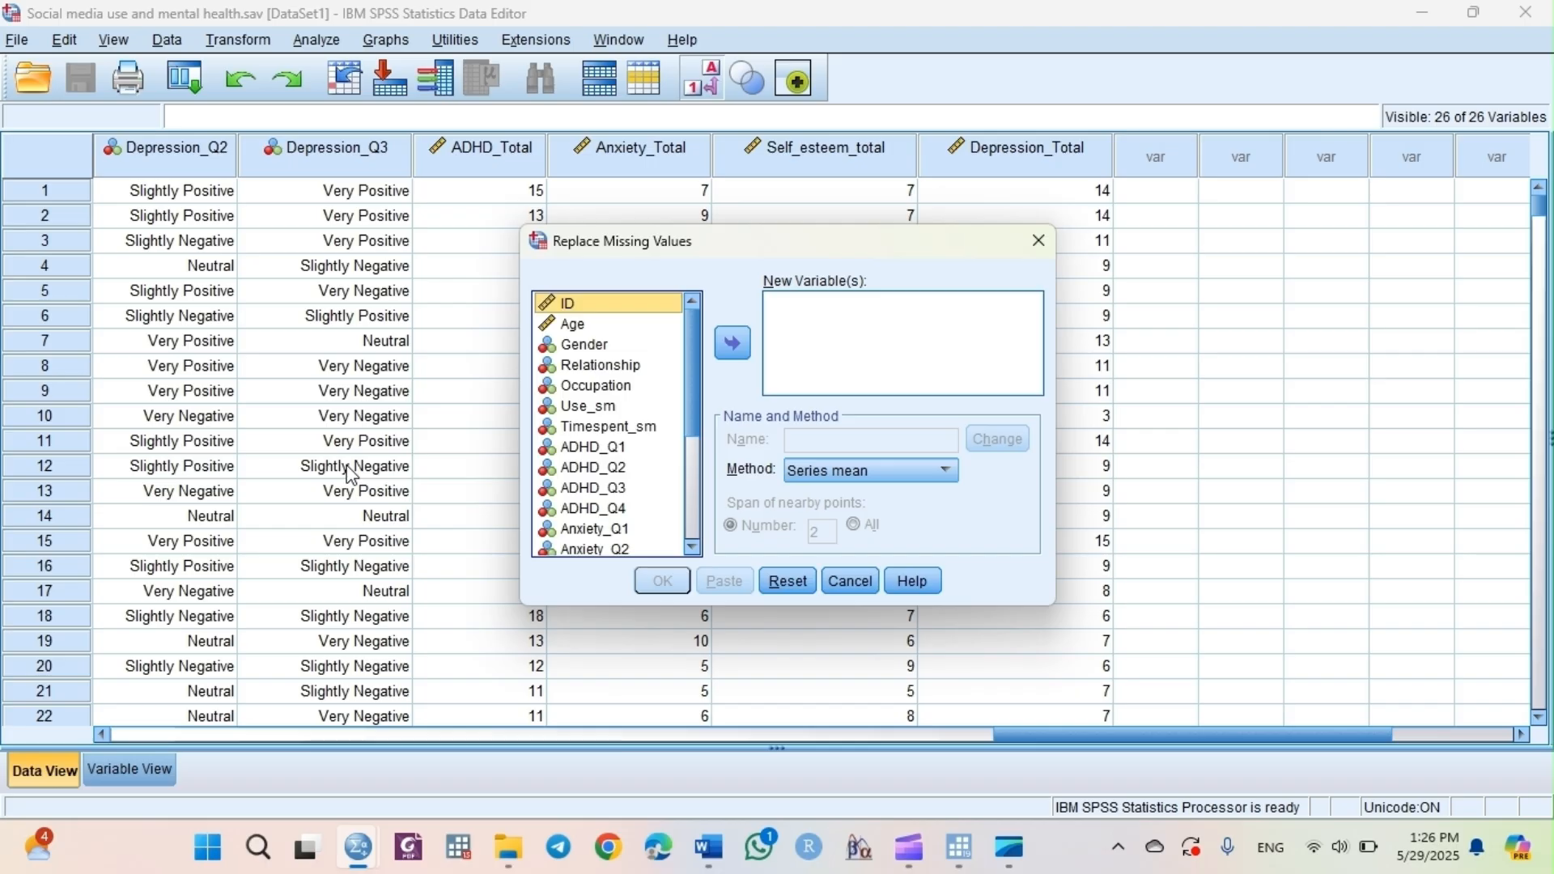
{"action": "left_click", "coordinate": [888, 481]}
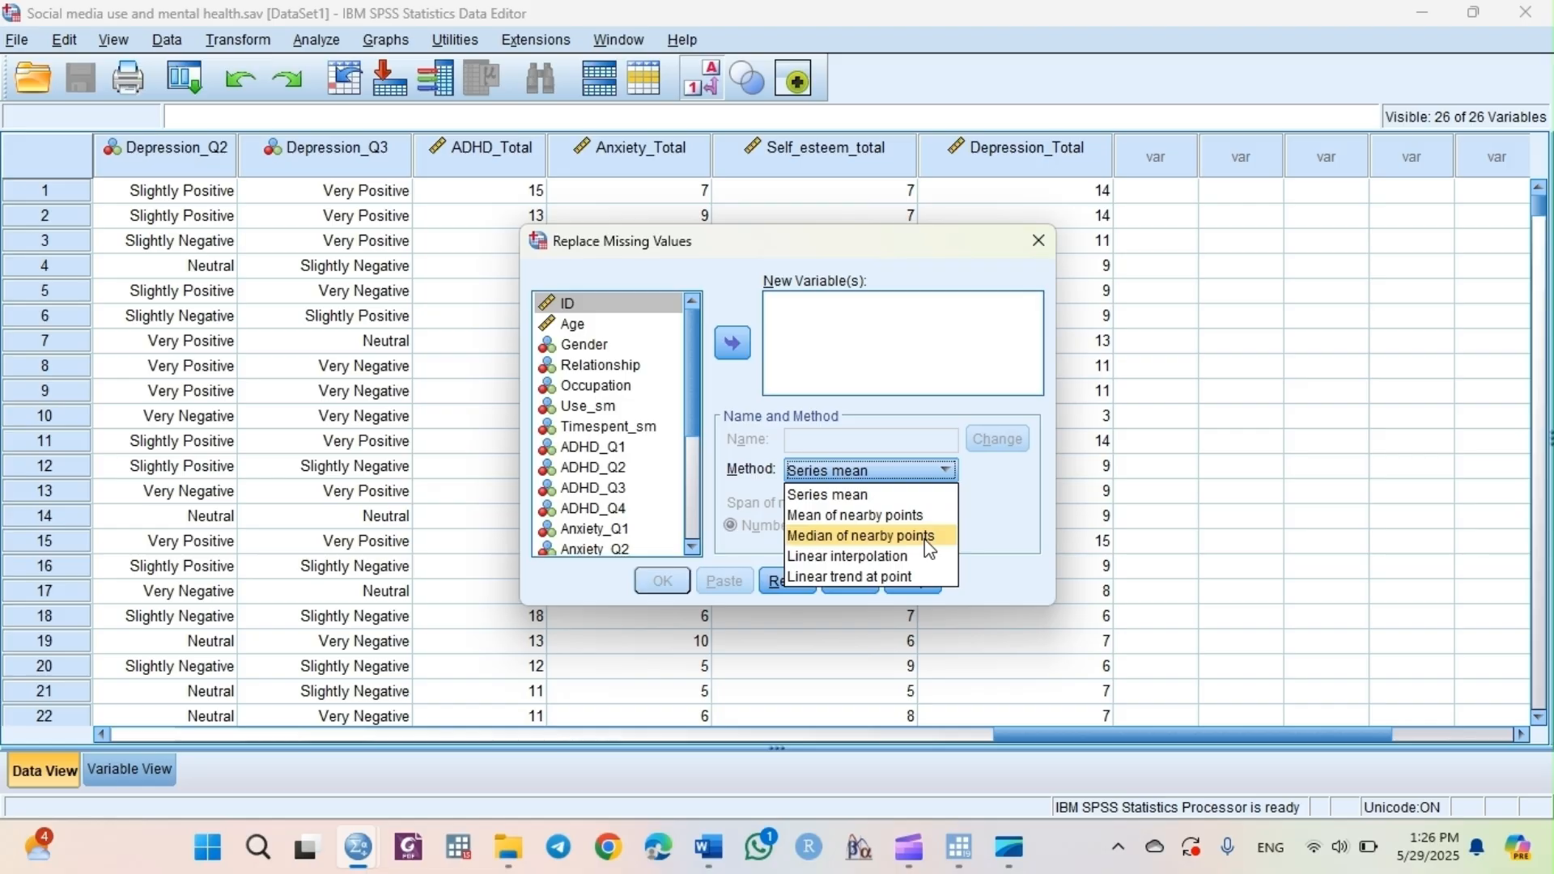
{"action": "left_click", "coordinate": [1007, 536]}
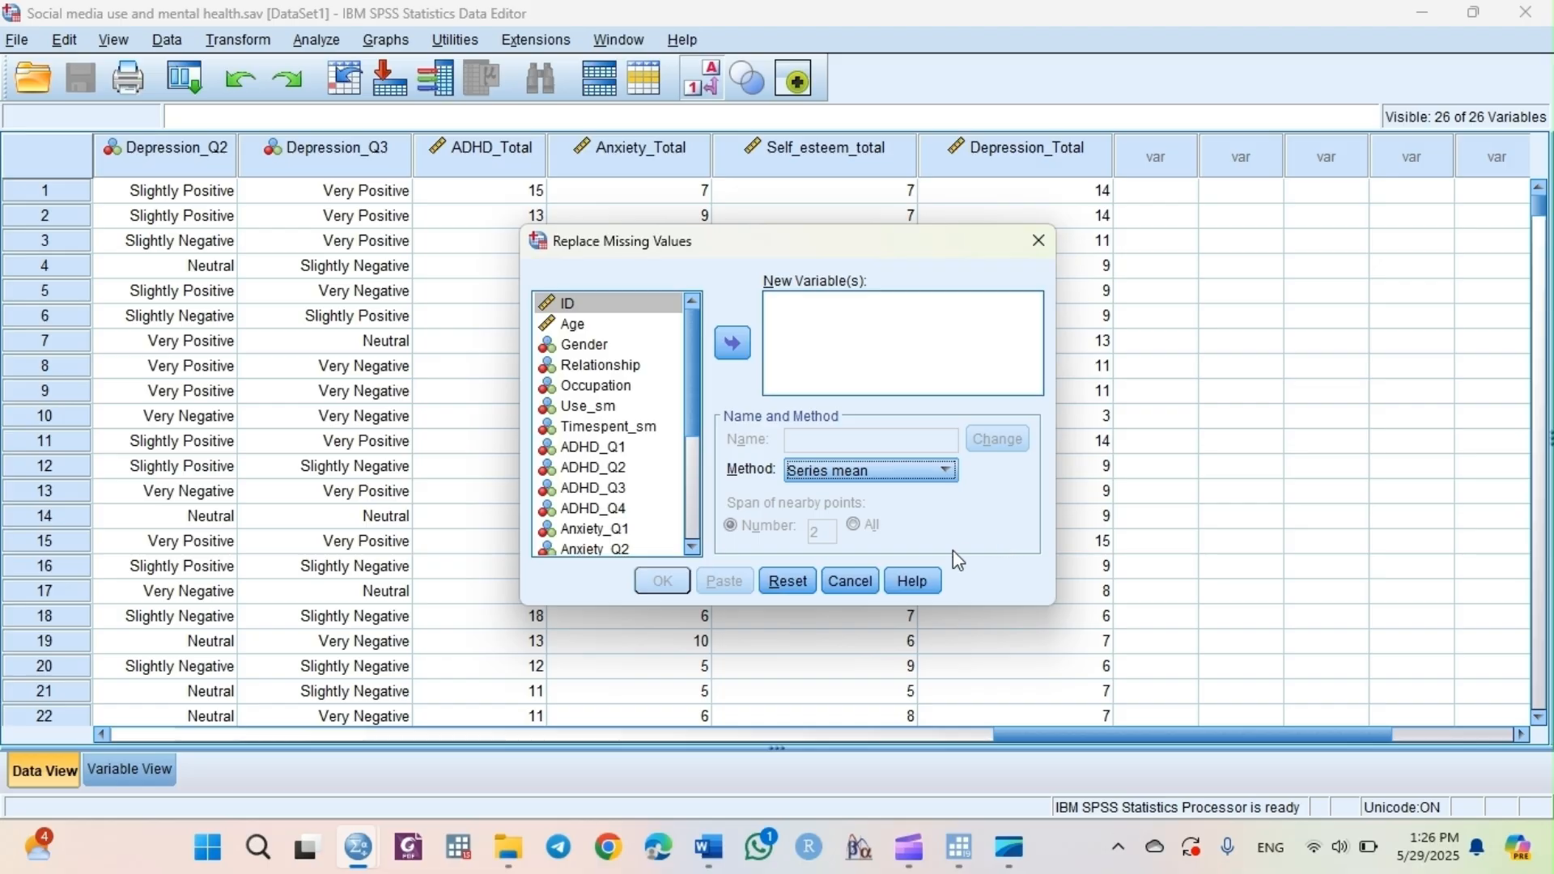
{"action": "left_click", "coordinate": [850, 581]}
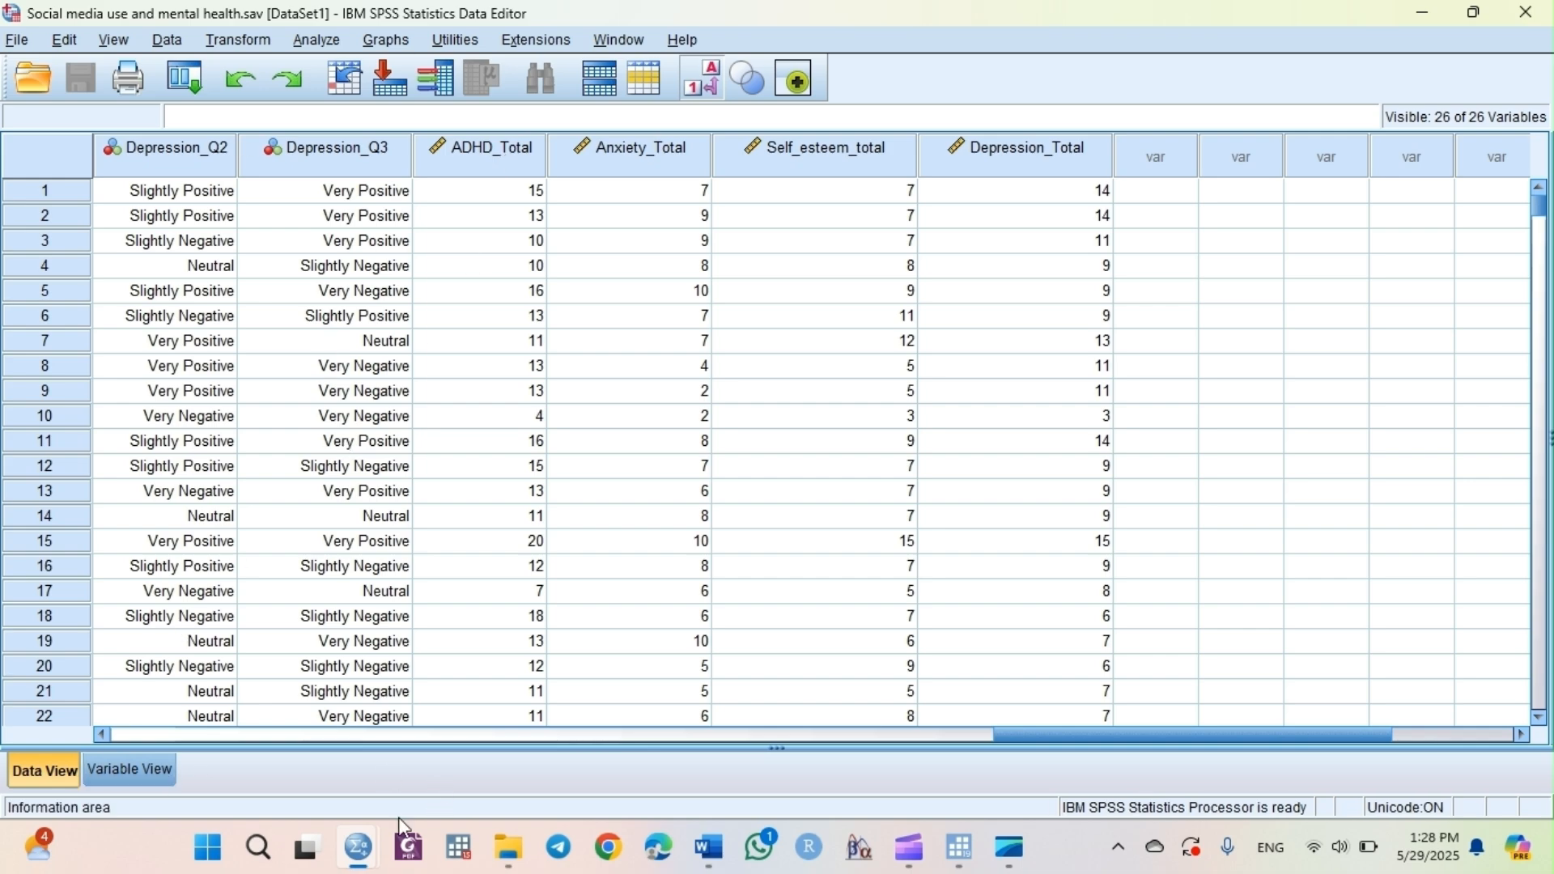
Step: Switch to the output viewer and start a Simple Scatter with Fit Line chart in the Chart Builder
{"action": "mouse_move", "coordinate": [367, 829]}
{"action": "left_click", "coordinate": [297, 773]}
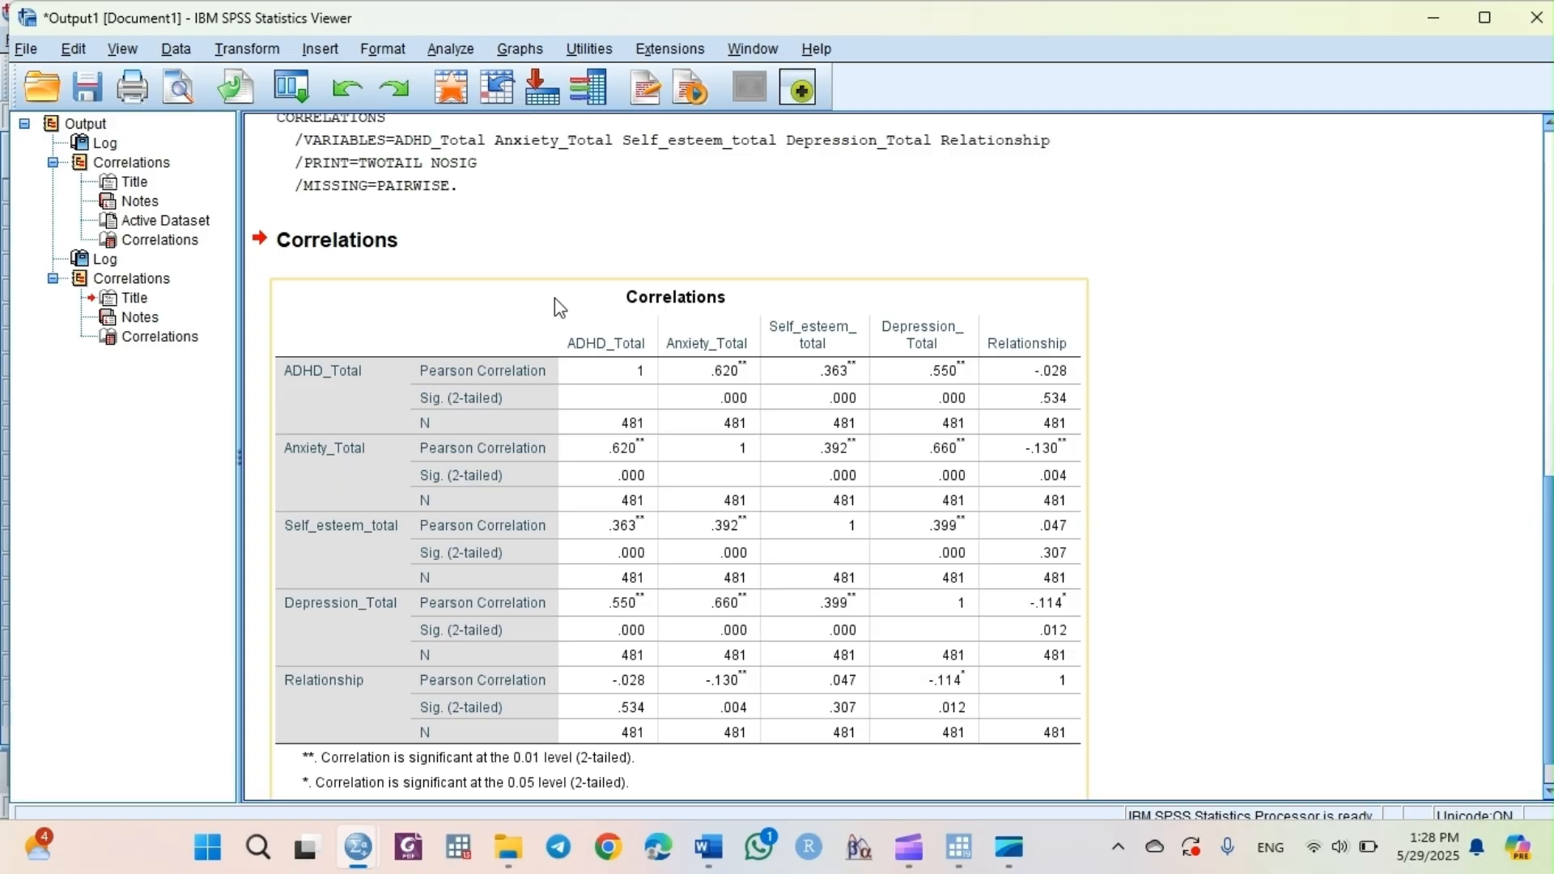
{"action": "left_click", "coordinate": [522, 54]}
{"action": "left_click", "coordinate": [537, 79]}
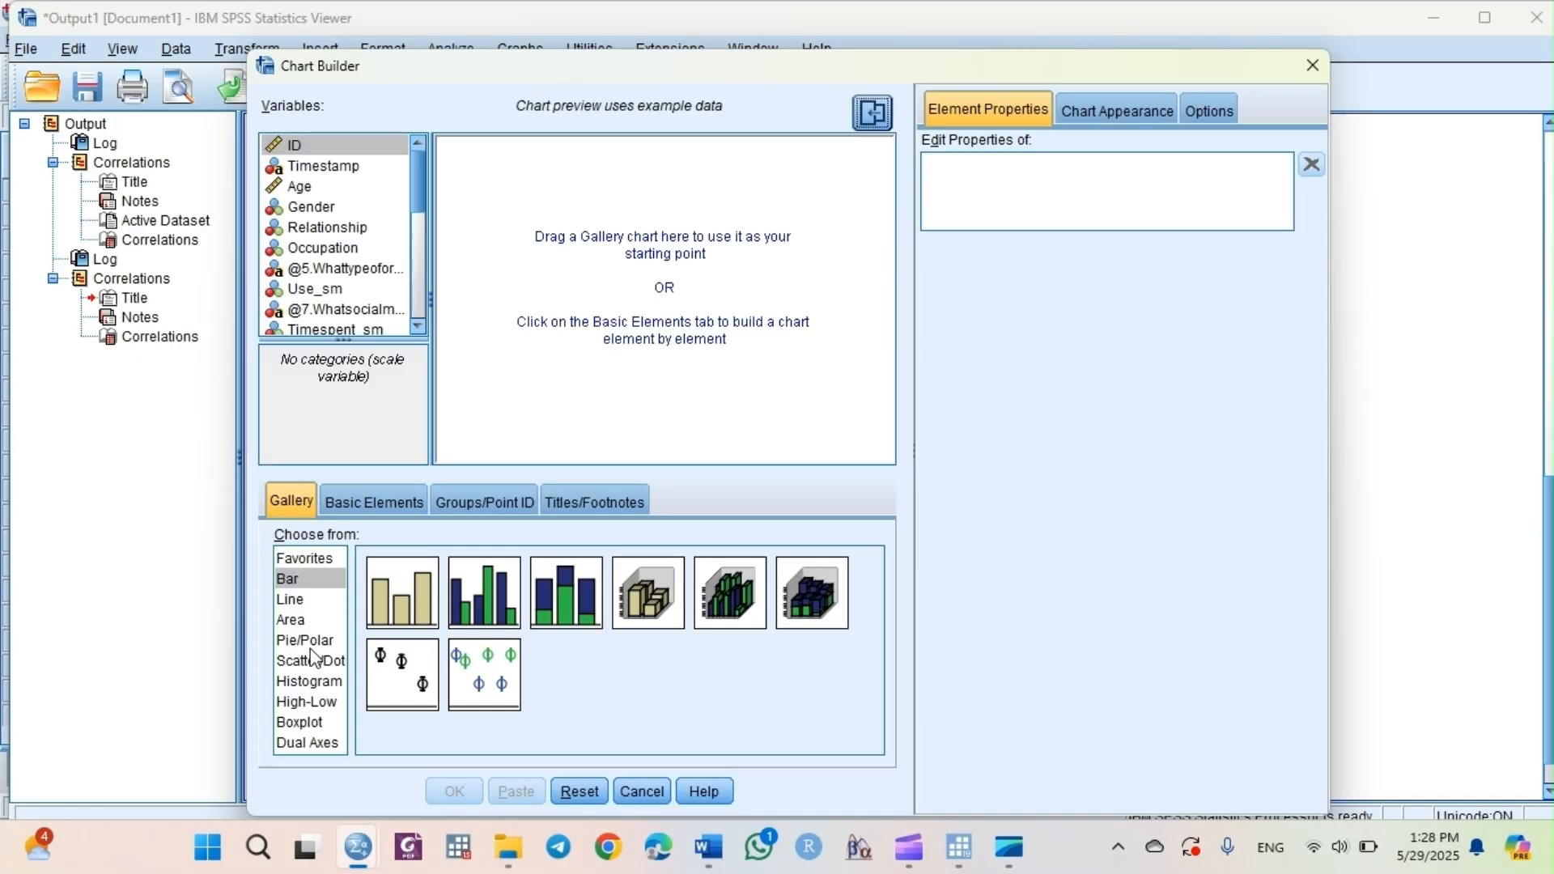
{"action": "left_click", "coordinate": [311, 661]}
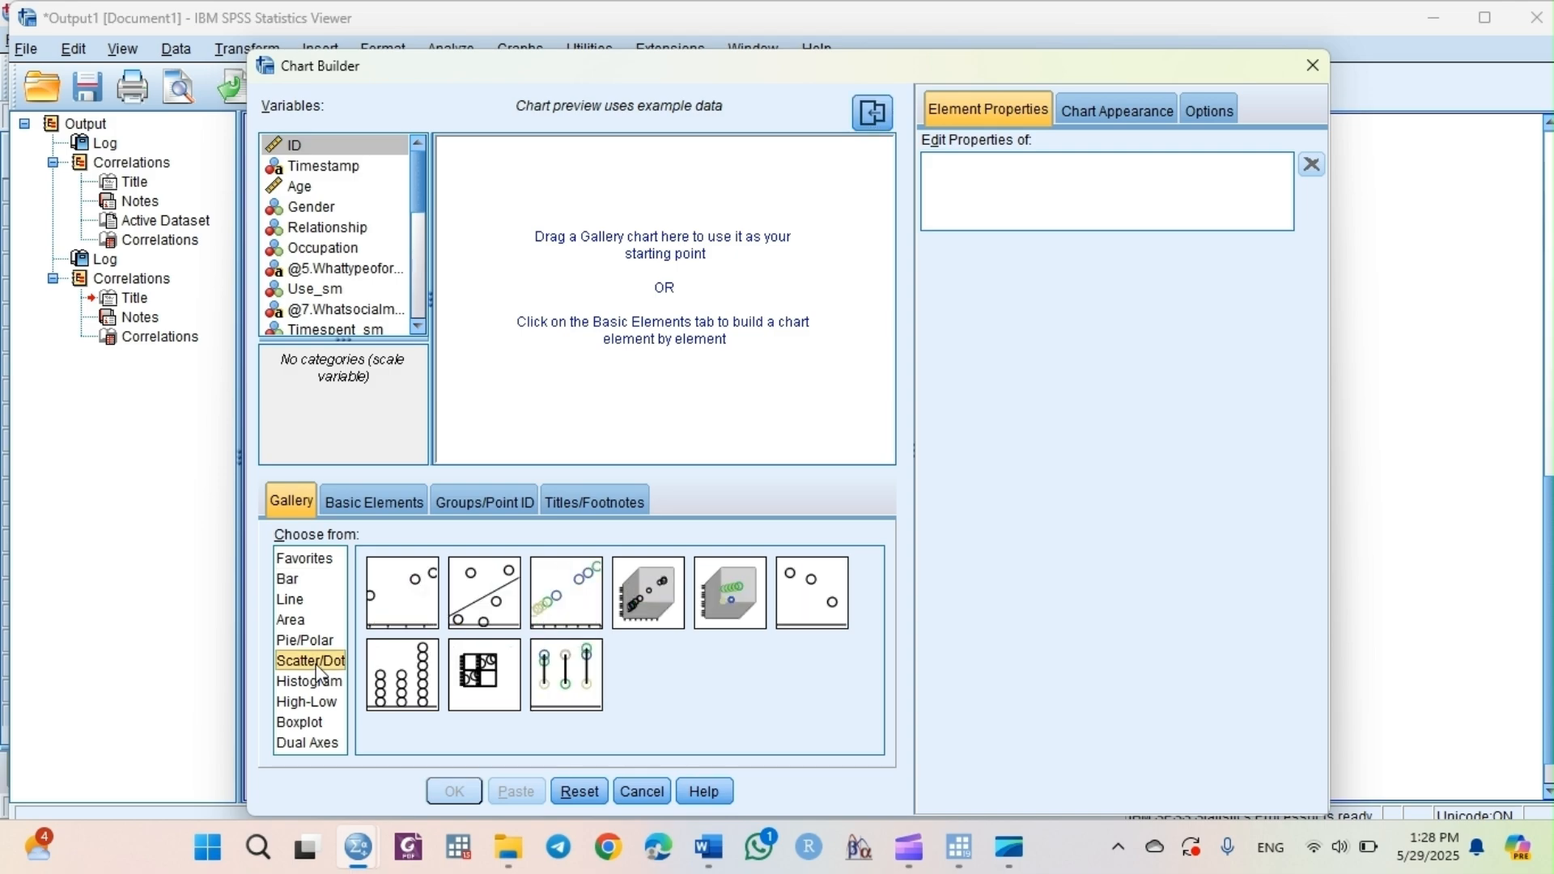
{"action": "left_click_drag", "start_coordinate": [463, 617], "coordinate": [518, 349]}
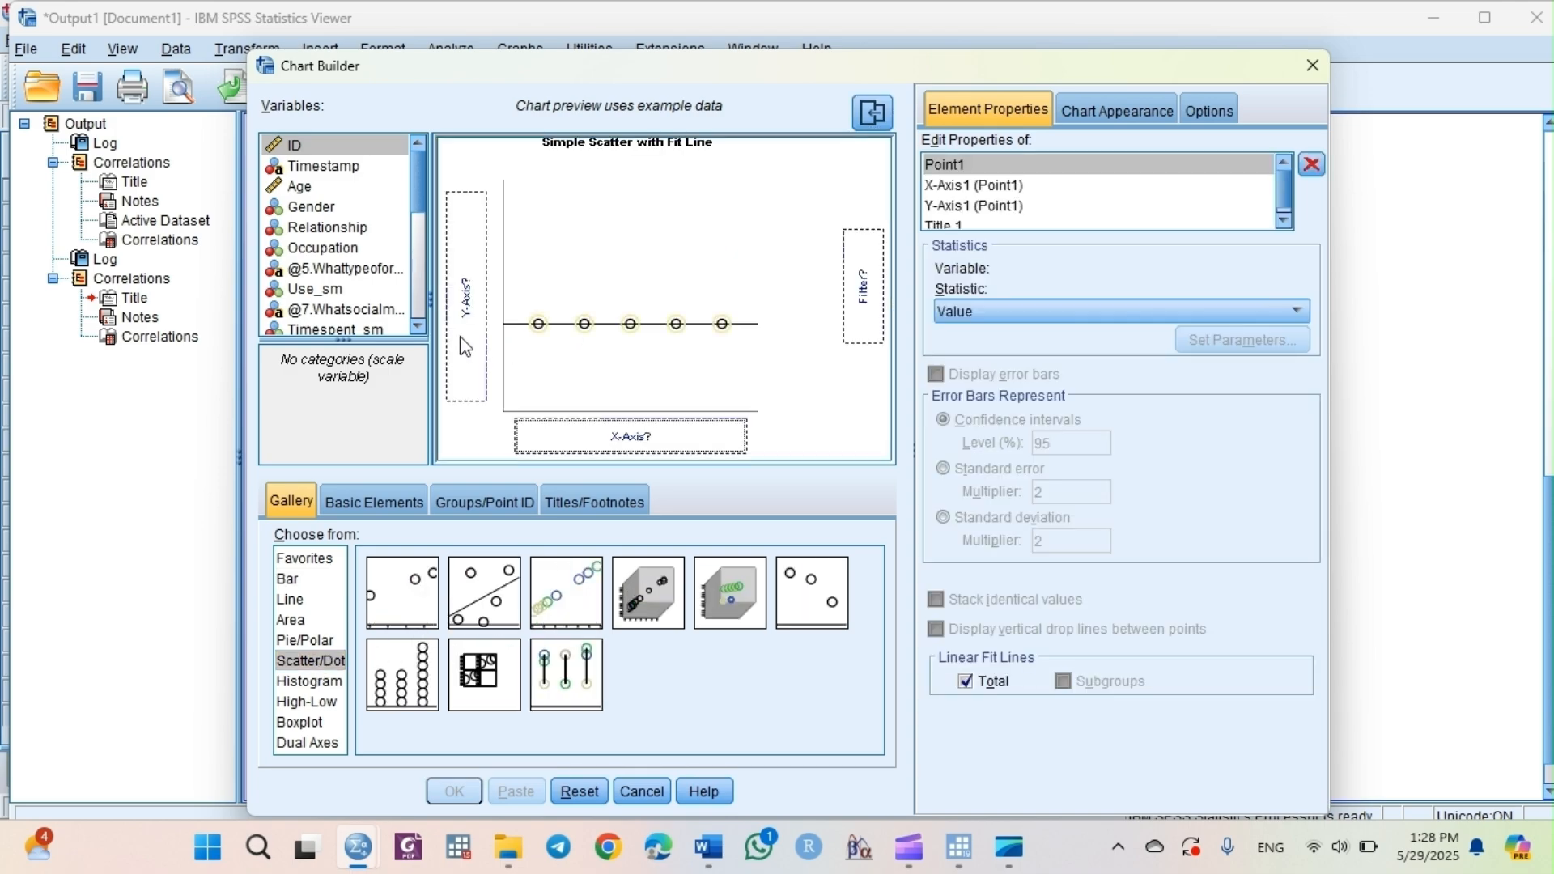
Step: Assign Anxiety_Total to the X axis and Depression_Total to the Y axis, then generate the scatterplot and view it
{"action": "left_click", "coordinate": [418, 302]}
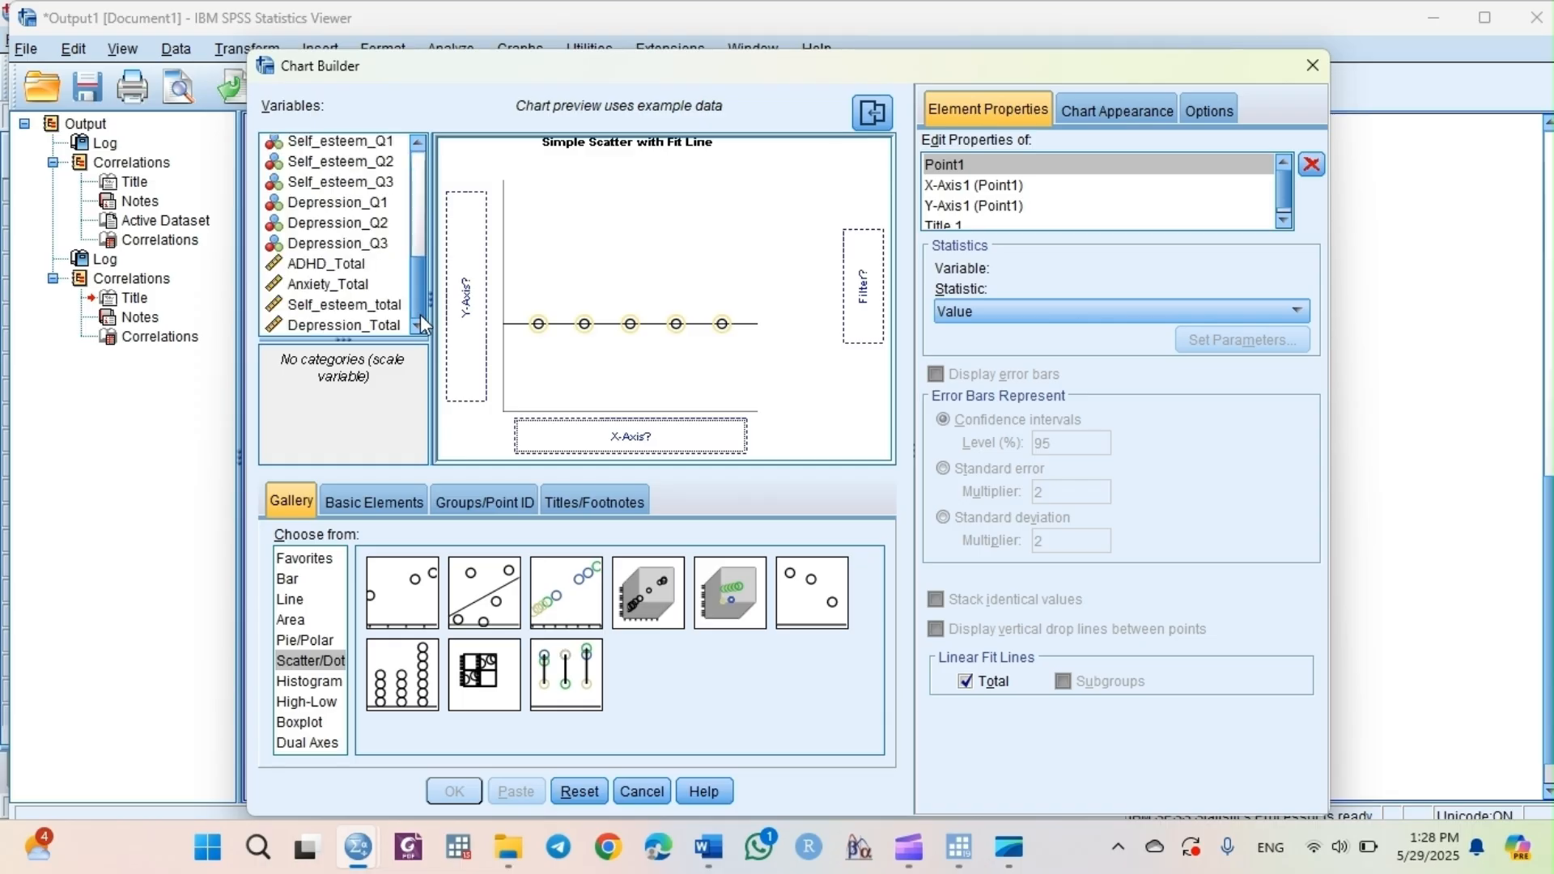
{"action": "left_click", "coordinate": [354, 288]}
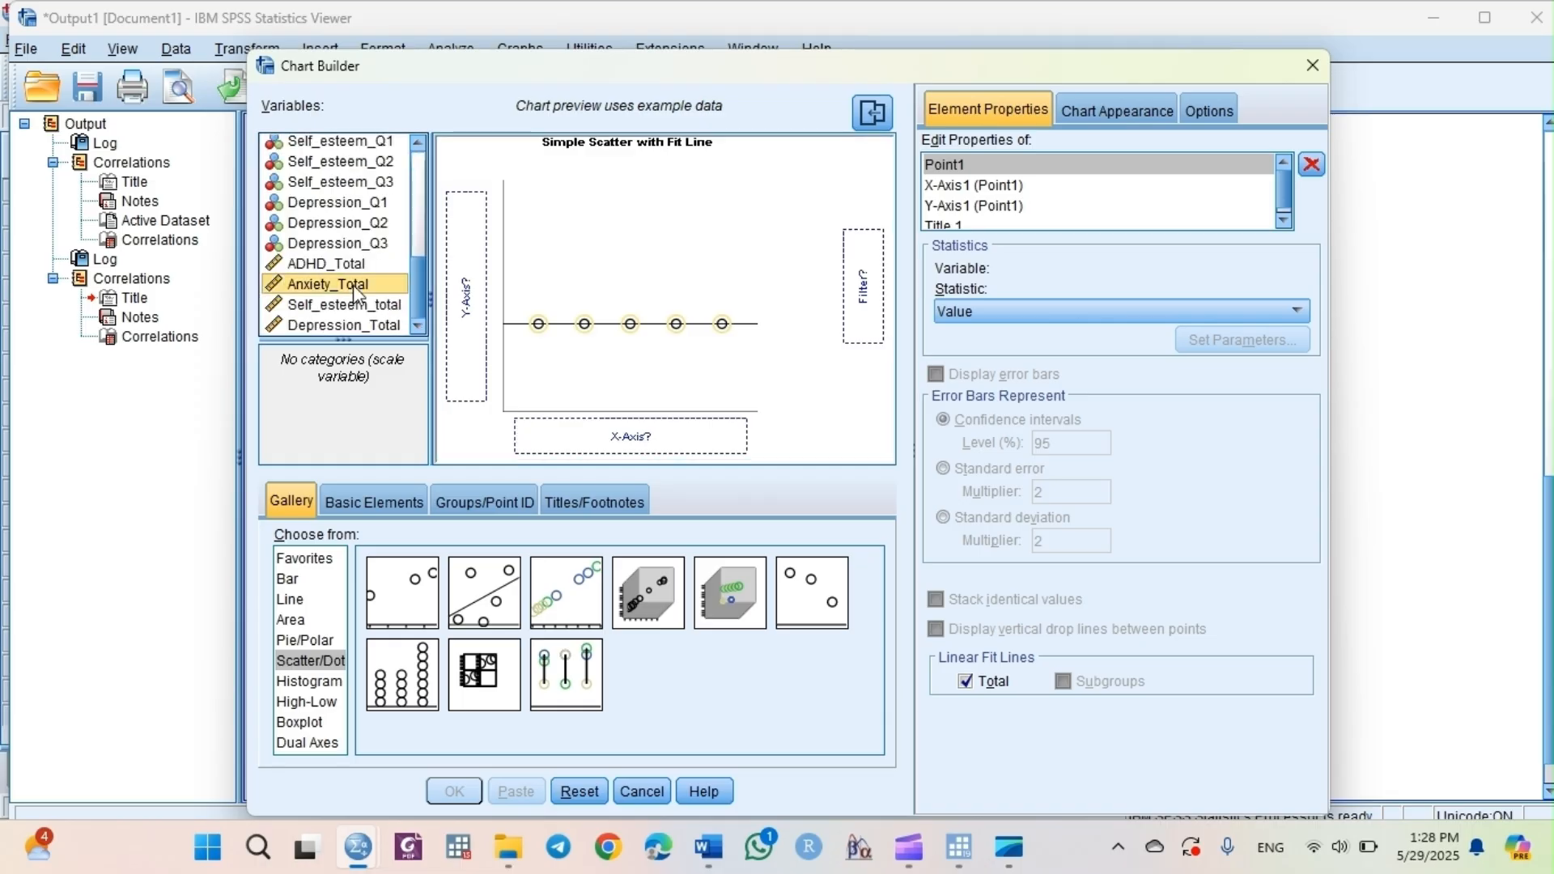
{"action": "left_click_drag", "start_coordinate": [354, 293], "coordinate": [546, 426]}
{"action": "left_click_drag", "start_coordinate": [372, 285], "coordinate": [530, 435]}
{"action": "left_click_drag", "start_coordinate": [374, 324], "coordinate": [467, 322]}
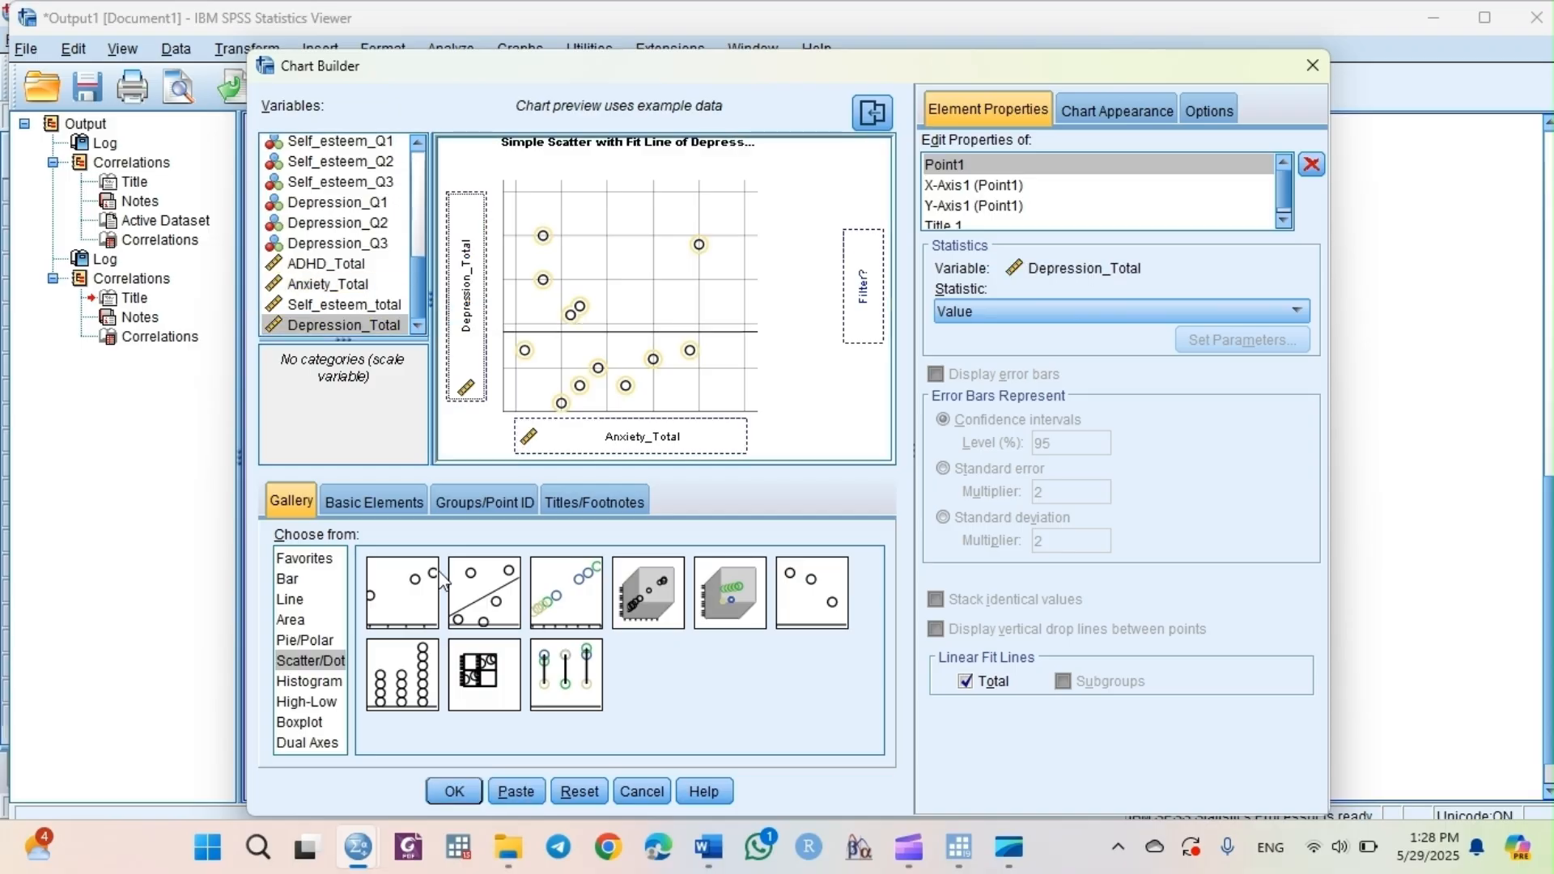
{"action": "left_click", "coordinate": [454, 791]}
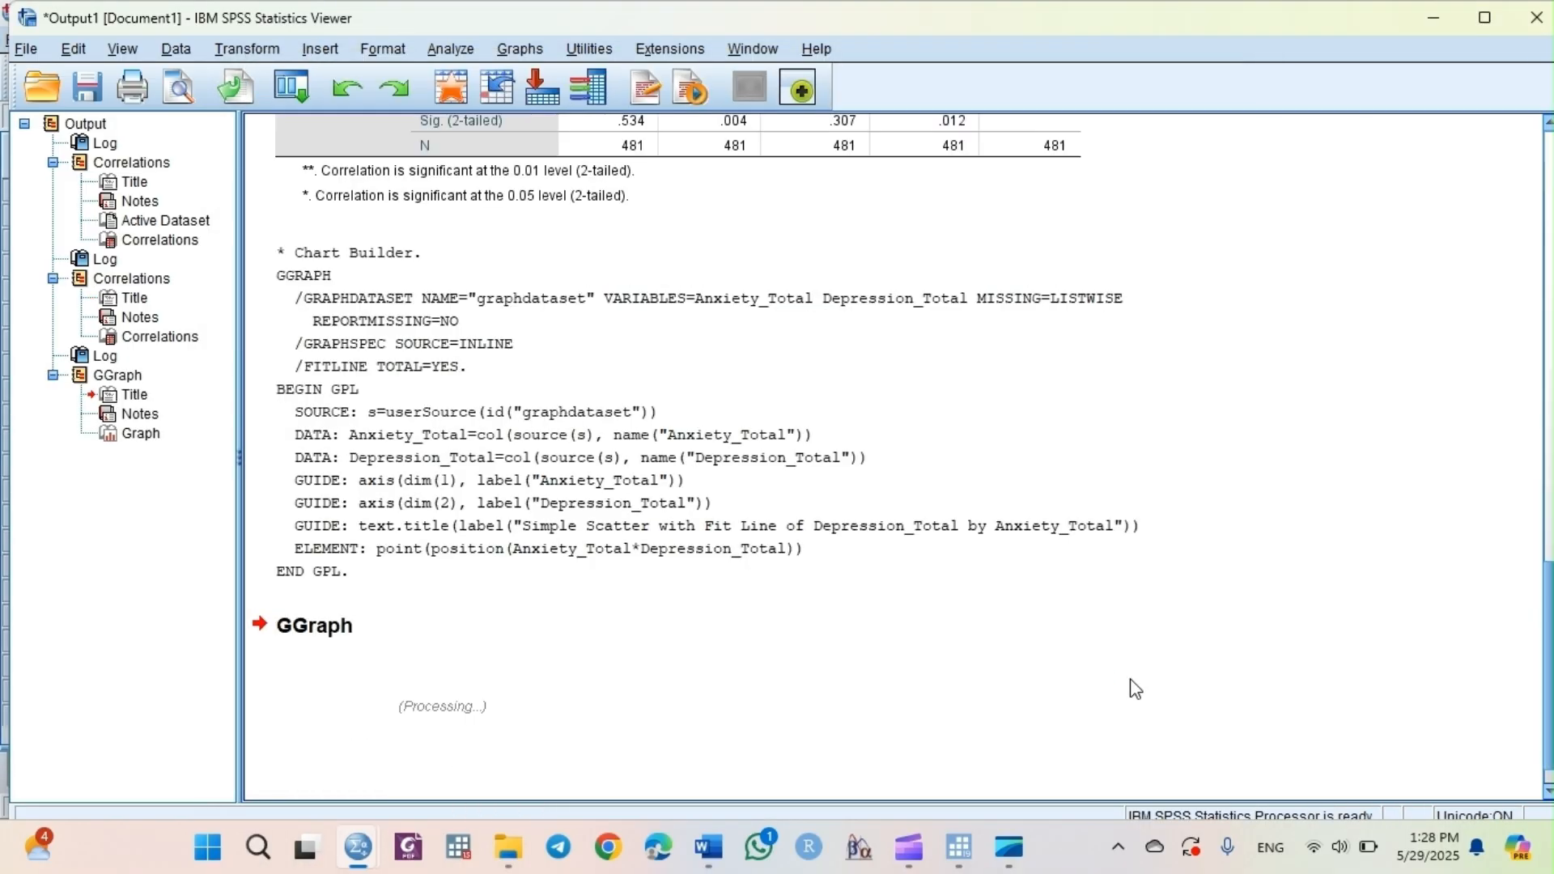
{"action": "left_click", "coordinate": [1549, 795]}
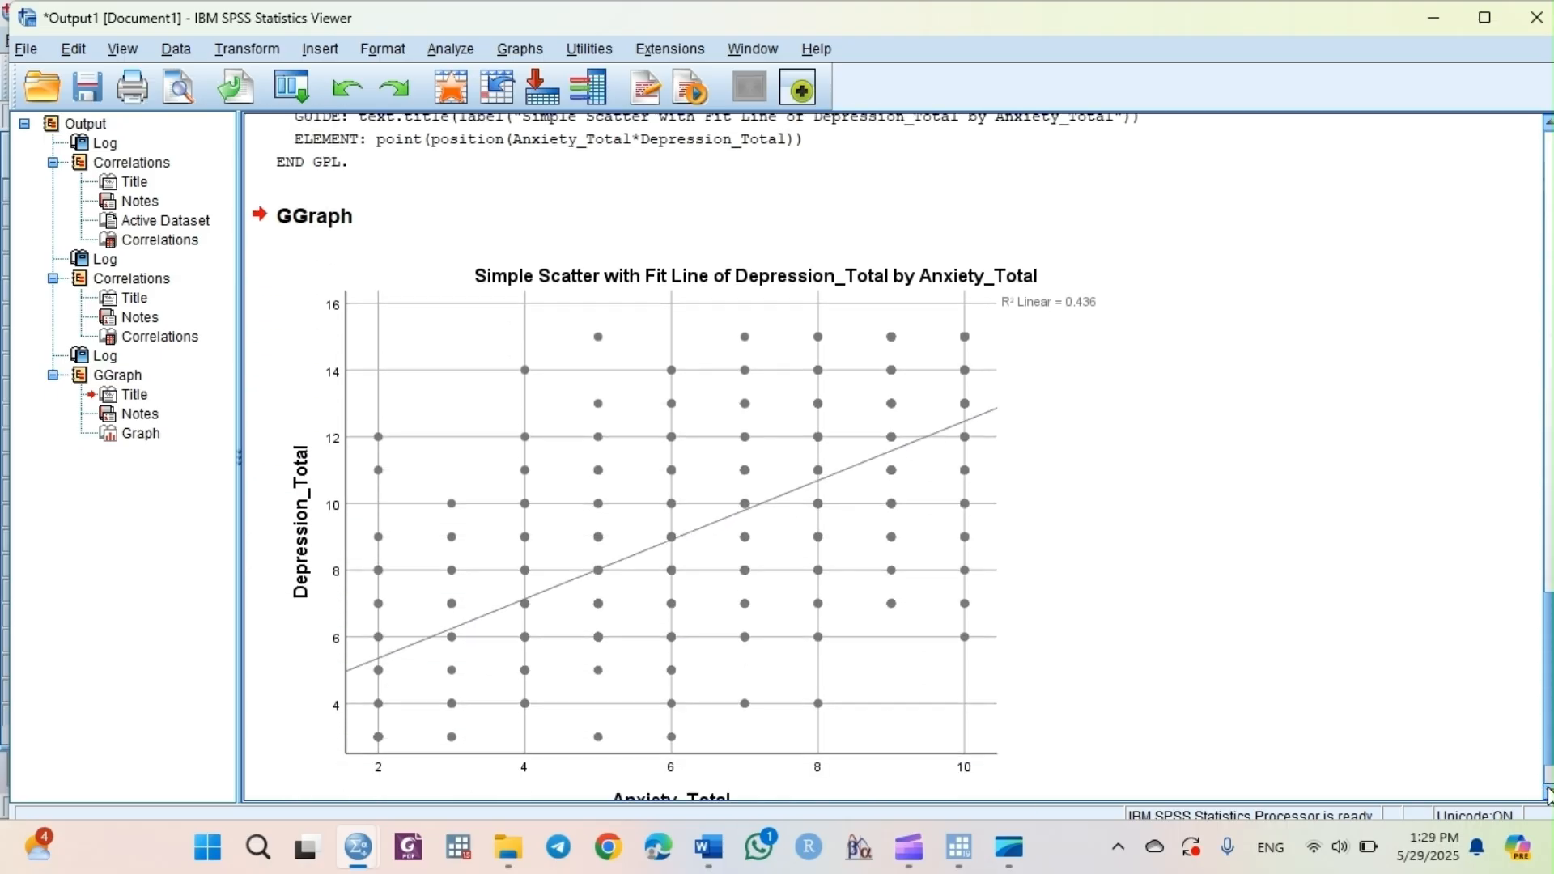
{"action": "left_click", "coordinate": [777, 537]}
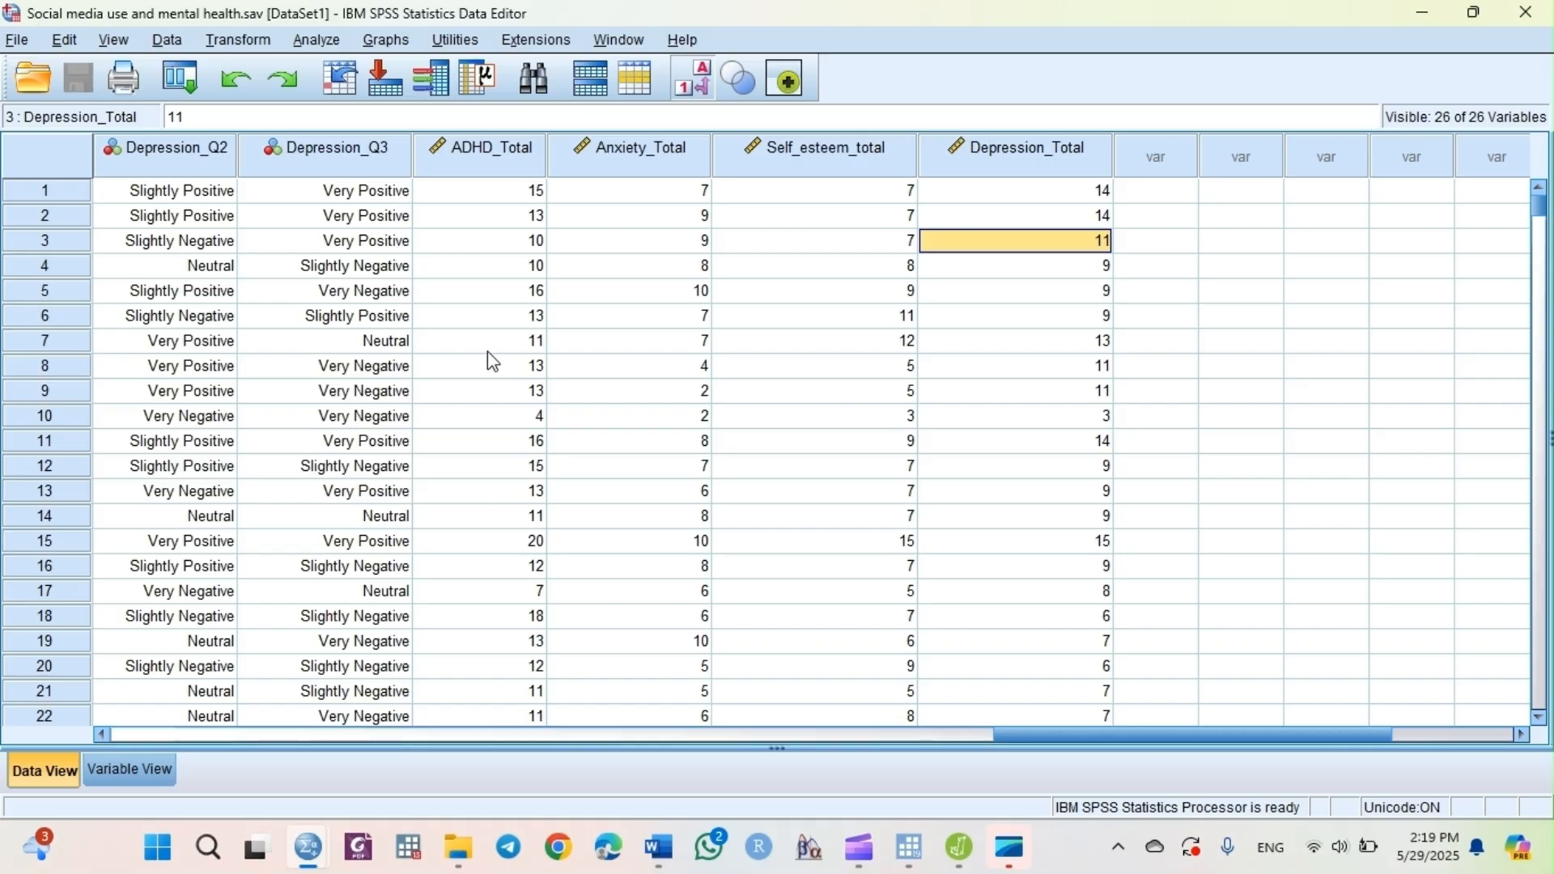
Step: In the data editor, set Anxiety_Total to 70 for case 1 and 90 for case 2
{"action": "left_click", "coordinate": [652, 203]}
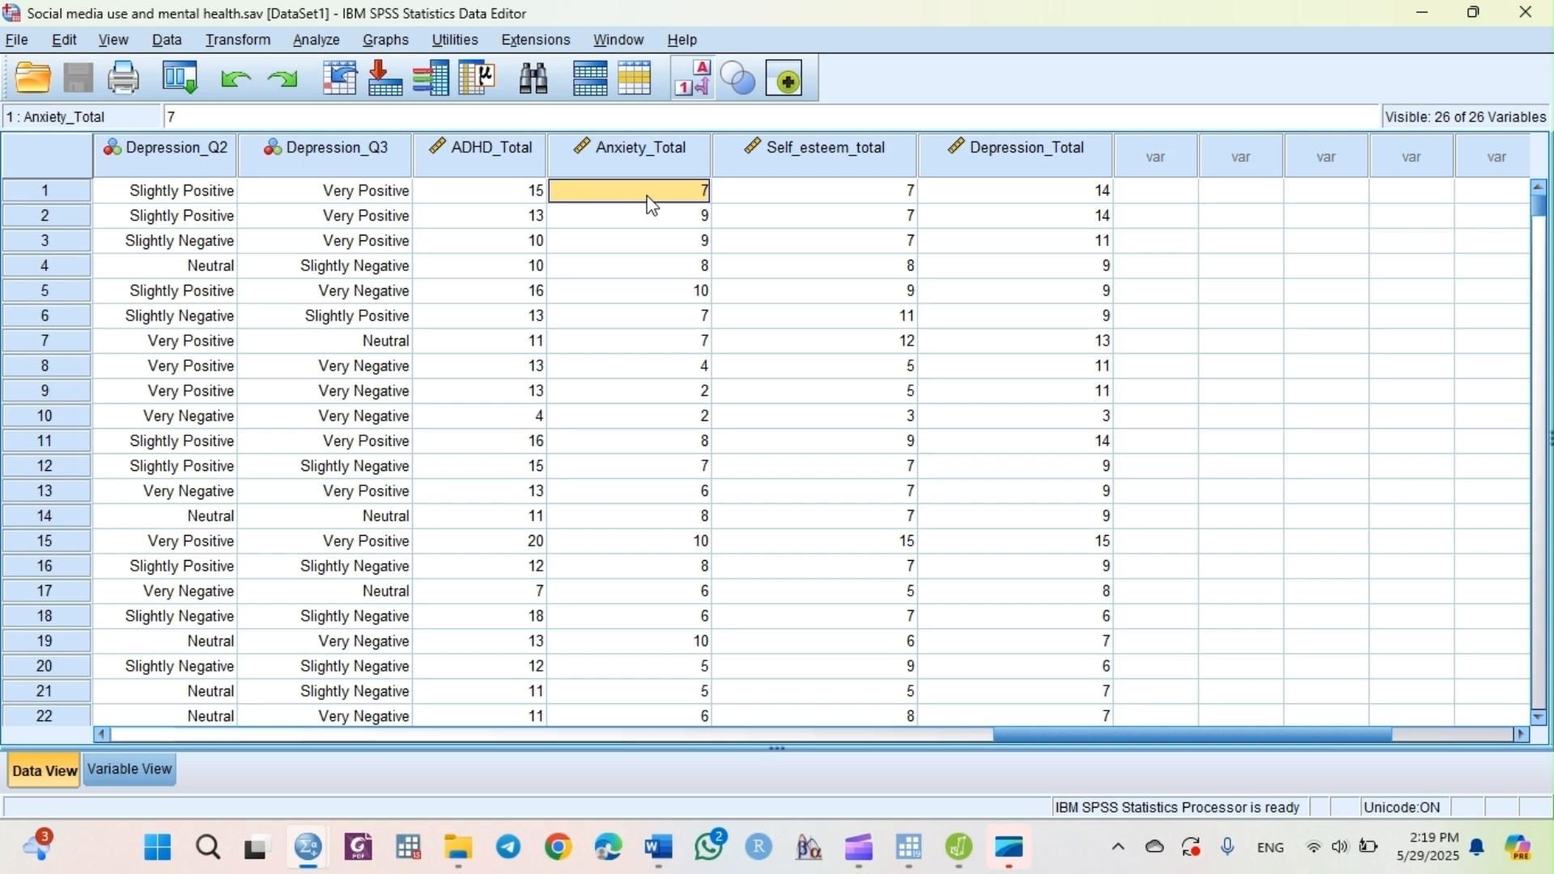
{"action": "type", "text": "70"}
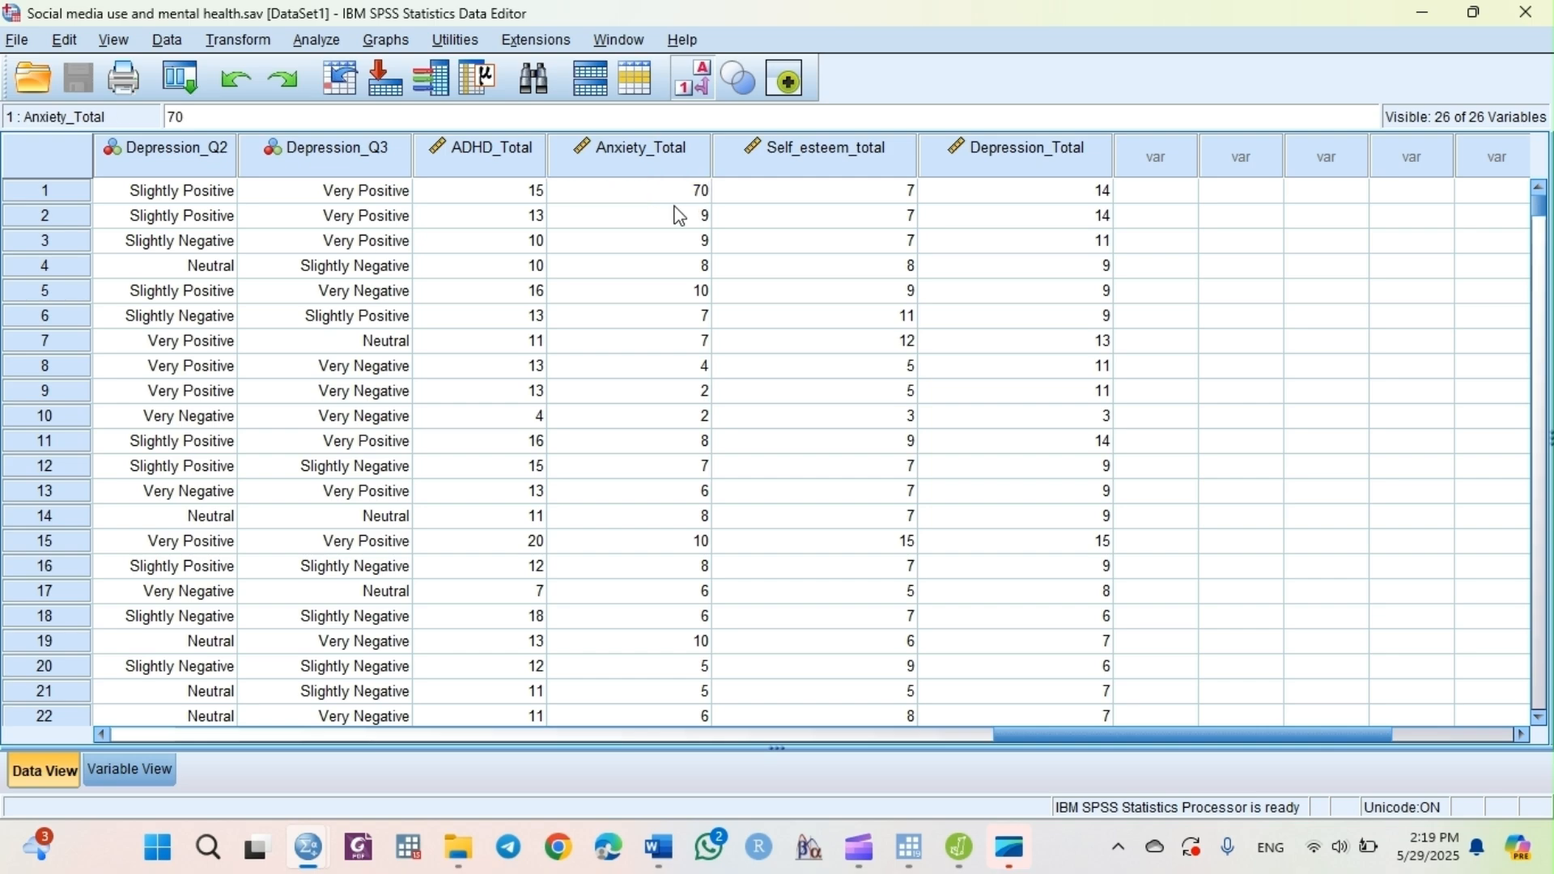
{"action": "left_click", "coordinate": [688, 220]}
{"action": "type", "text": "90"}
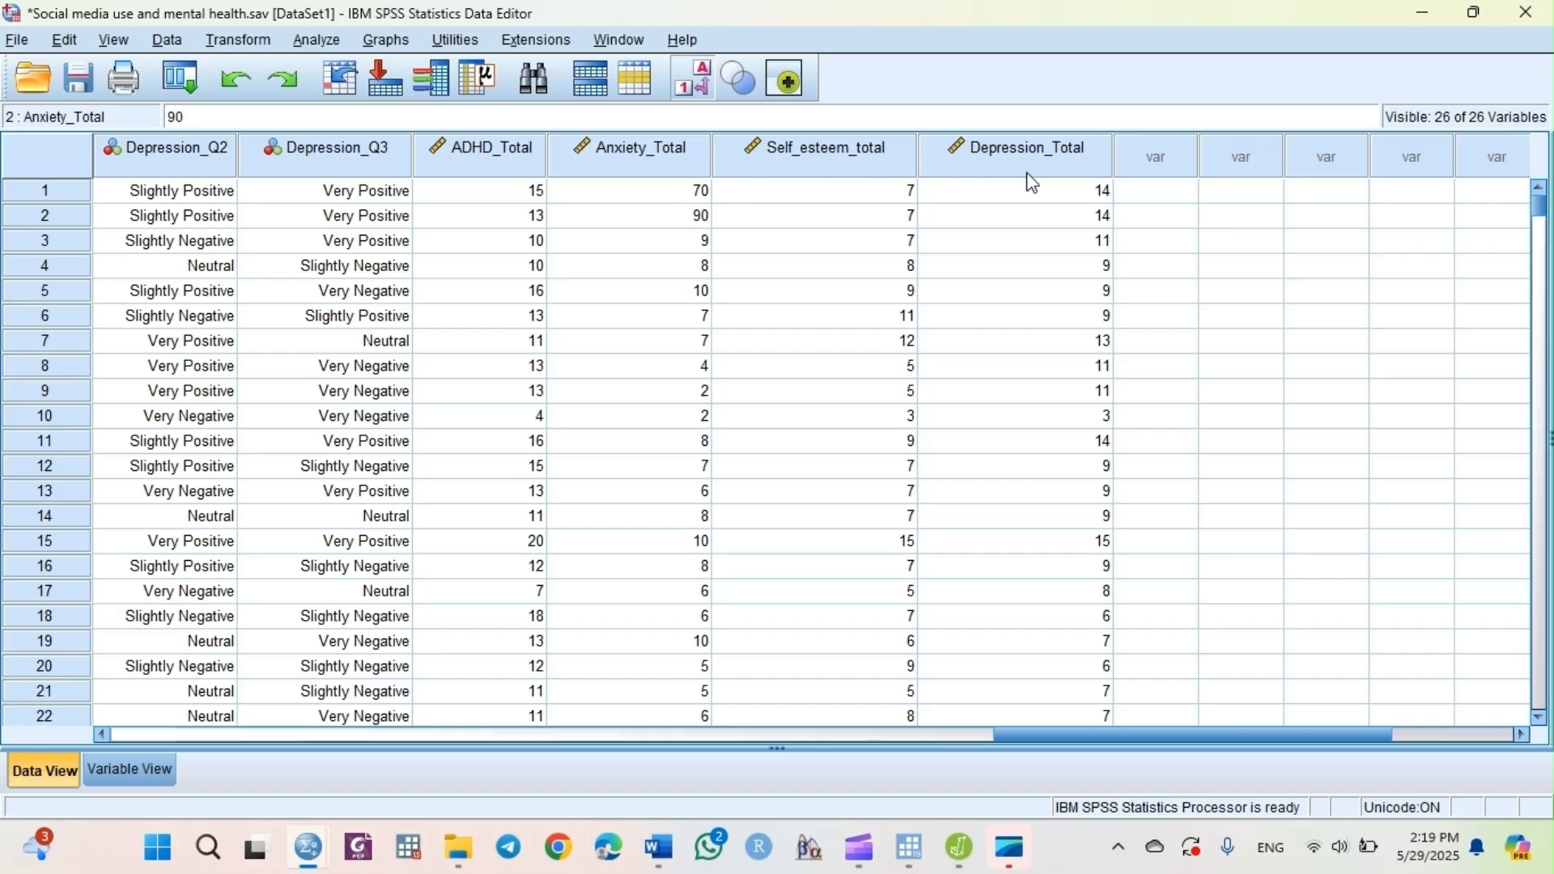
Step: Set Depression_Total to 140 for cases 1 and 2 and save the dataset
{"action": "left_click", "coordinate": [1042, 196]}
{"action": "type", "text": "140"}
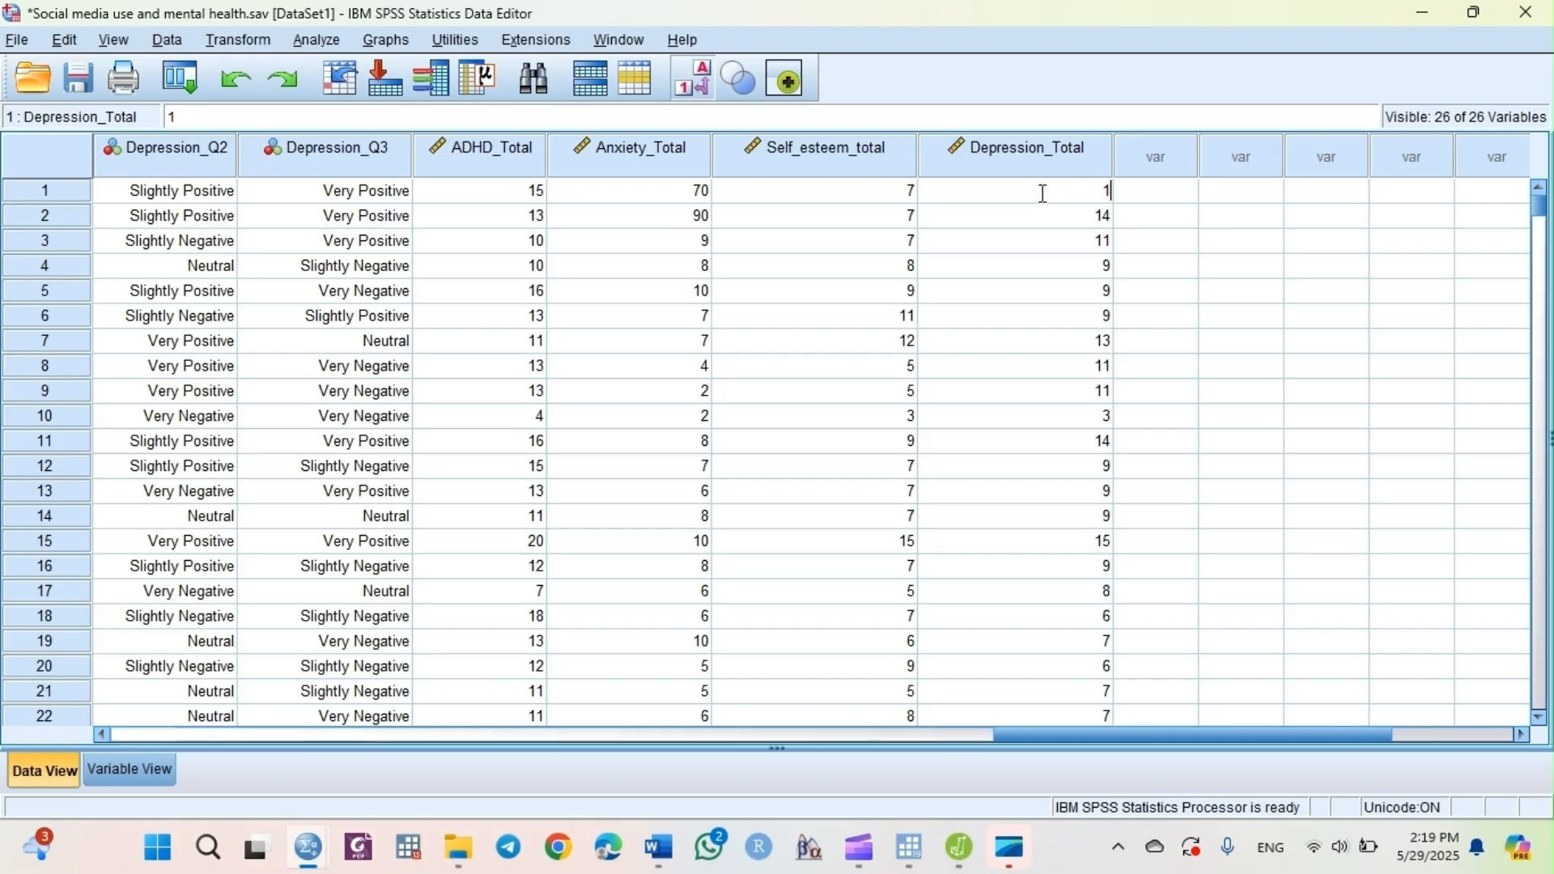
{"action": "left_click", "coordinate": [1073, 221]}
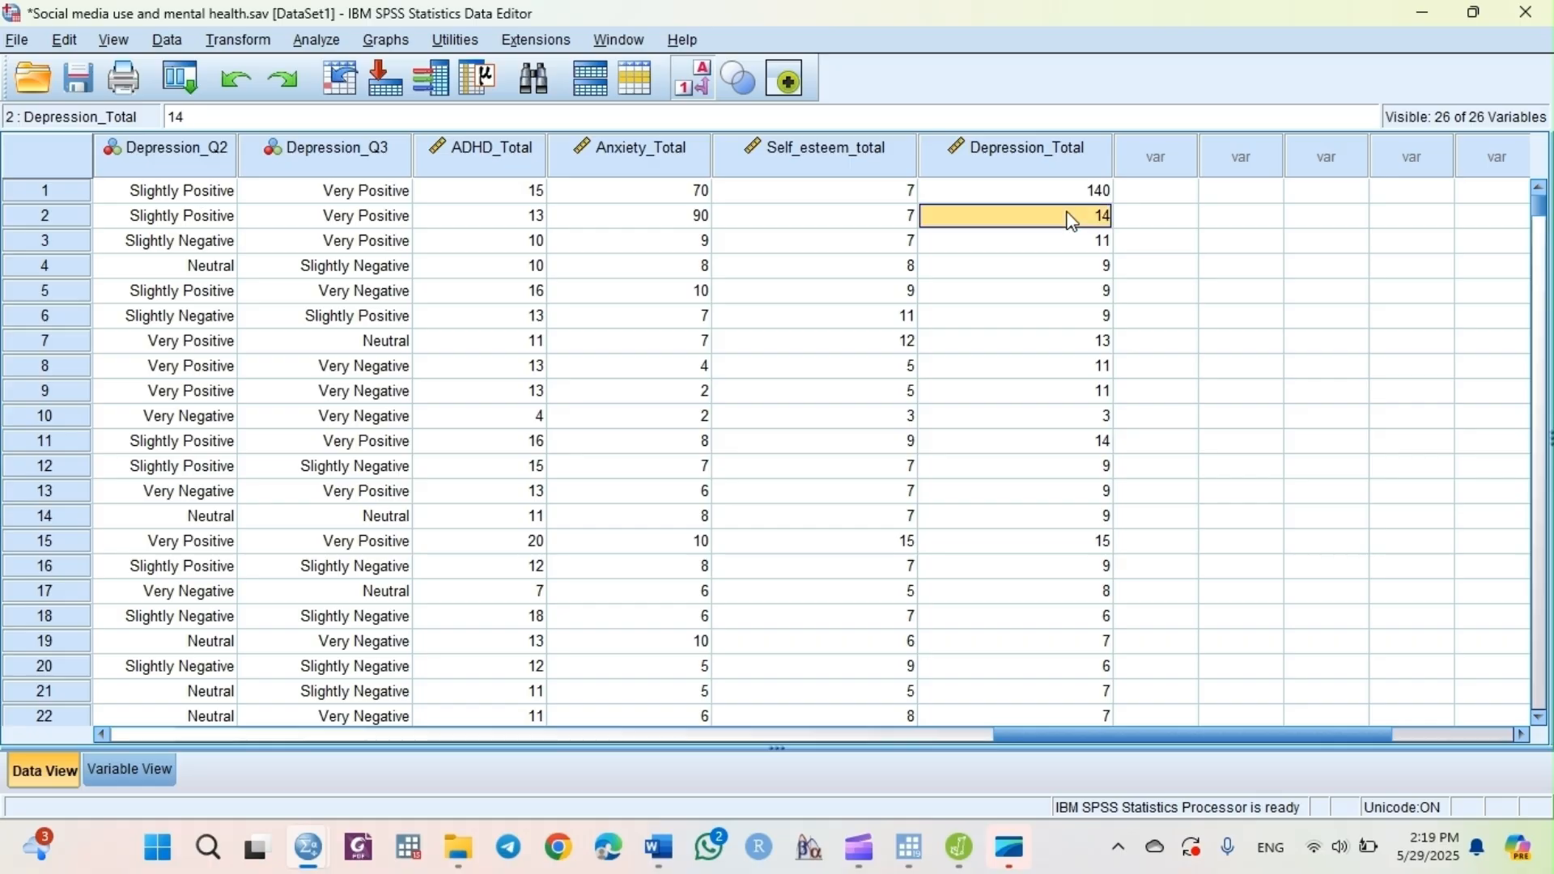
{"action": "type", "text": "140"}
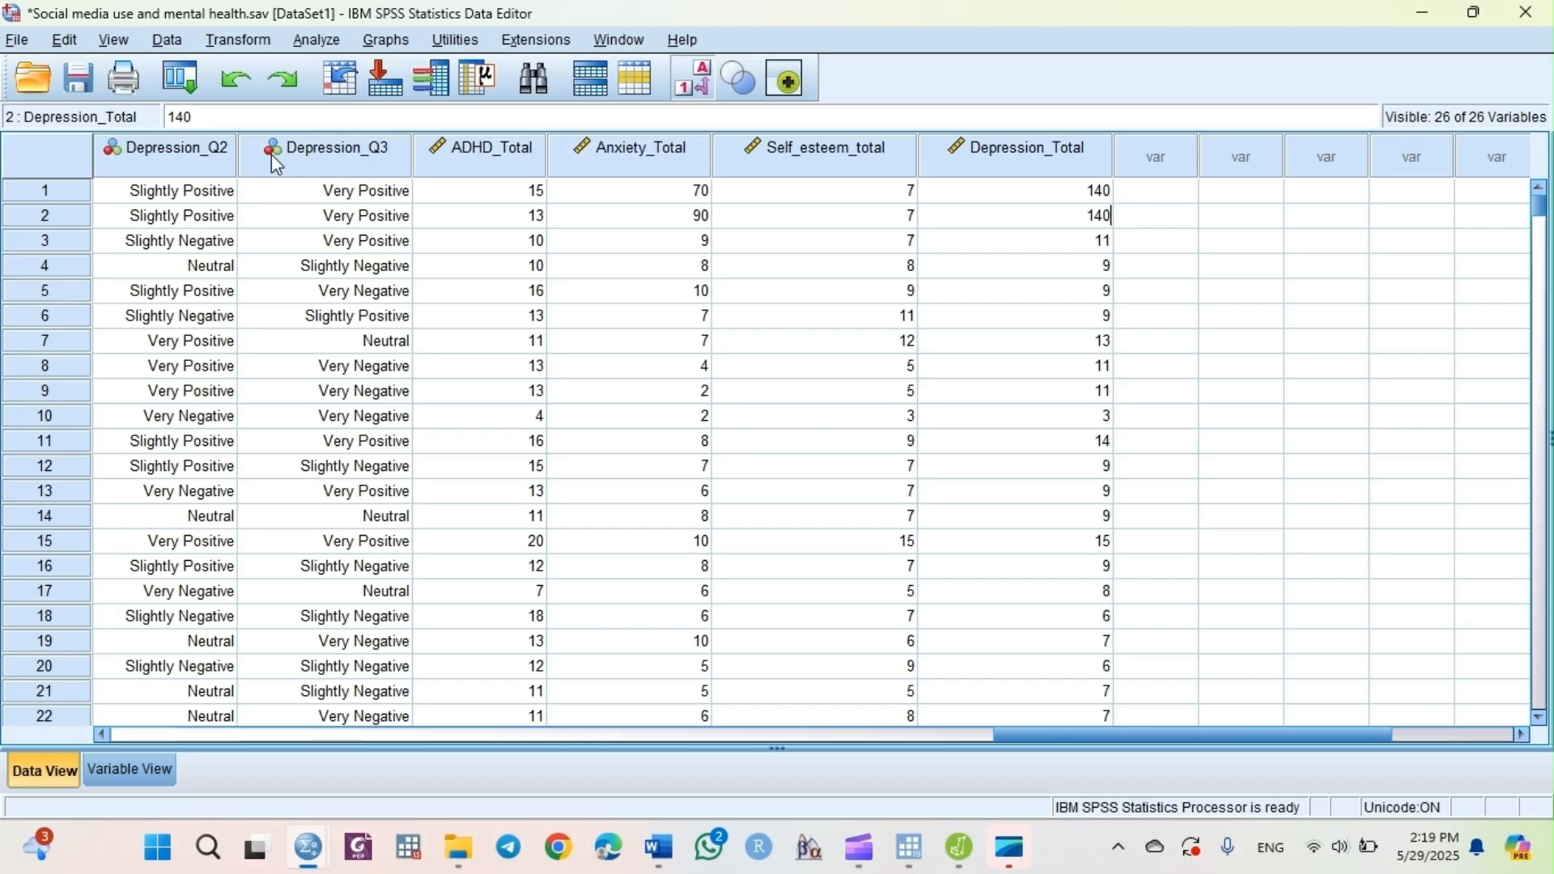
{"action": "left_click", "coordinate": [78, 78]}
{"action": "key", "text": "BackSpace"}
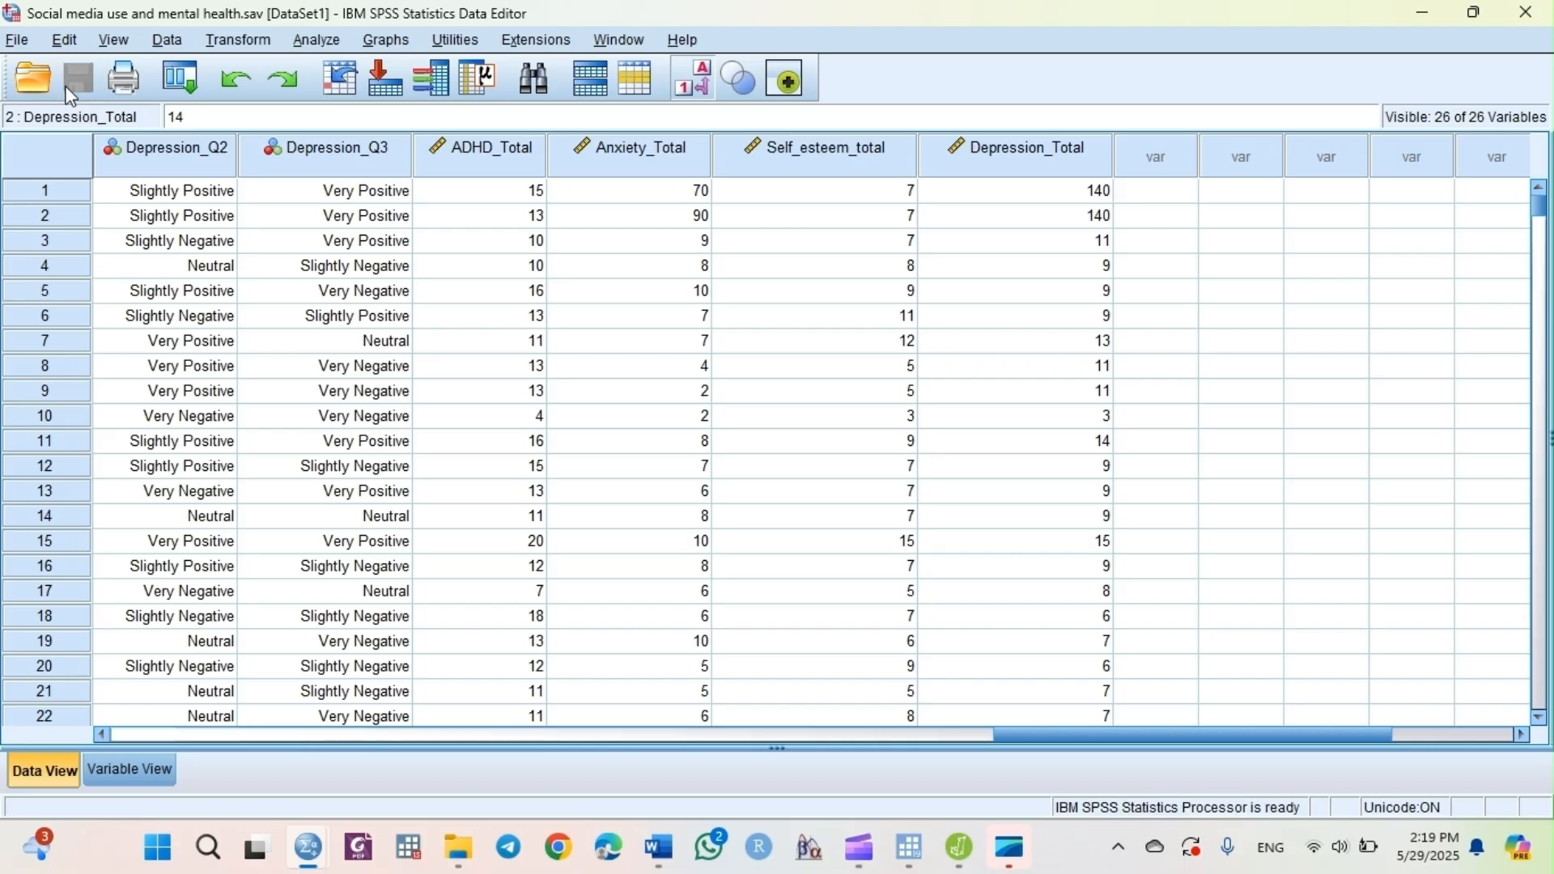
Step: Recall the bivariate correlation analysis and run two-tailed Pearson correlations on the four total scores with the outlier values included
{"action": "left_click", "coordinate": [179, 87]}
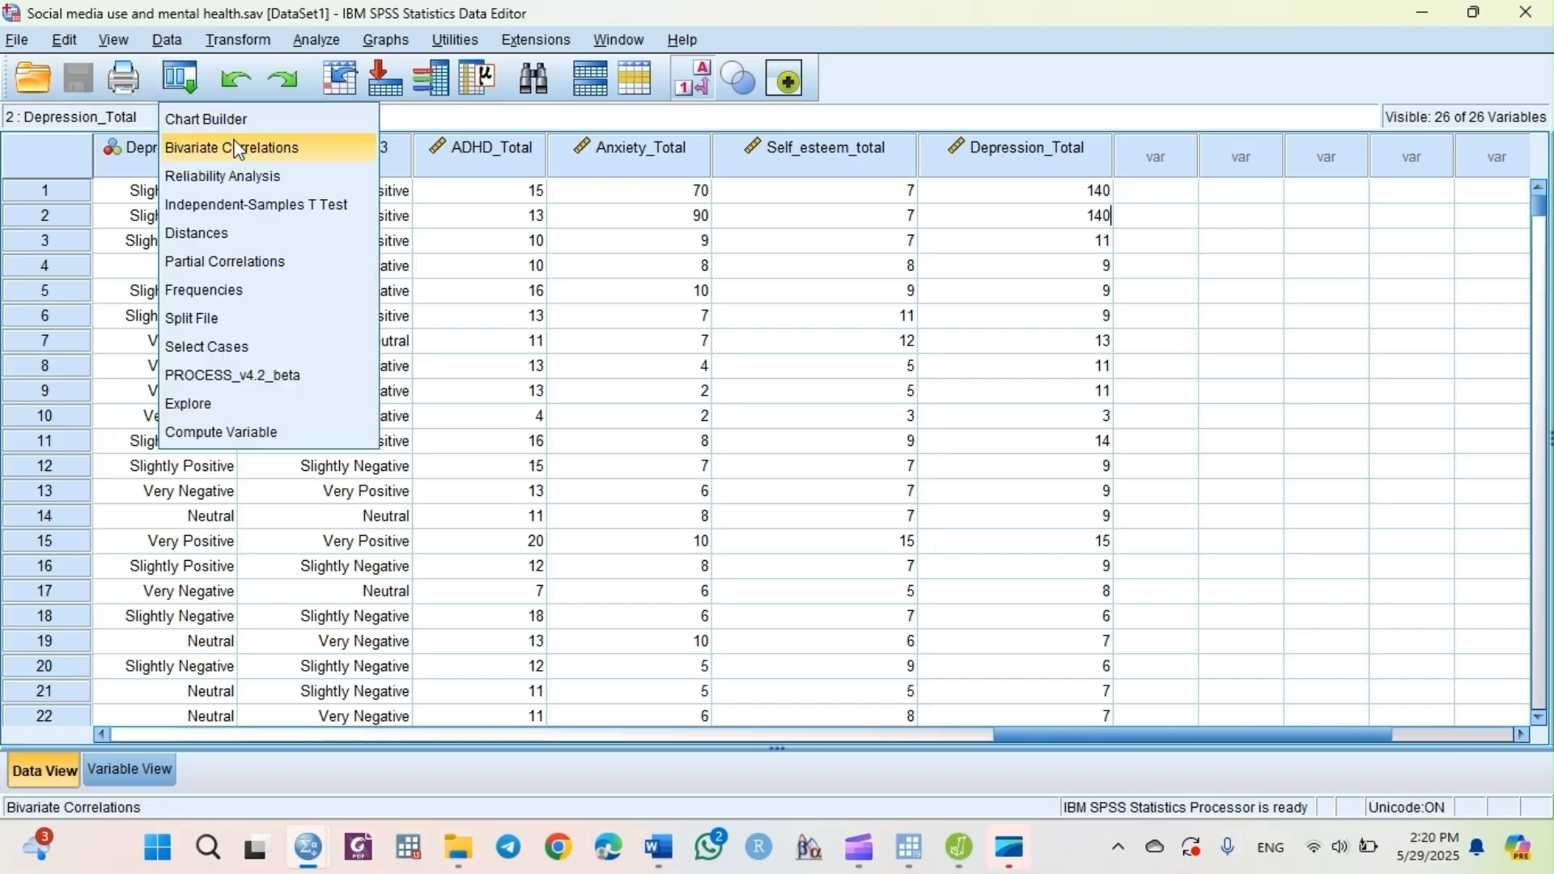
{"action": "left_click", "coordinate": [232, 147]}
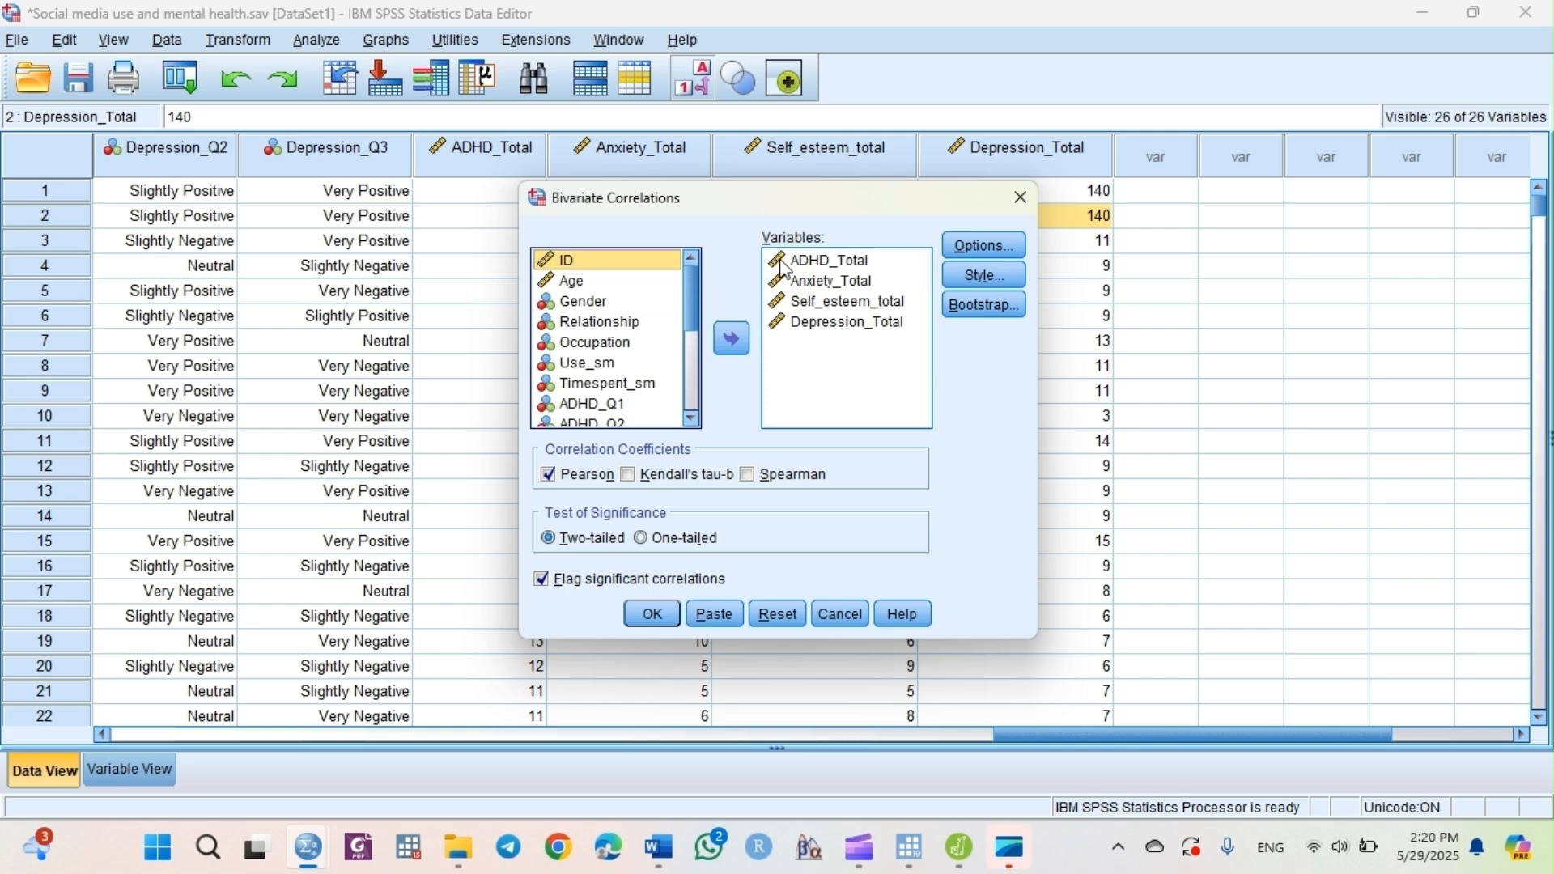
{"action": "left_click", "coordinate": [652, 614]}
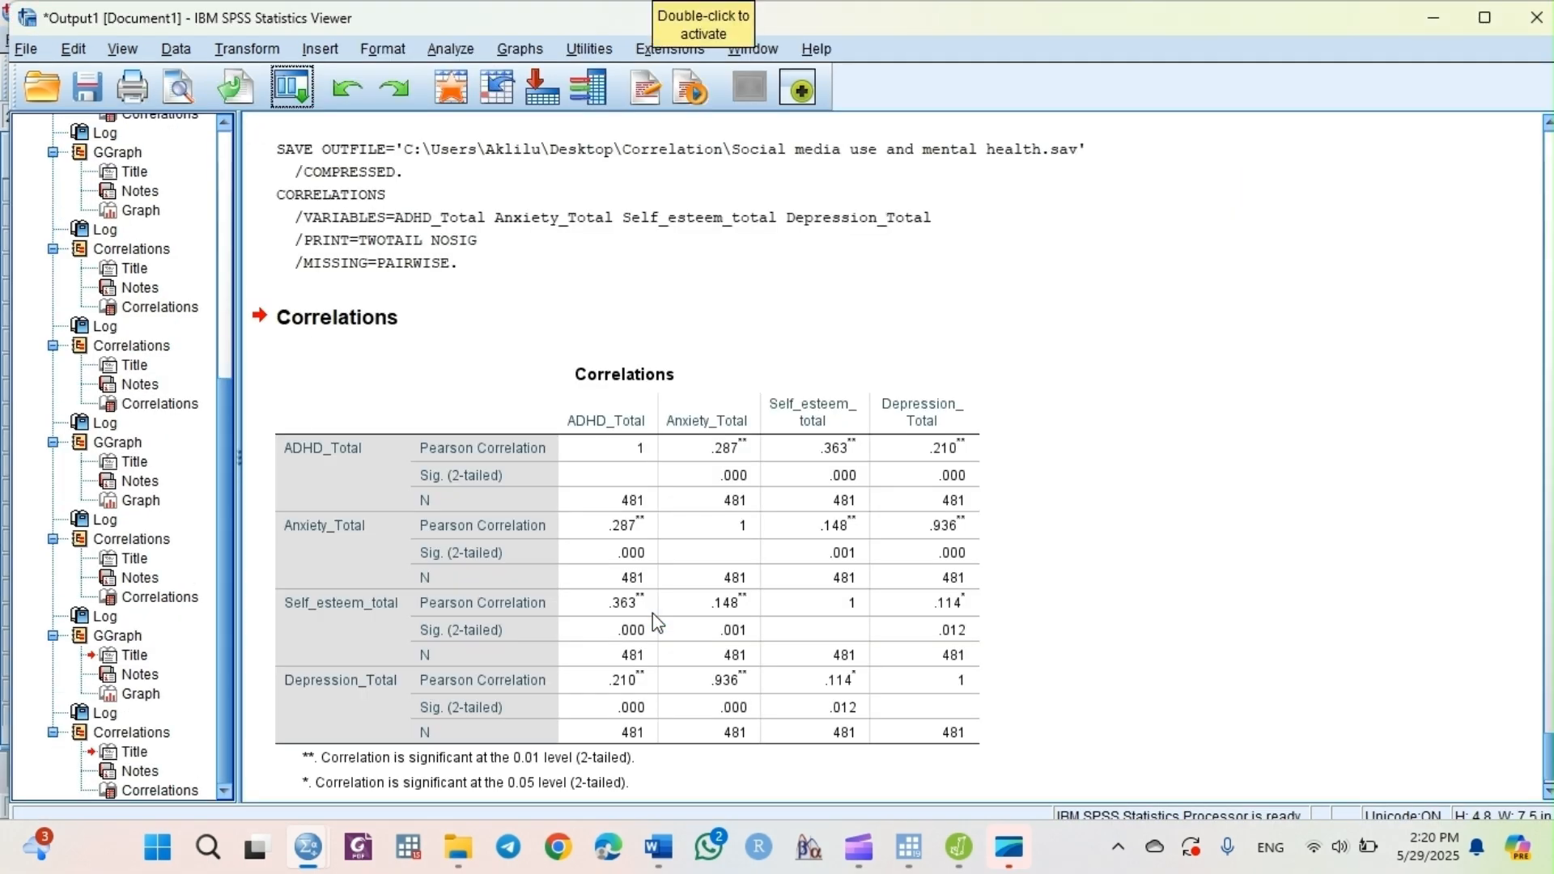
{"action": "left_click", "coordinate": [652, 614]}
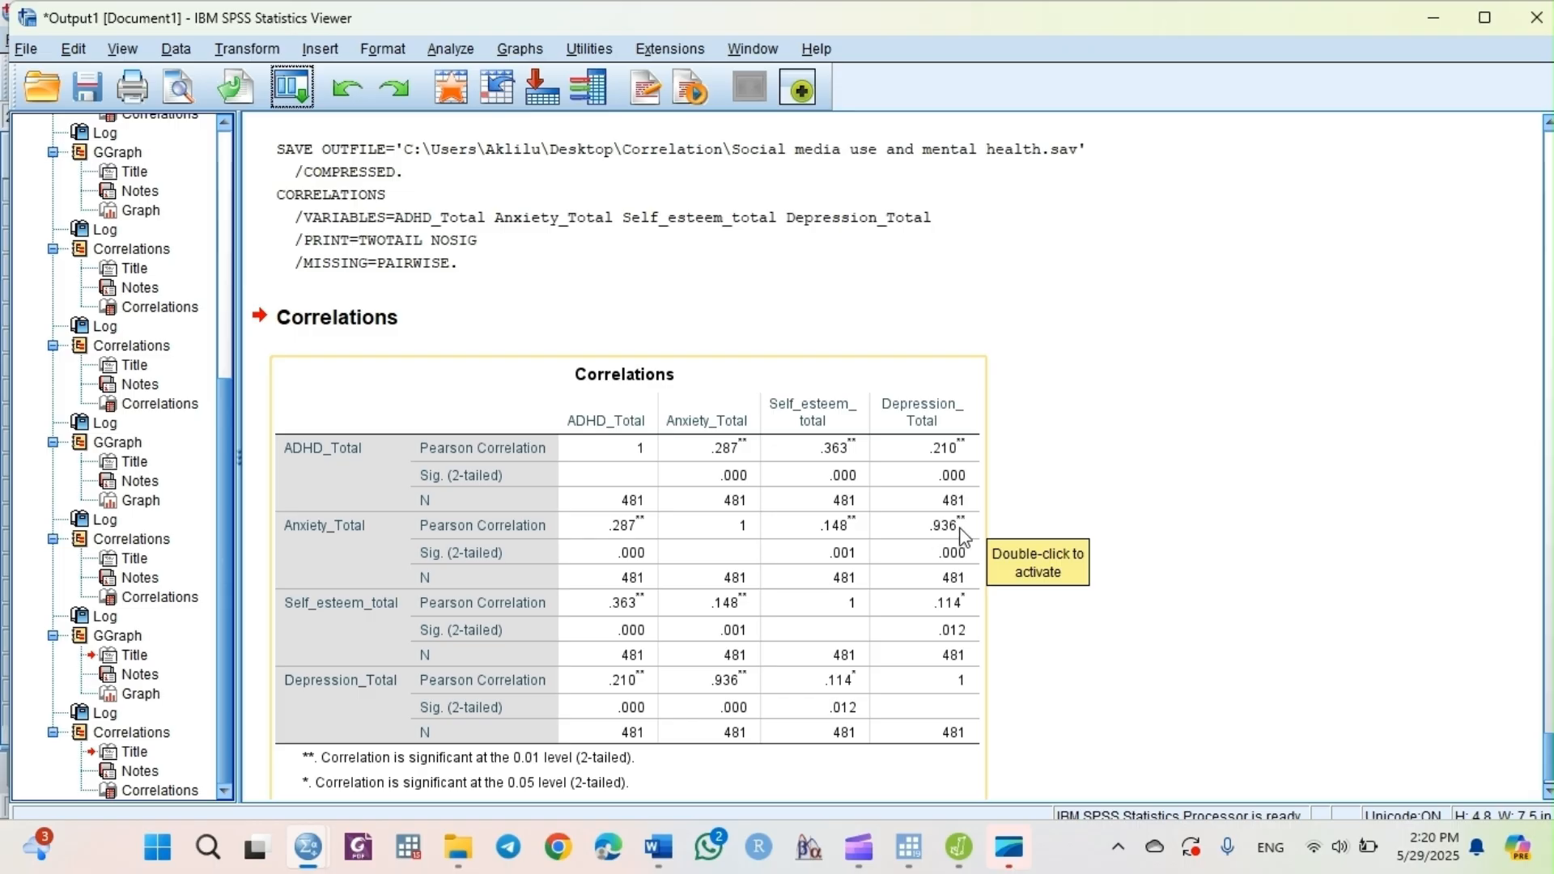
Step: Recall the Chart Builder and regenerate the fit-line scatterplot of Depression_Total by Anxiety_Total with the outliers, showing the whole chart
{"action": "left_click", "coordinate": [290, 84]}
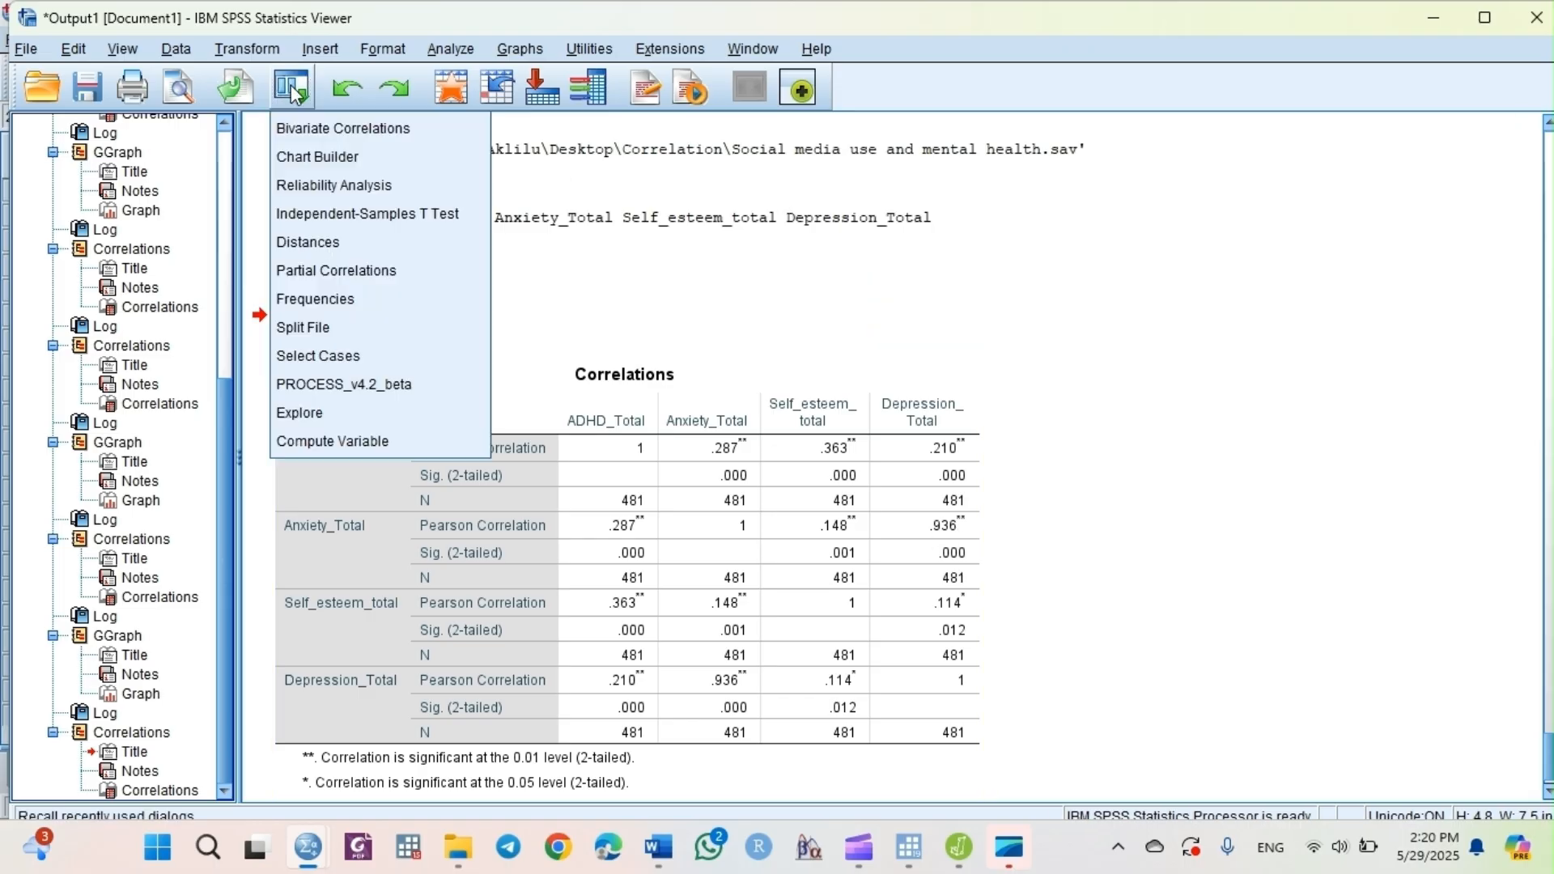
{"action": "left_click", "coordinate": [336, 159]}
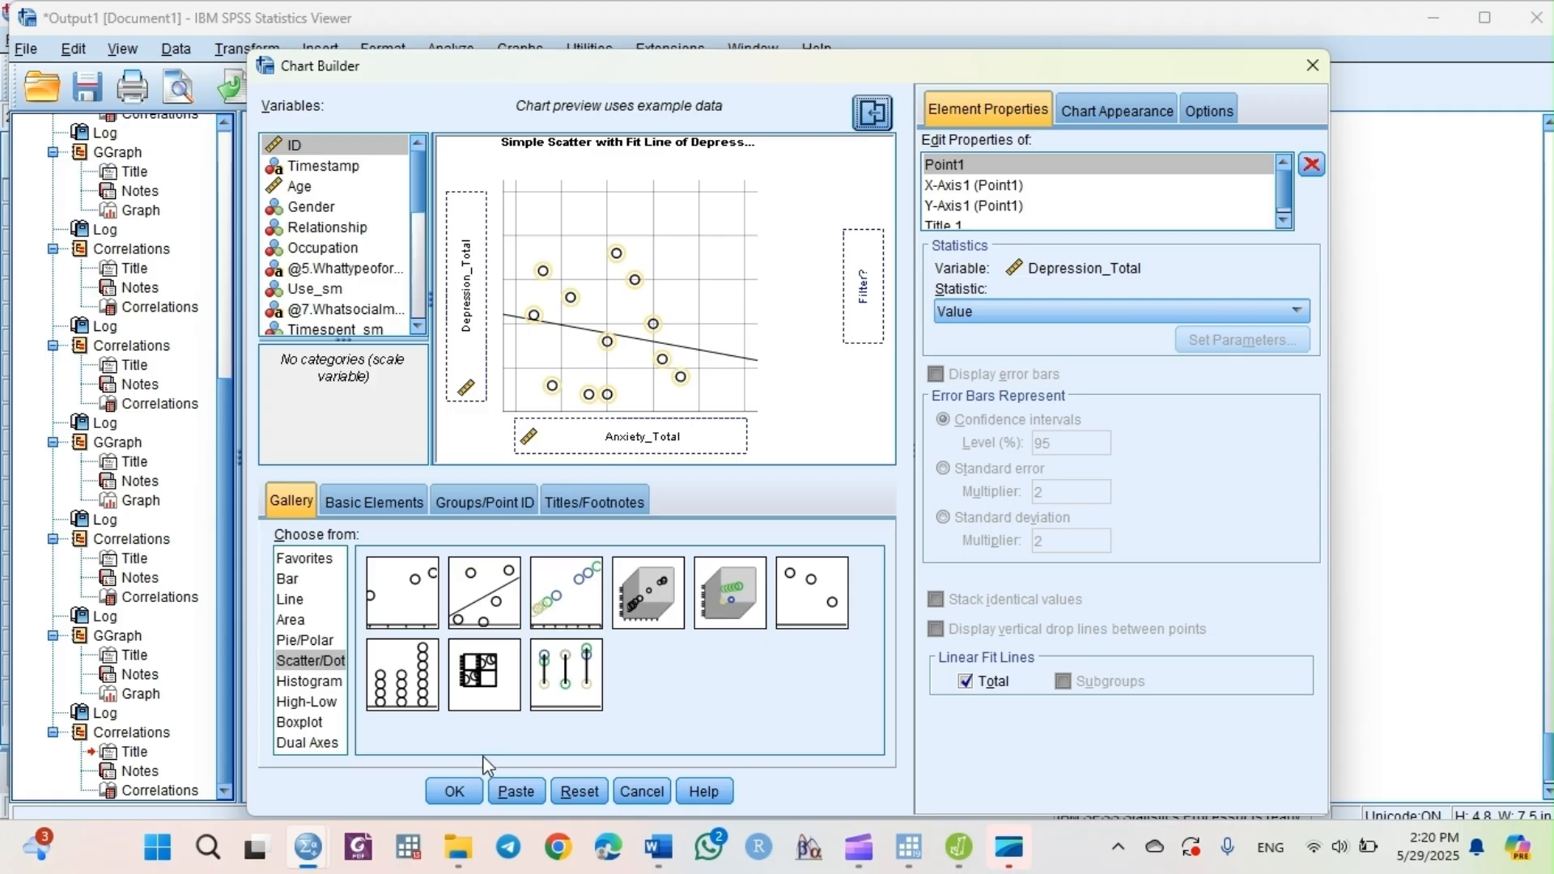
{"action": "left_click", "coordinate": [455, 791]}
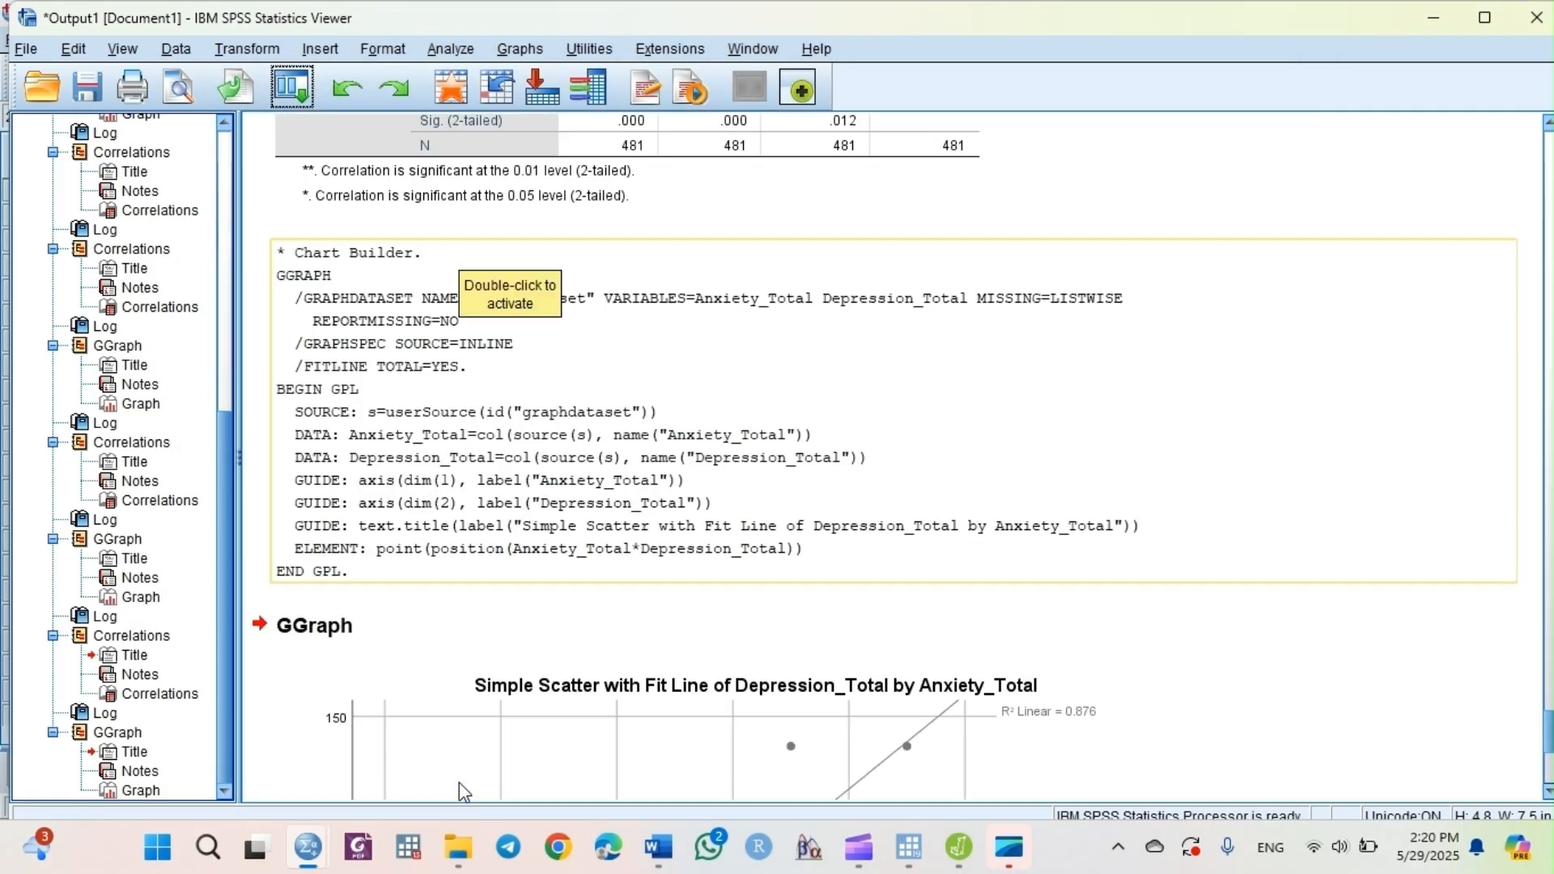
{"action": "left_click", "coordinate": [1548, 793]}
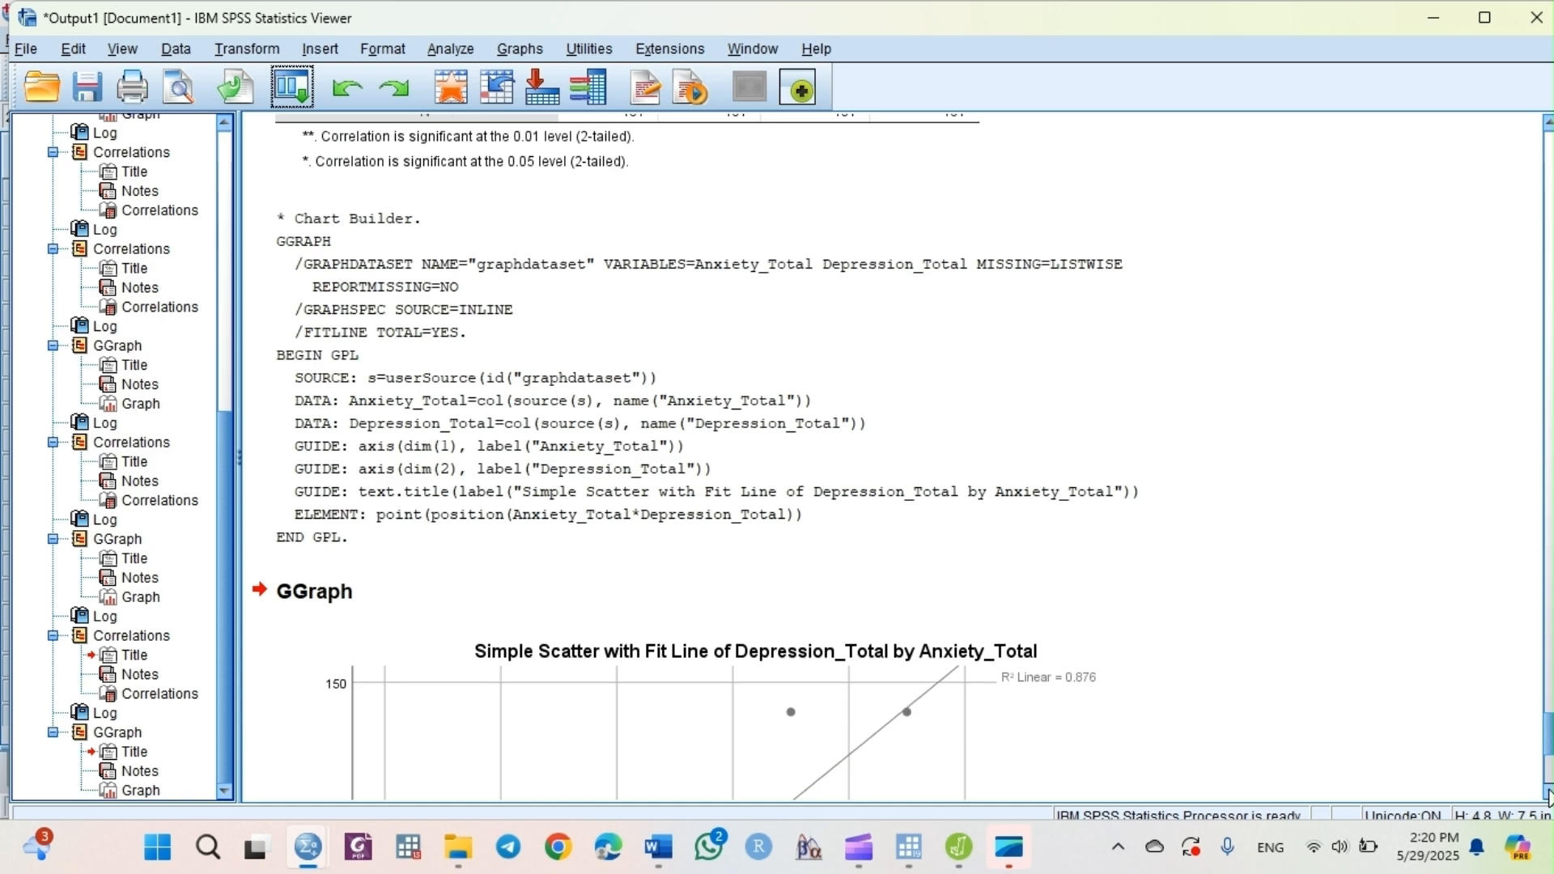
{"action": "left_click", "coordinate": [1547, 793]}
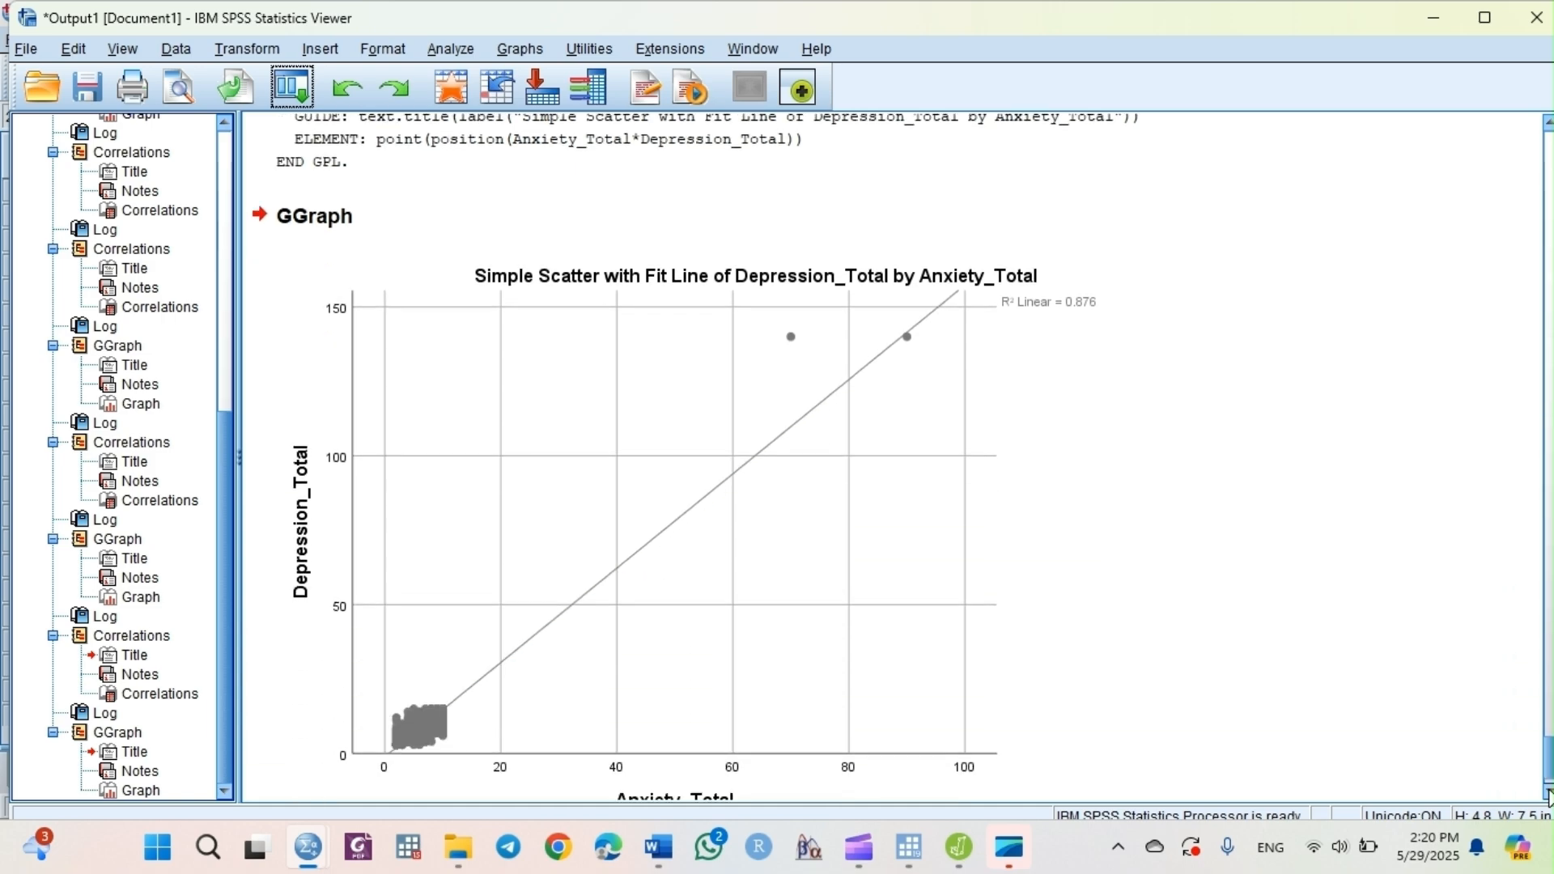
{"action": "left_click", "coordinate": [996, 616]}
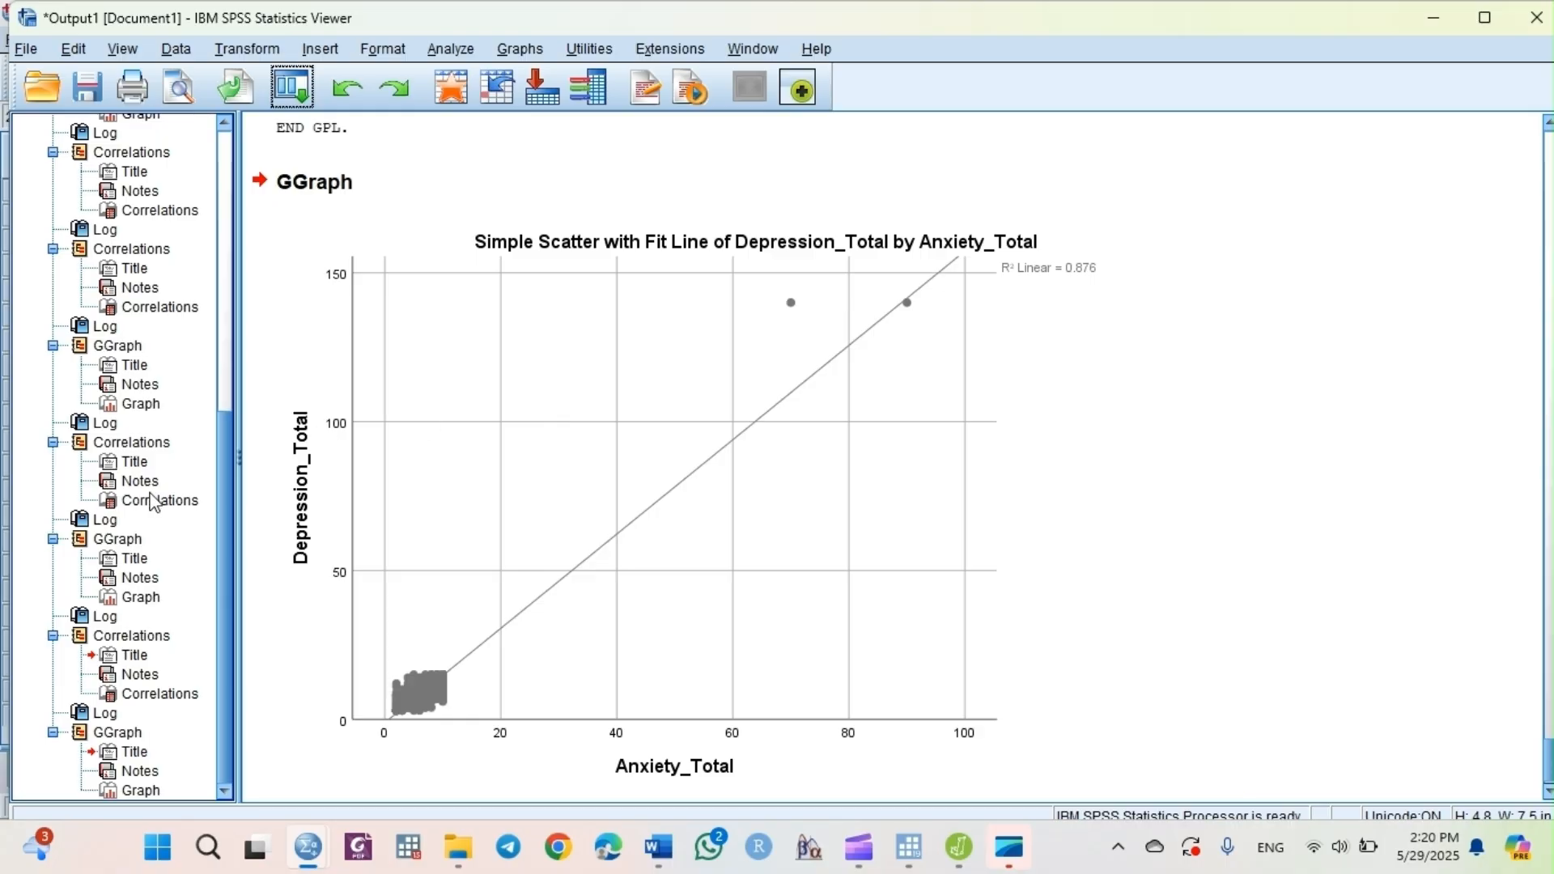
Step: Examine the earlier scatterplot made without outliers for comparison, and return to the case data in the data editor
{"action": "left_click", "coordinate": [151, 405]}
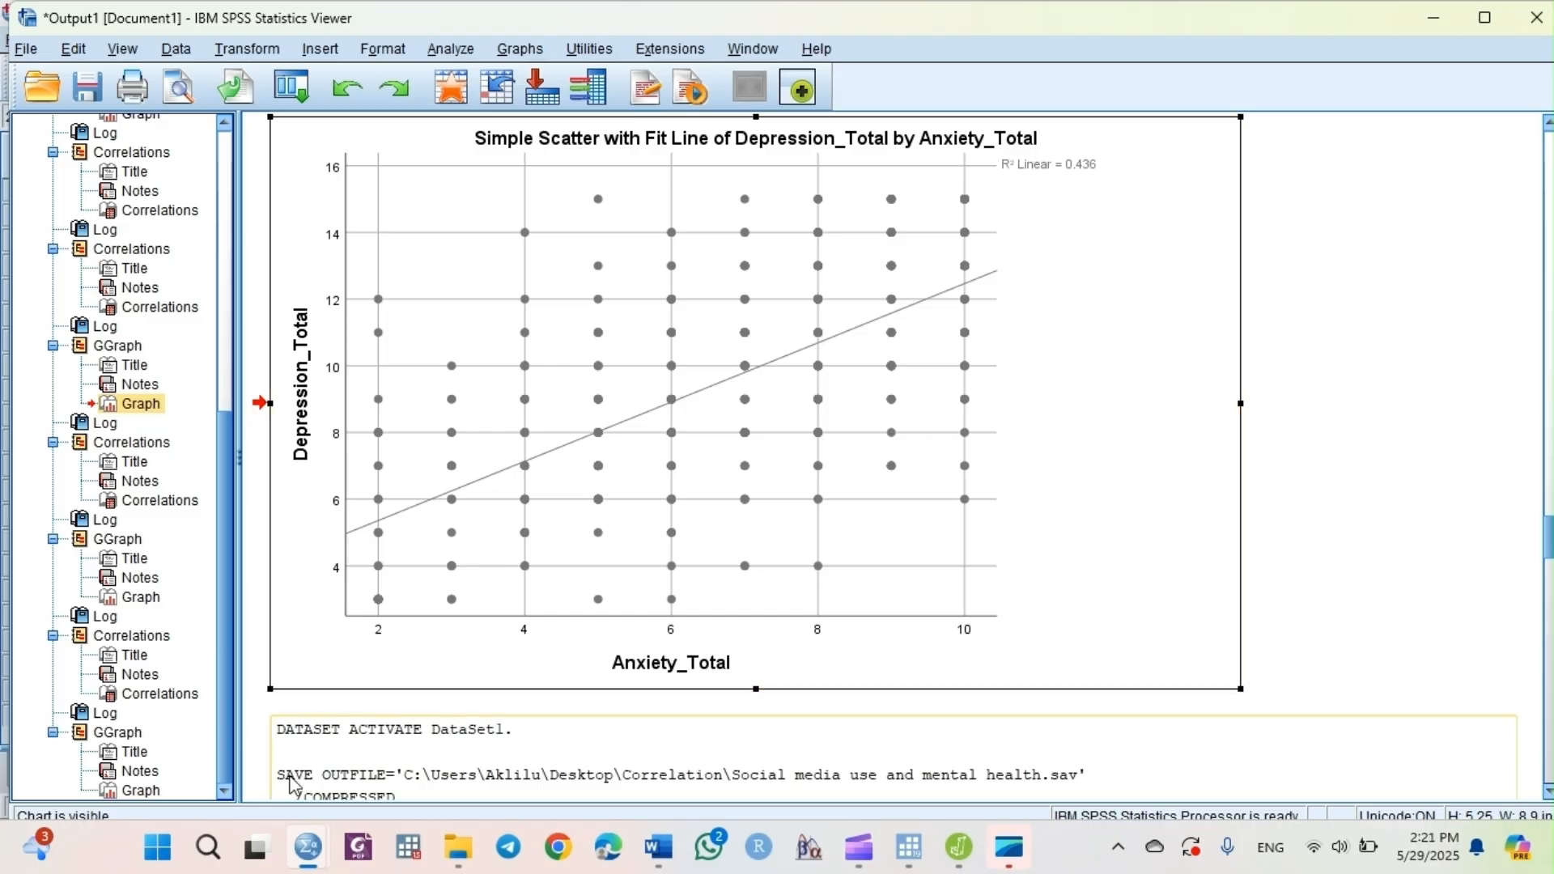
{"action": "mouse_move", "coordinate": [308, 856]}
{"action": "left_click", "coordinate": [414, 748]}
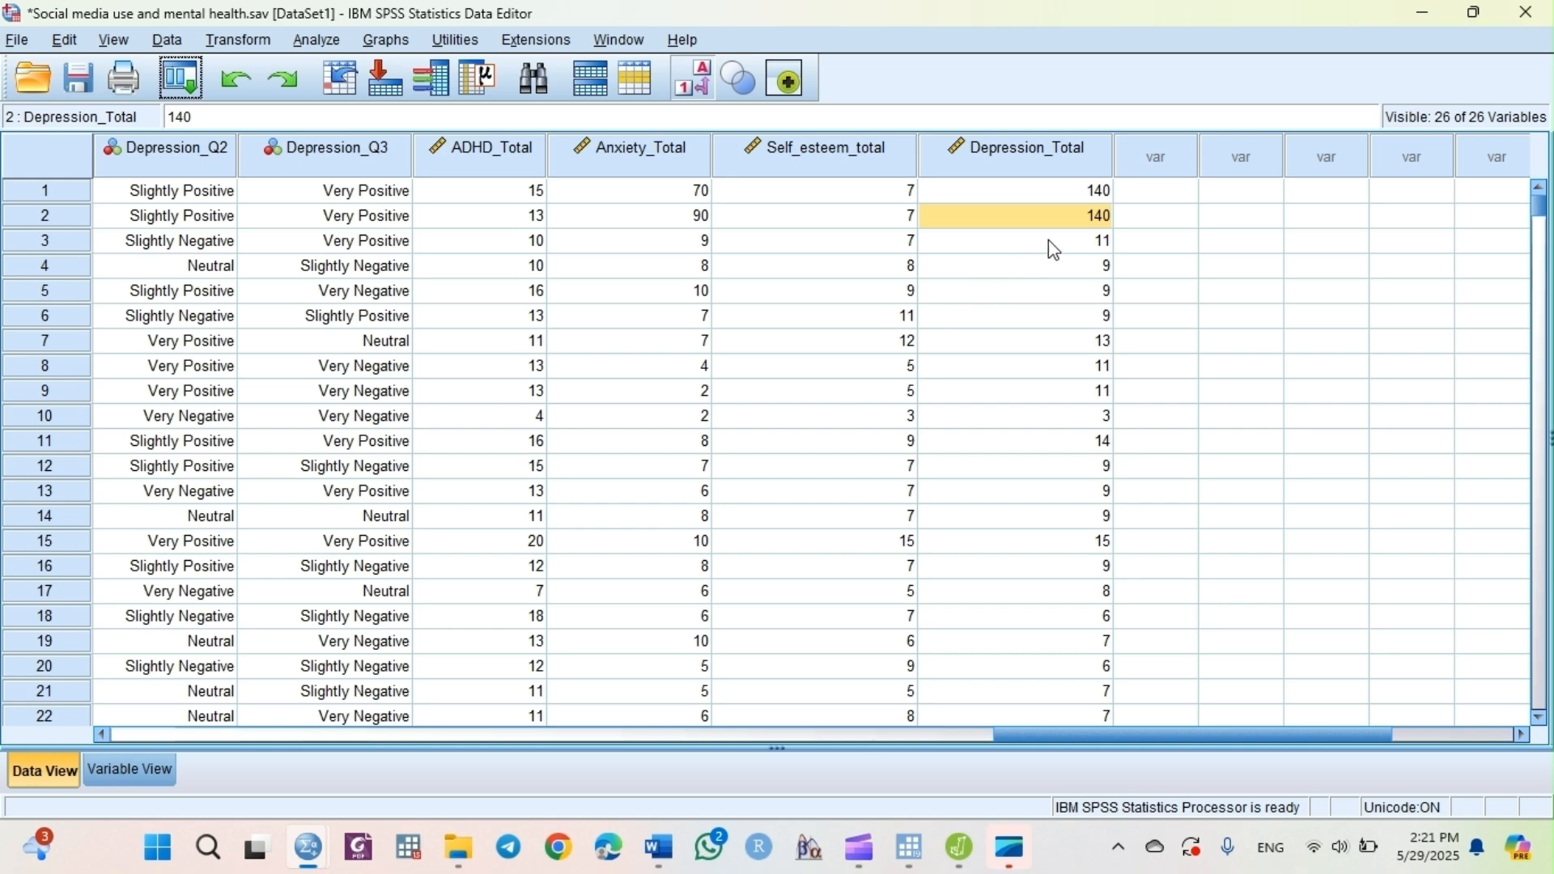
Step: Set Depression_Total to 14 for cases 1 and 2
{"action": "left_click", "coordinate": [1101, 191]}
{"action": "type", "text": "14"}
{"action": "left_click", "coordinate": [1102, 217]}
{"action": "type", "text": "1"}
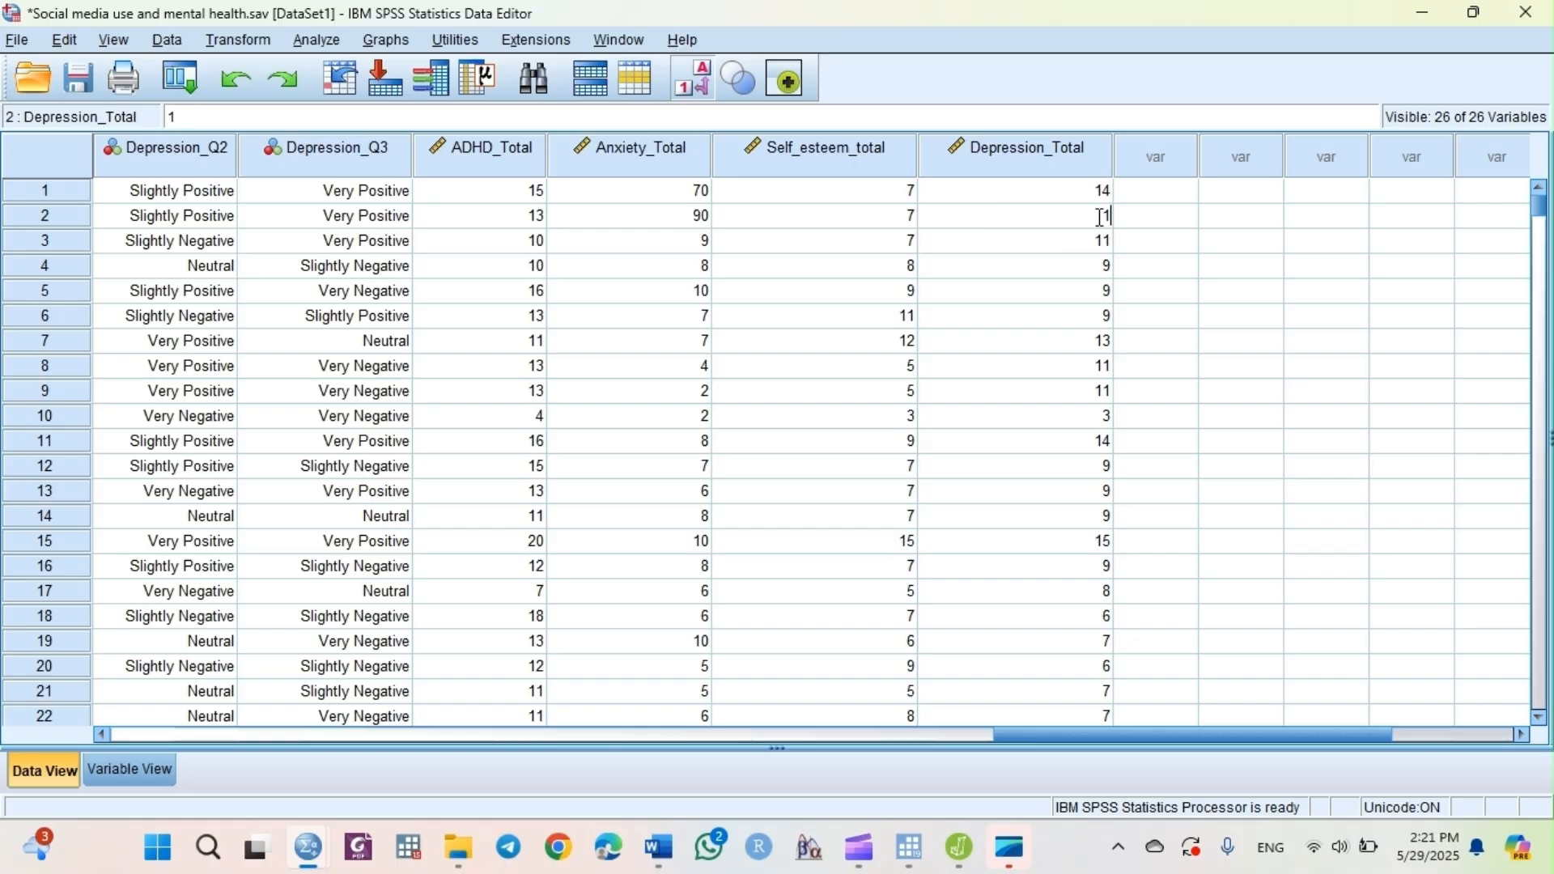
{"action": "type", "text": "4"}
Step: Set Anxiety_Total to 7 for case 1 and 9 for case 2, and save the dataset
{"action": "left_click", "coordinate": [697, 198]}
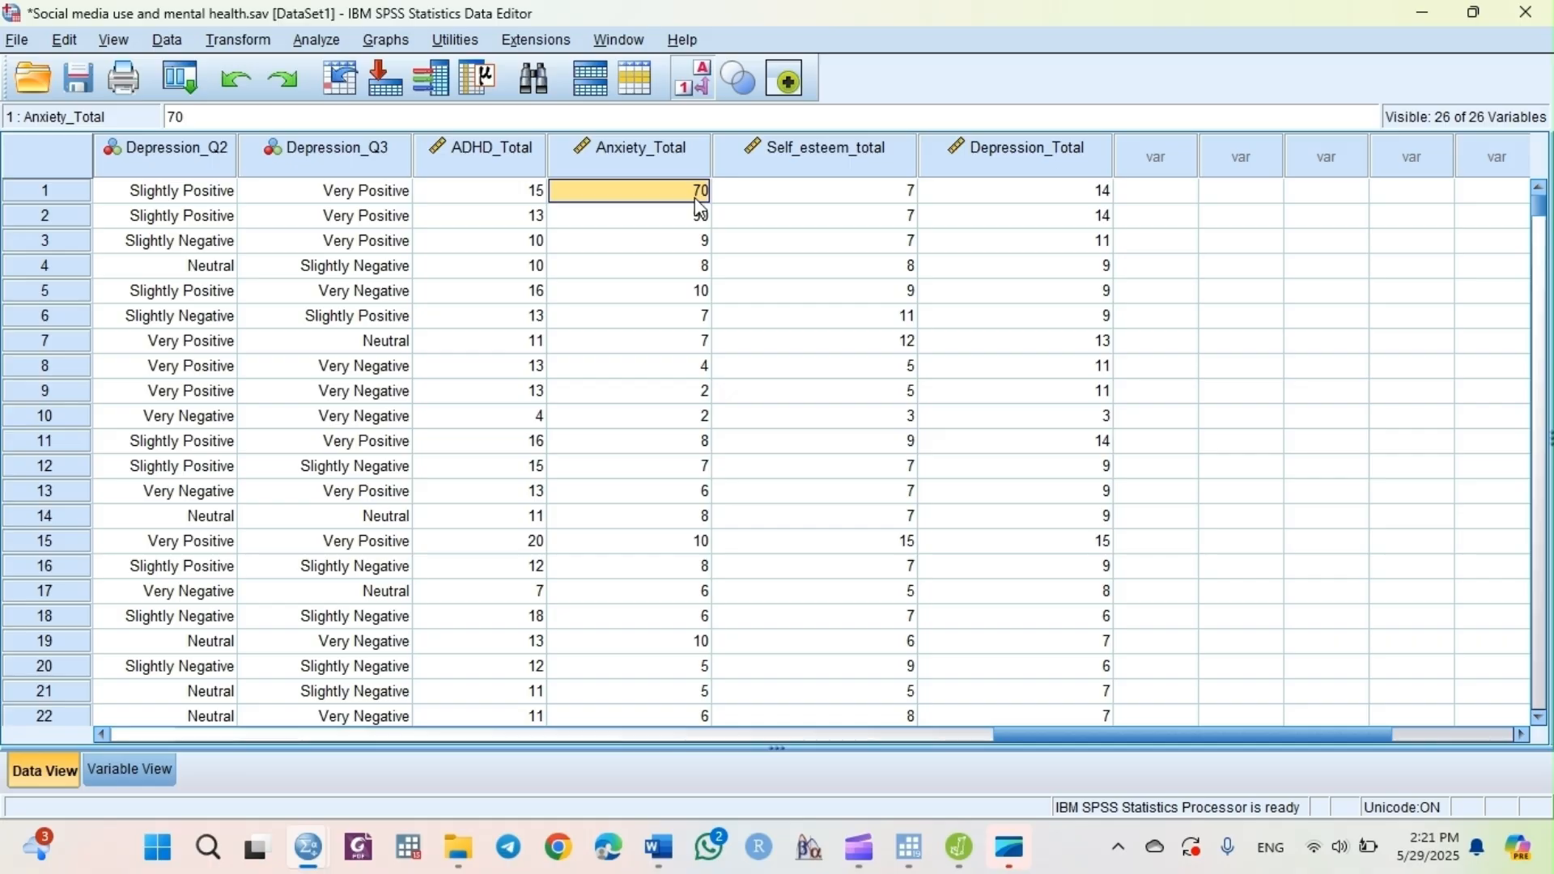
{"action": "type", "text": "7"}
{"action": "left_click", "coordinate": [698, 214]}
{"action": "type", "text": "9"}
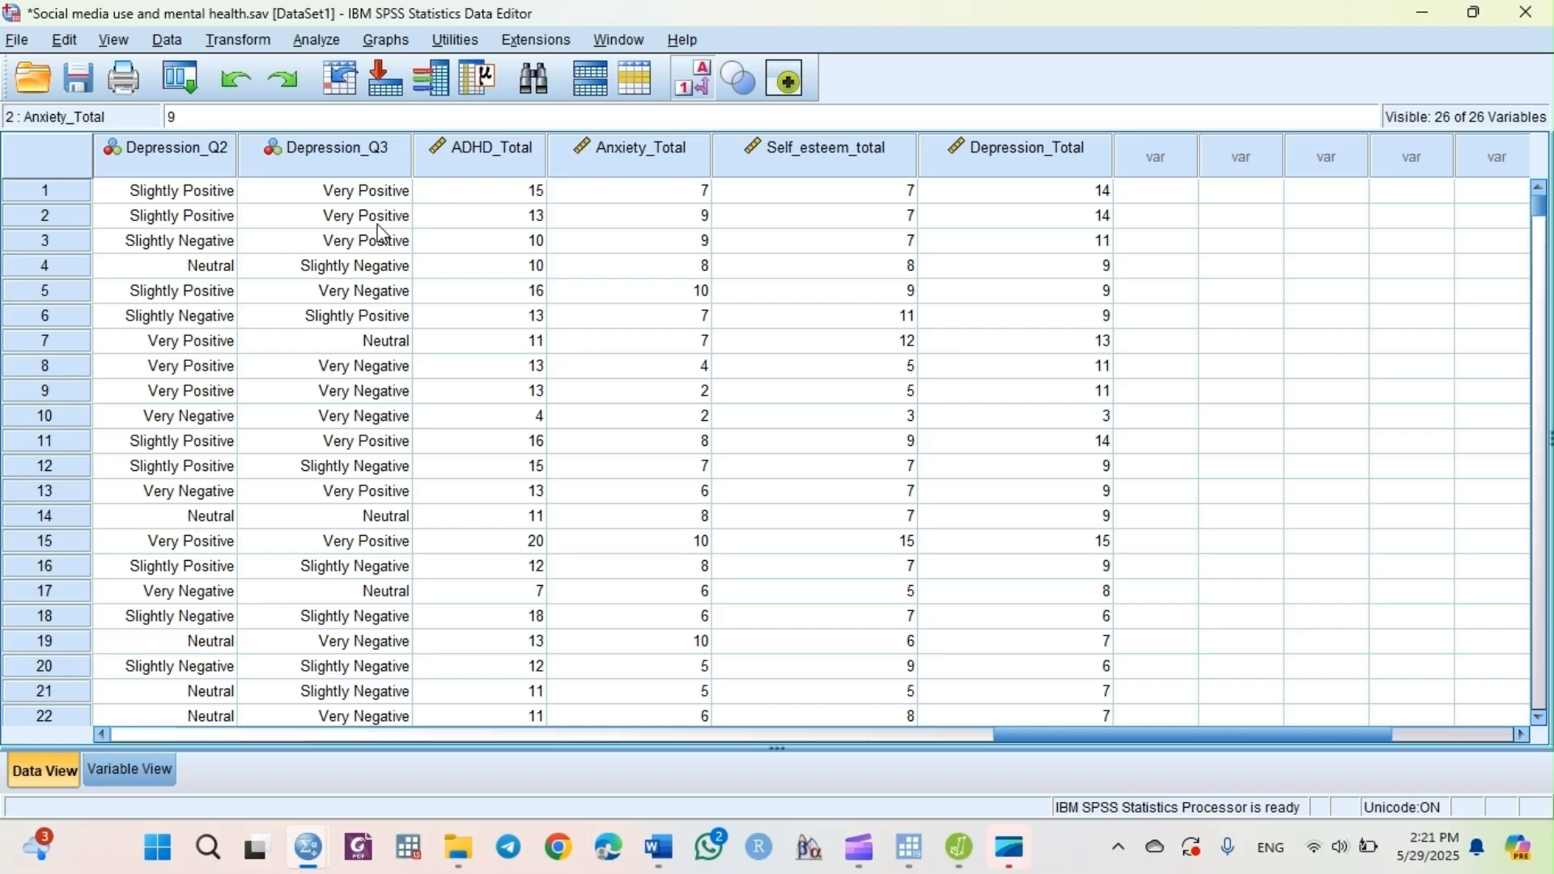
{"action": "left_click", "coordinate": [77, 79]}
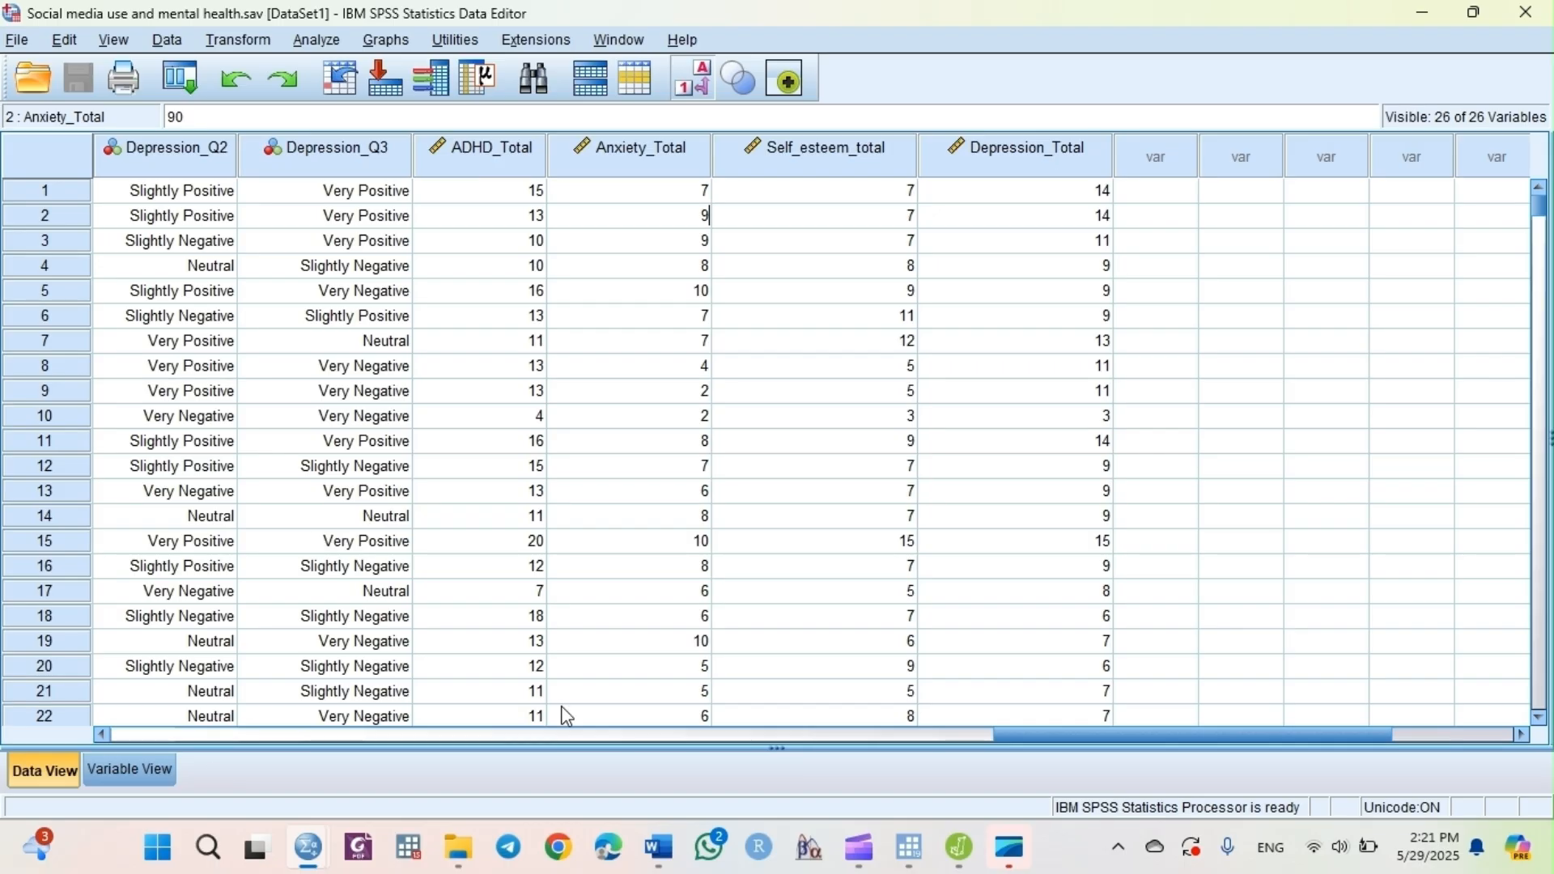
Step: Switch to the Results document in Word and append "(1)" to the Anxiety row label in Table 1
{"action": "mouse_move", "coordinate": [655, 823]}
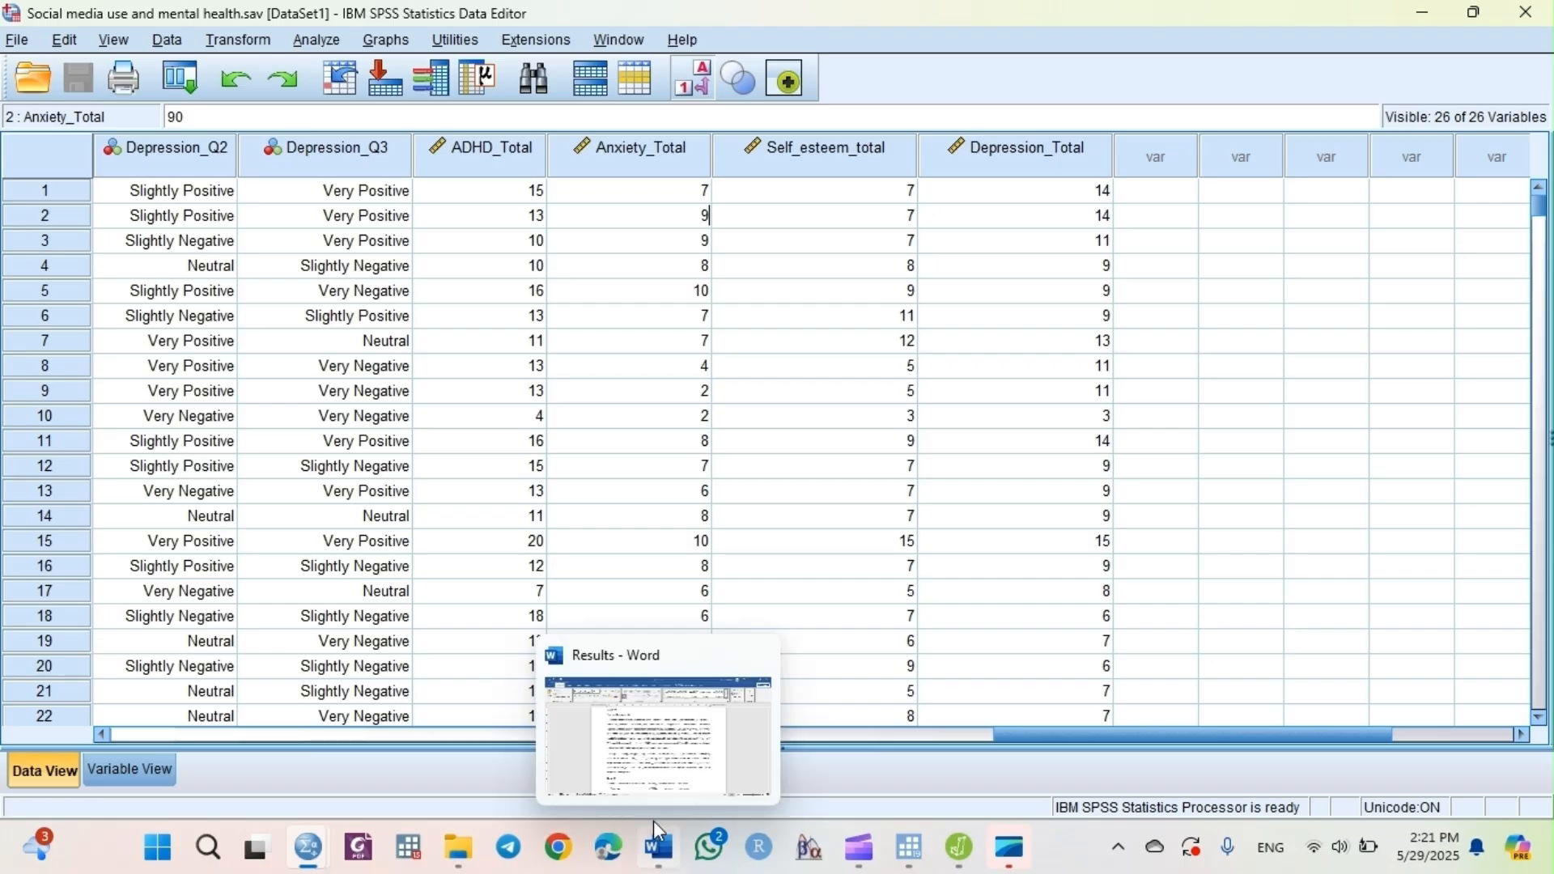
{"action": "left_click", "coordinate": [652, 817]}
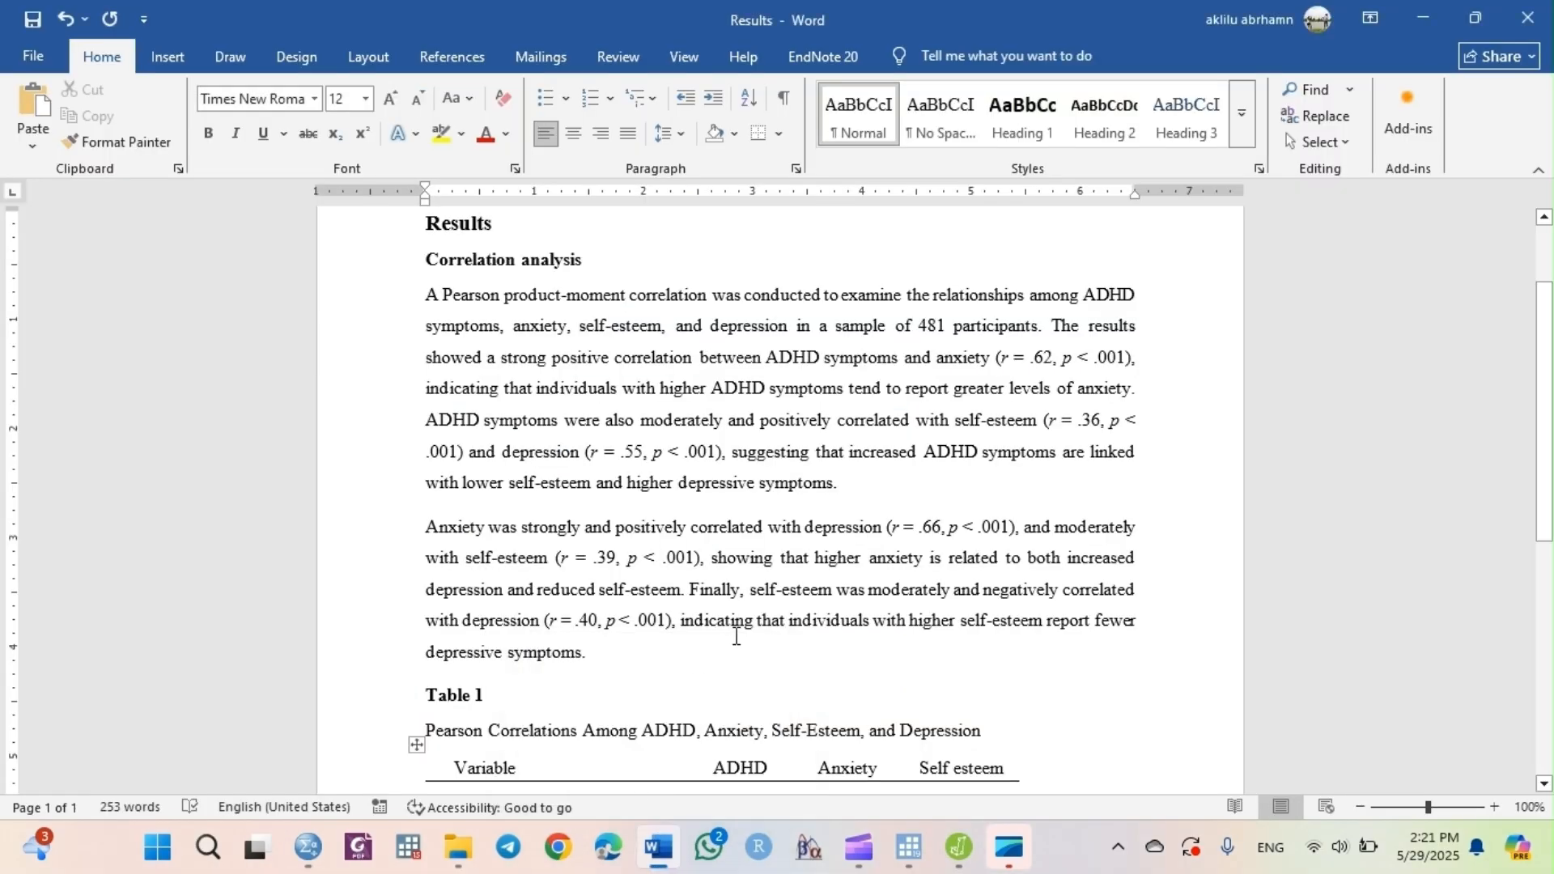
{"action": "left_click", "coordinate": [778, 630]}
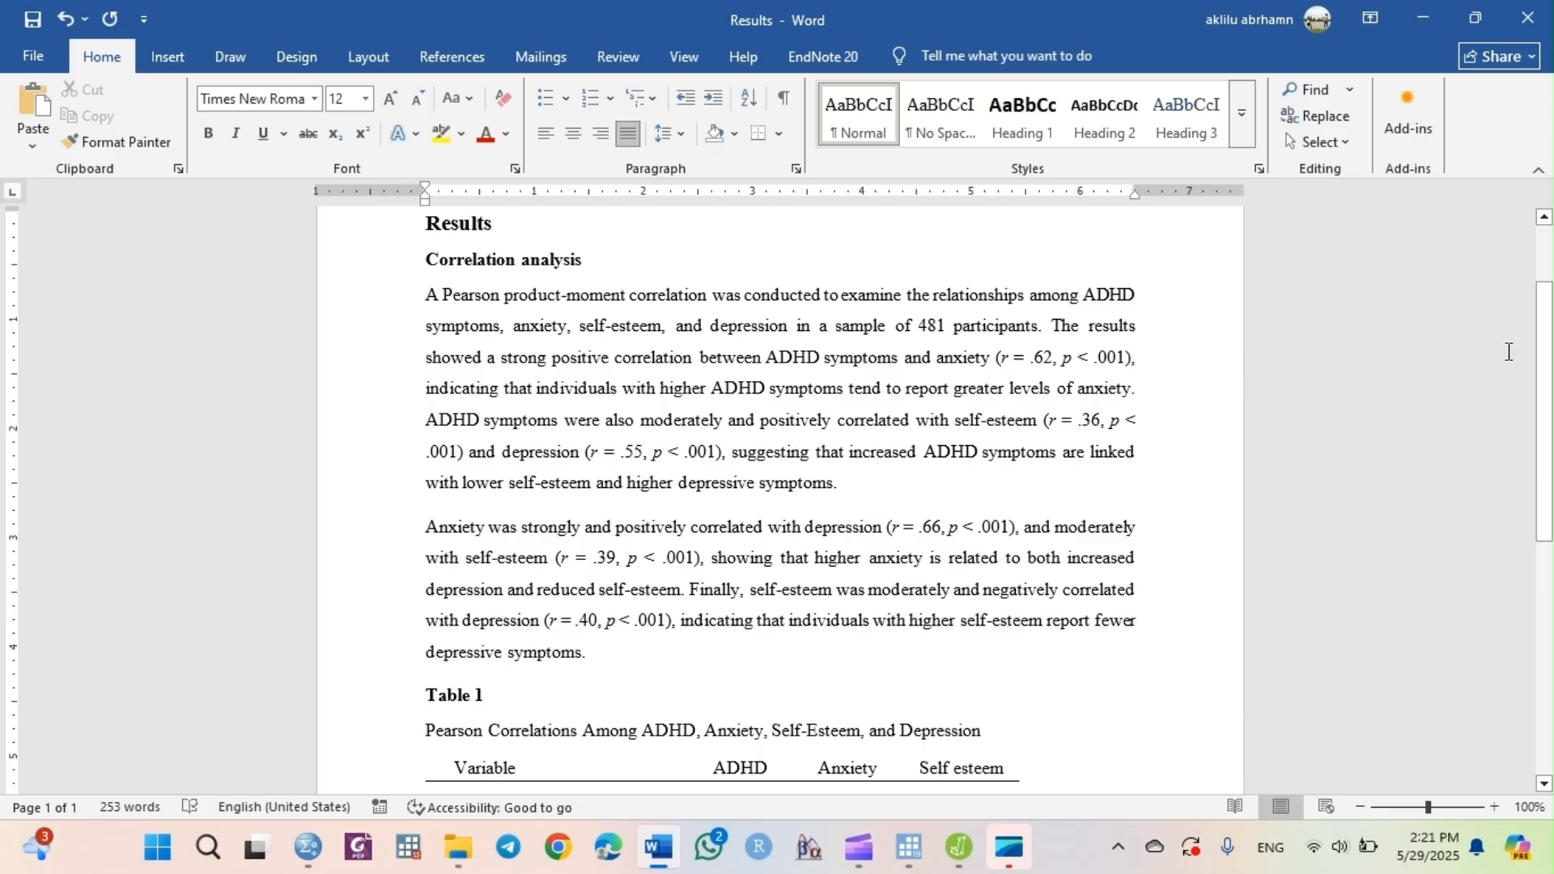
{"action": "left_click_drag", "start_coordinate": [1547, 356], "coordinate": [1549, 542]}
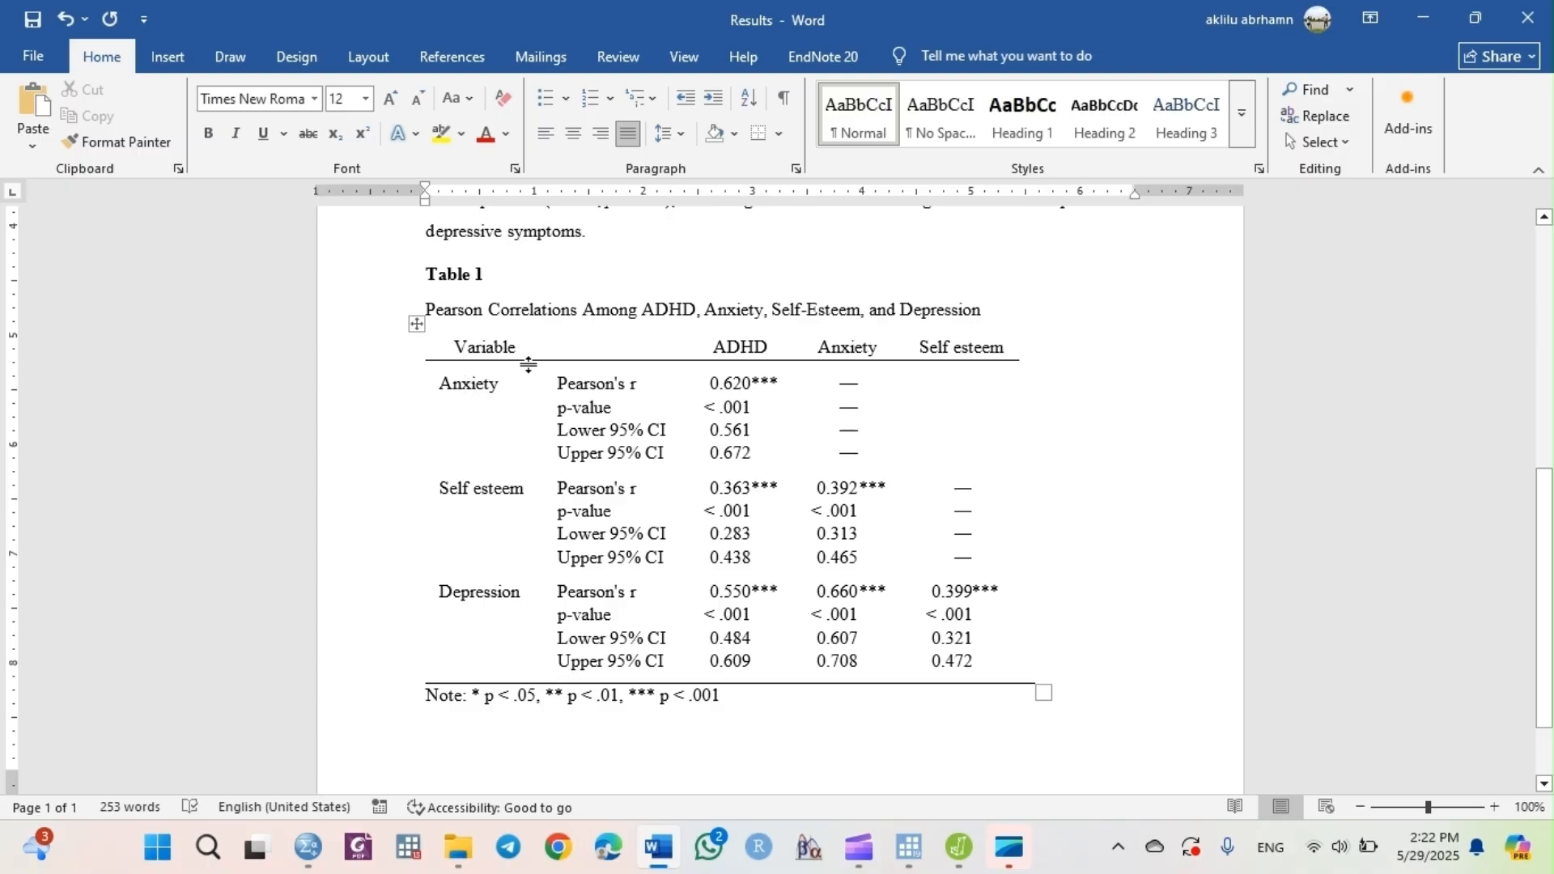
{"action": "left_click", "coordinate": [505, 382]}
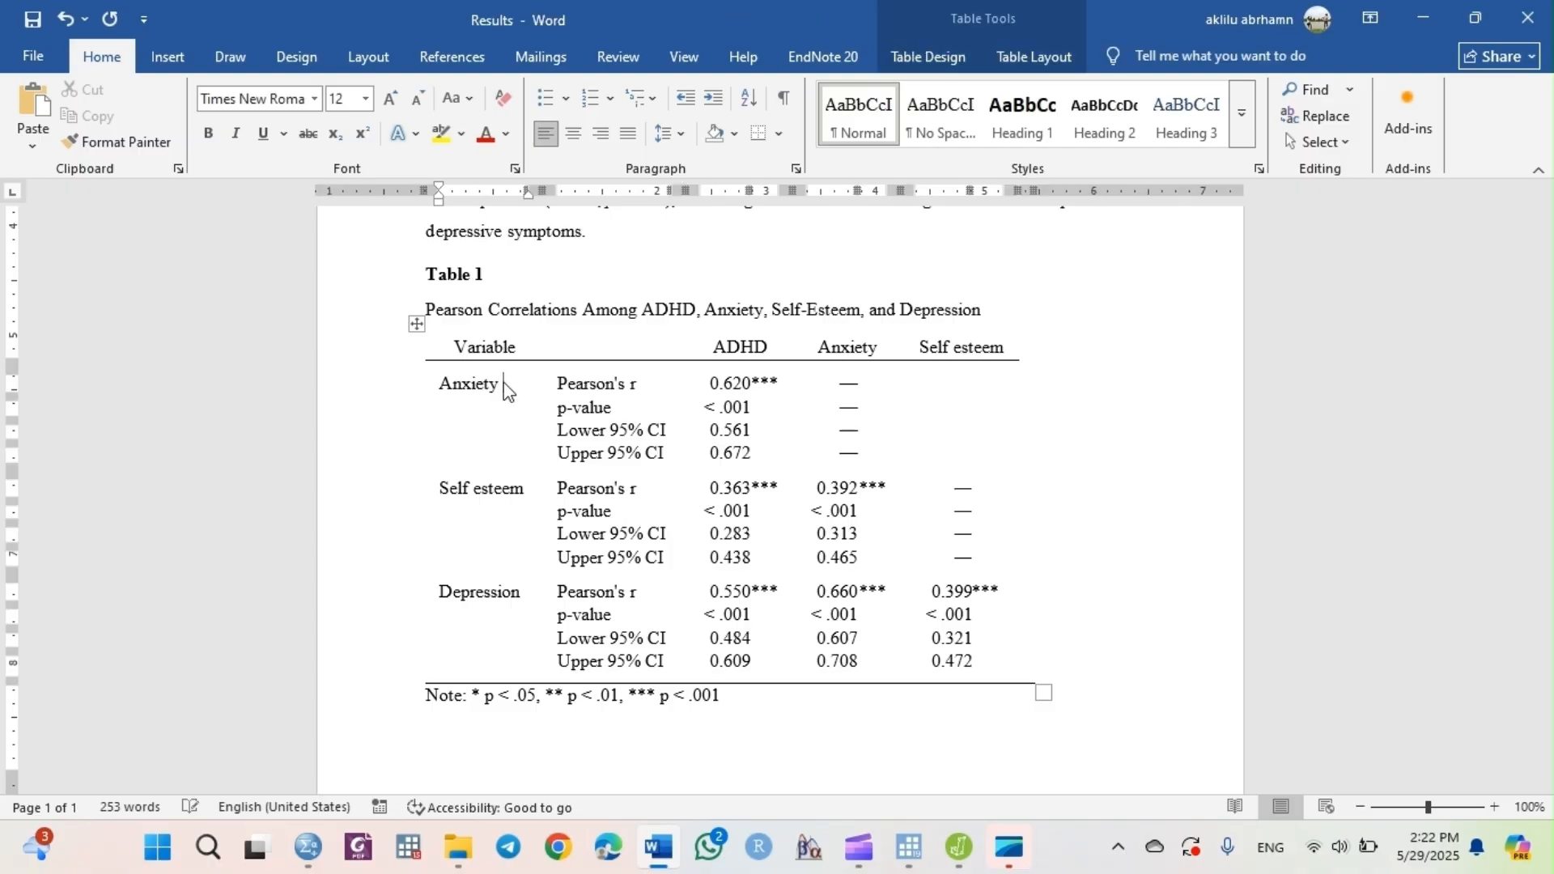
{"action": "type", "text": "(D"}
{"action": "type", "text": "1"}
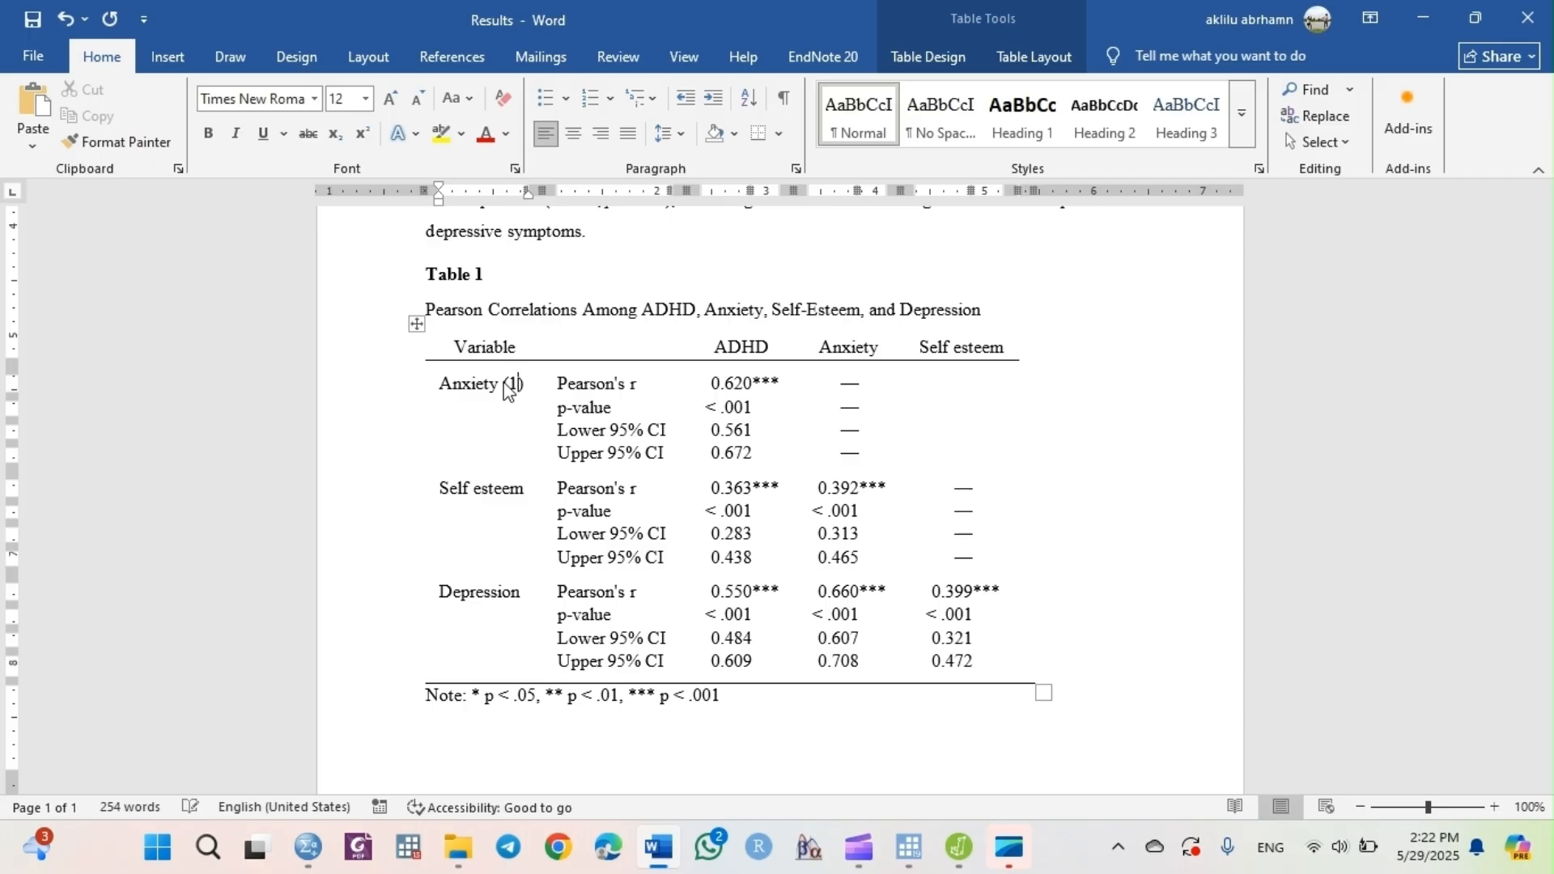
{"action": "double_click", "coordinate": [865, 348]}
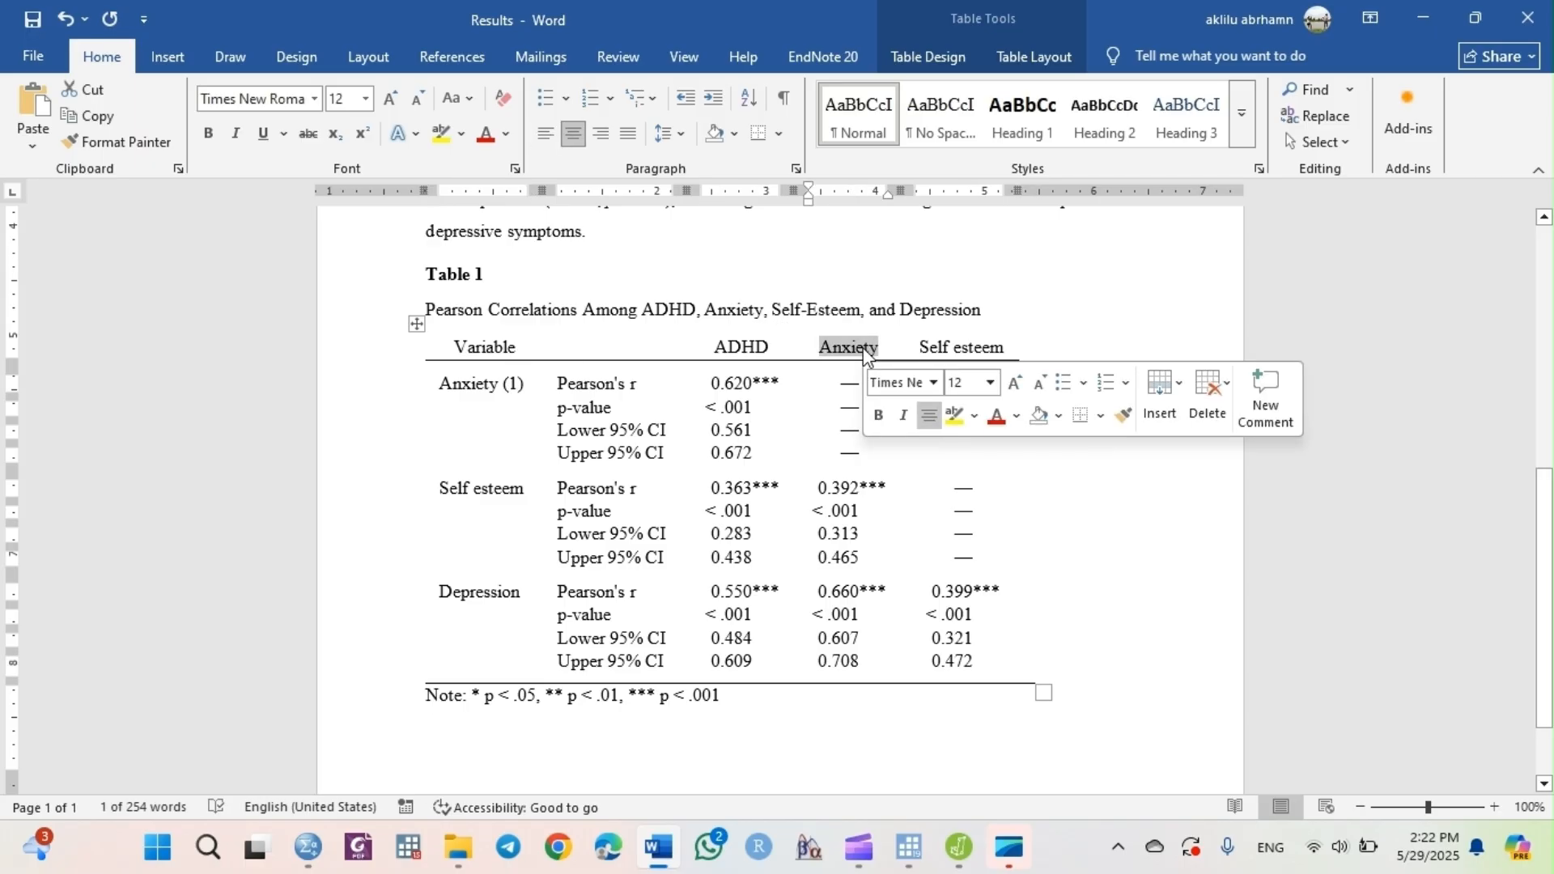
{"action": "left_click", "coordinate": [521, 383]}
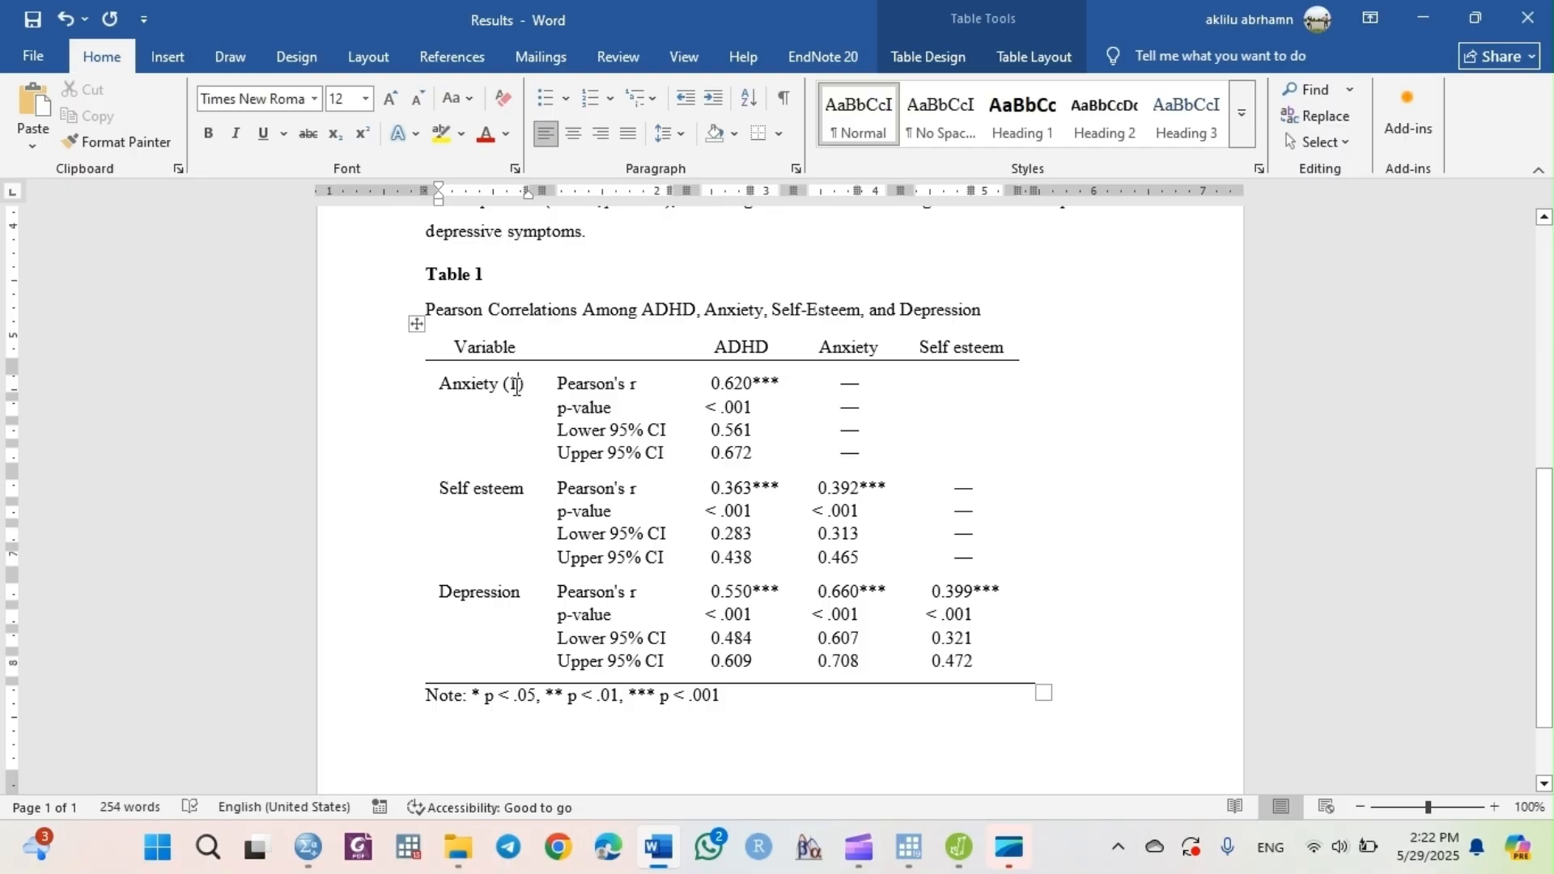
Step: Examine the Correlations table above the earlier scatterplot in the SPSS output for comparison, and return to the Word results document
{"action": "mouse_move", "coordinate": [321, 846]}
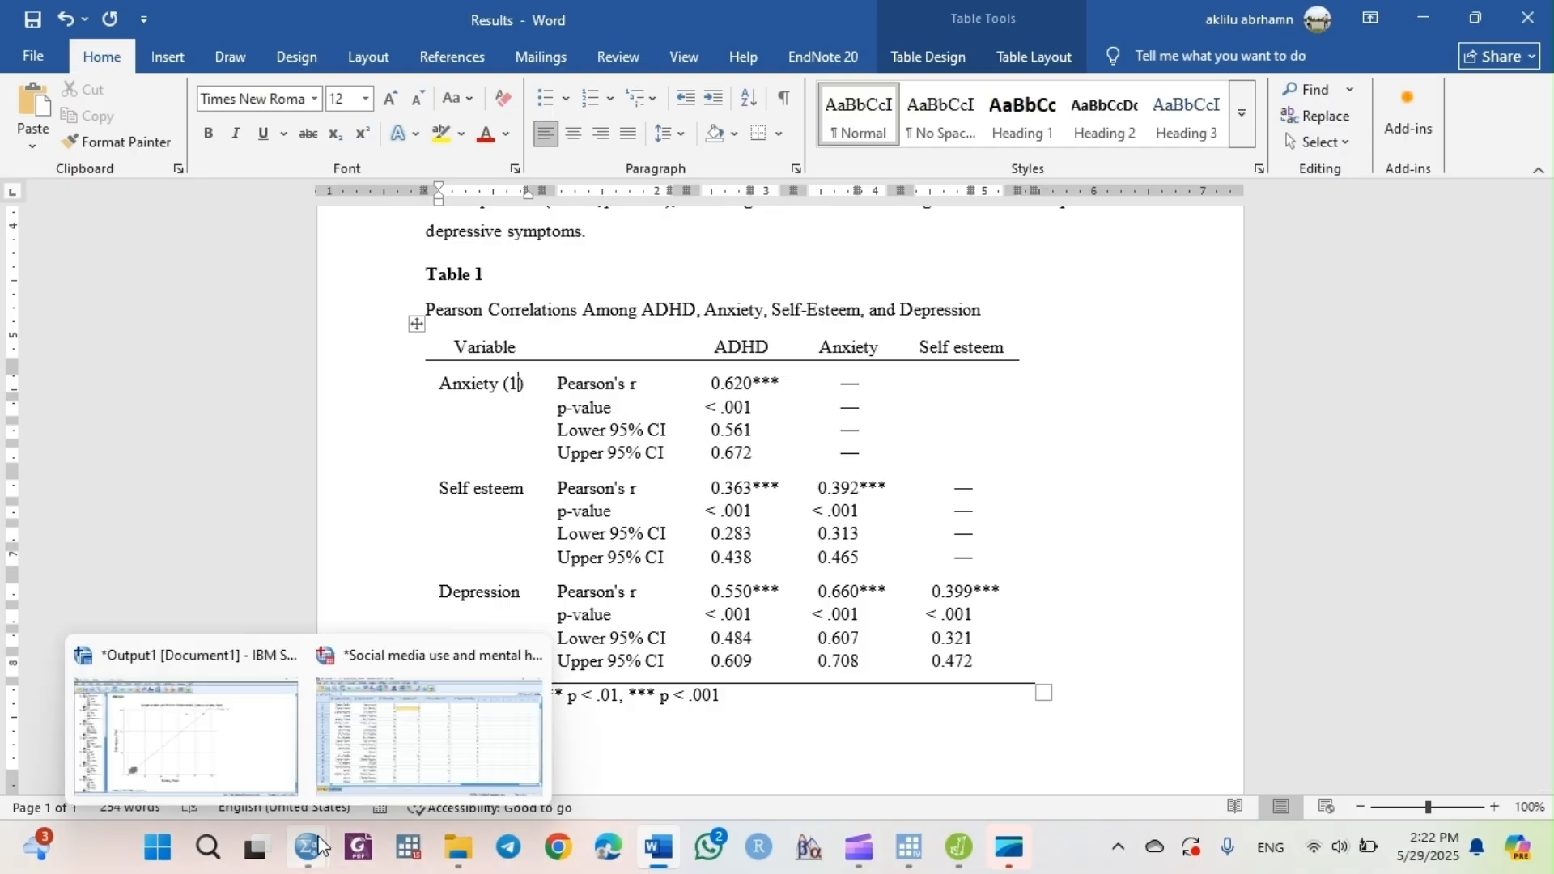
{"action": "left_click", "coordinate": [251, 769]}
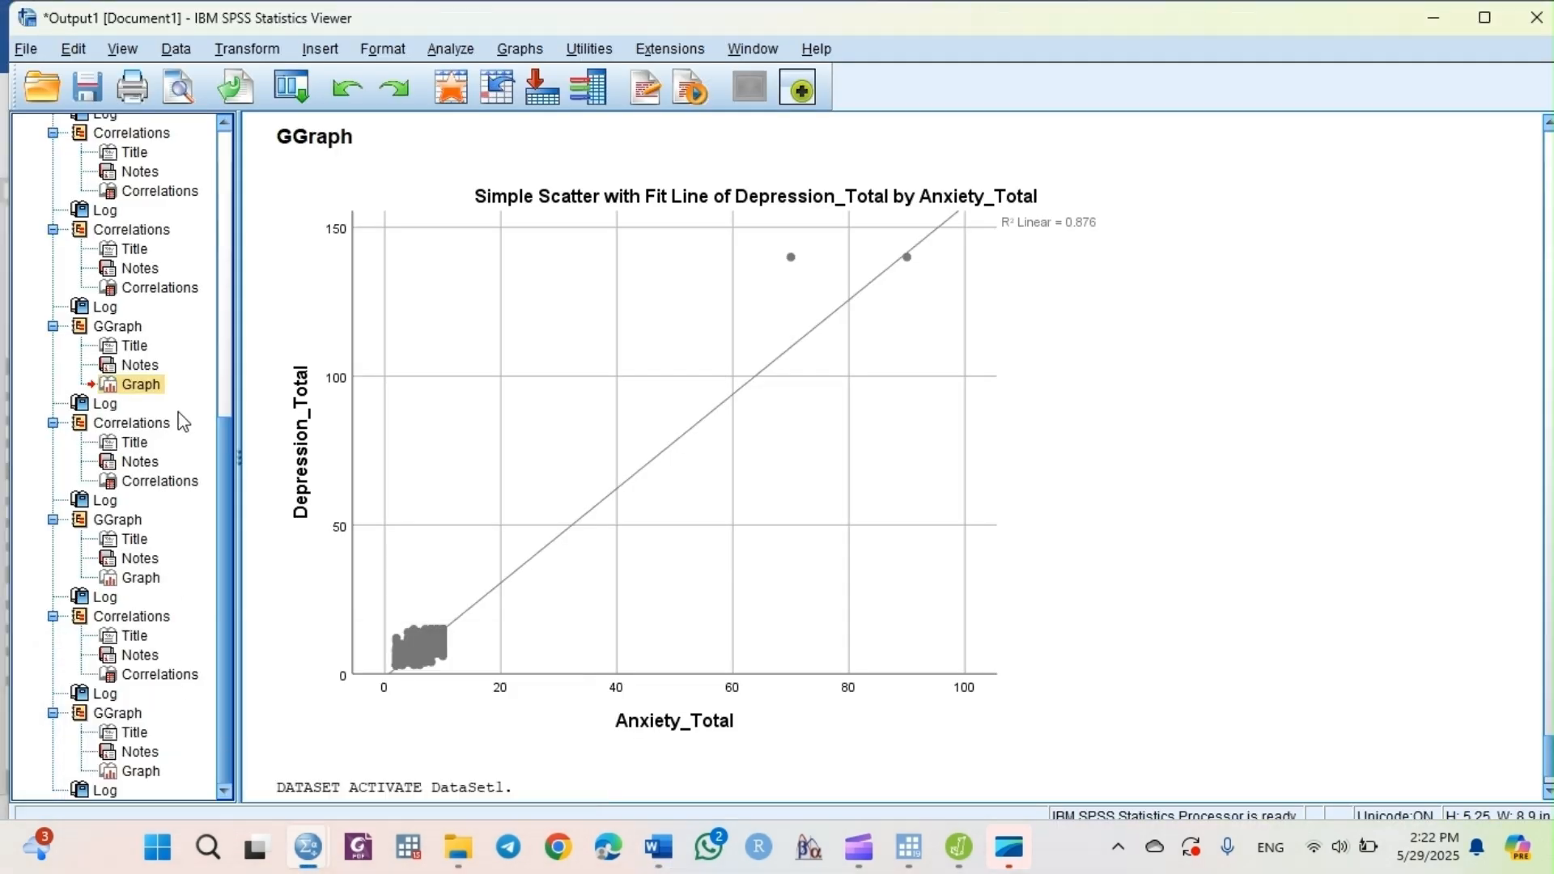
{"action": "left_click", "coordinate": [174, 482]}
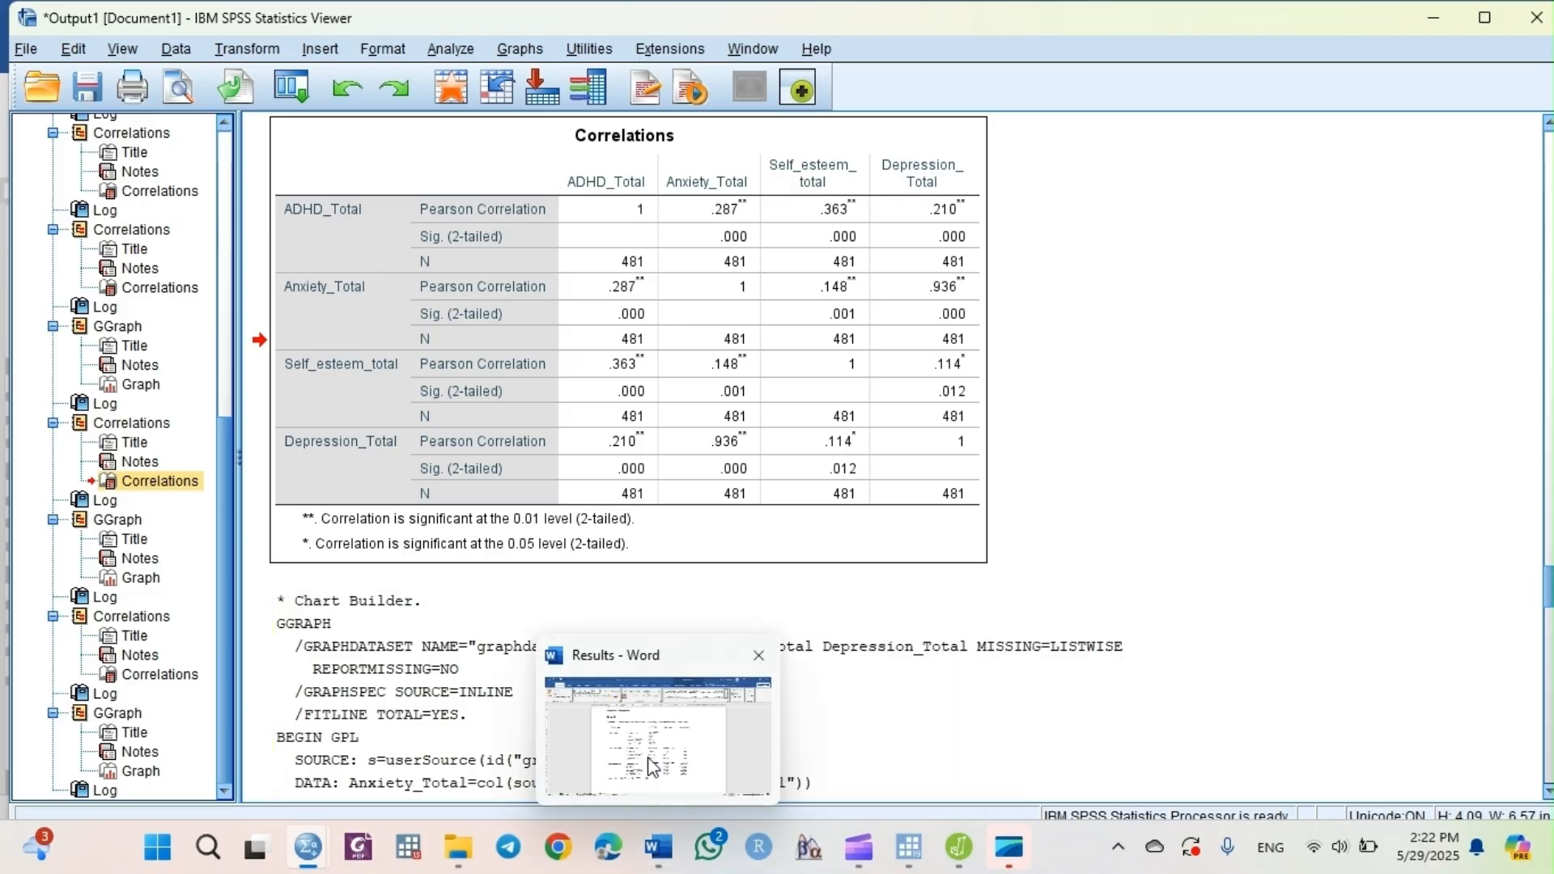
{"action": "left_click", "coordinate": [674, 847]}
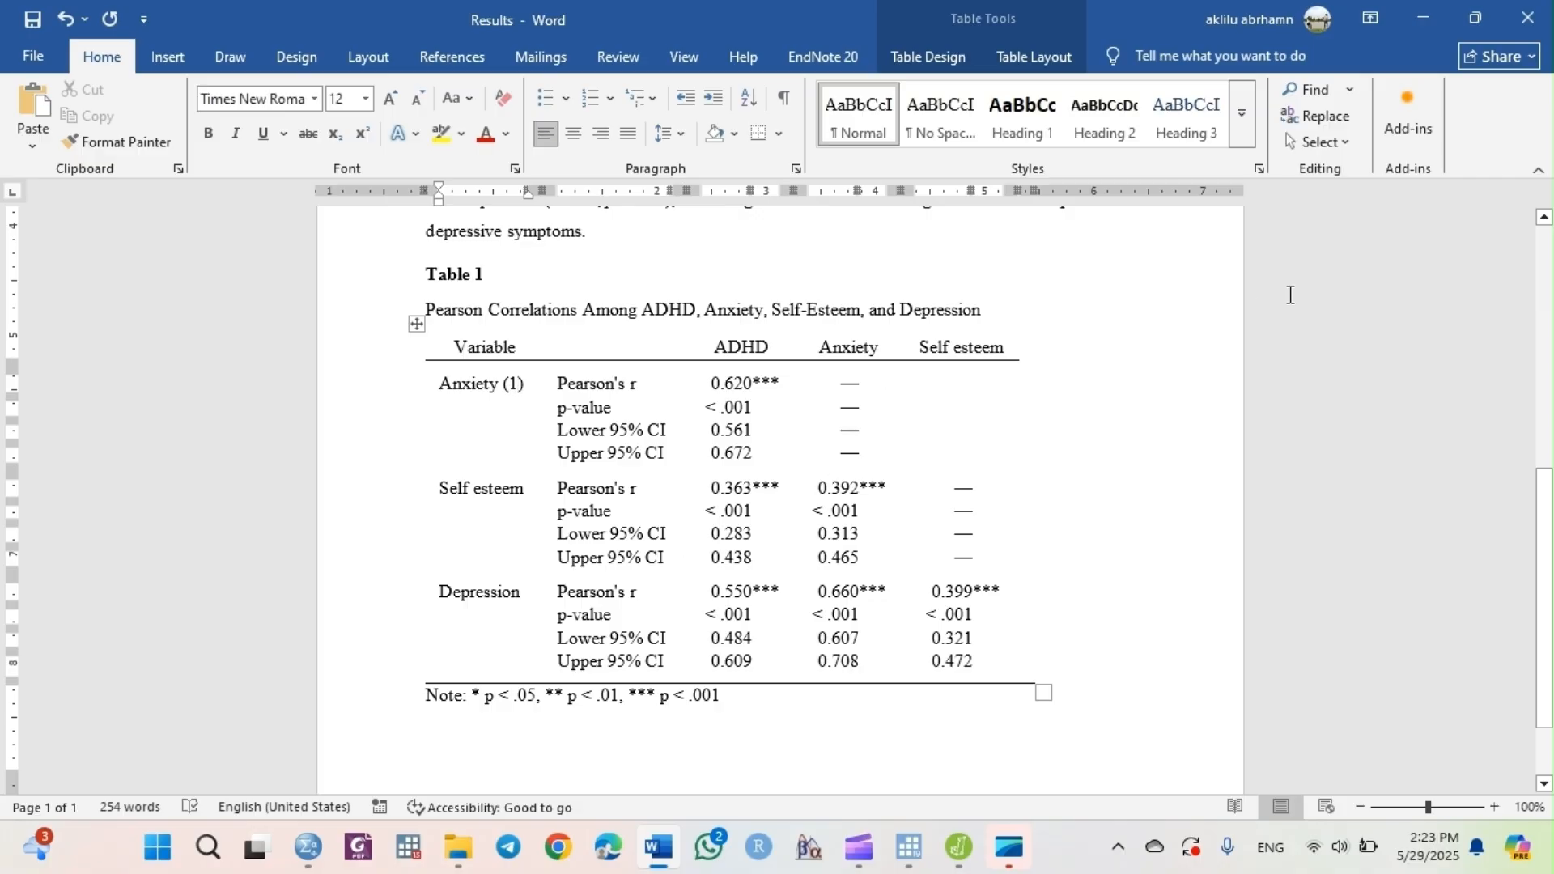
Step: Review the written correlation analysis, including the sample size and reported r and p values, against Table 1
{"action": "left_click", "coordinate": [534, 380]}
{"action": "left_click", "coordinate": [1544, 216]}
{"action": "left_click_drag", "start_coordinate": [1544, 217], "coordinate": [1544, 217]}
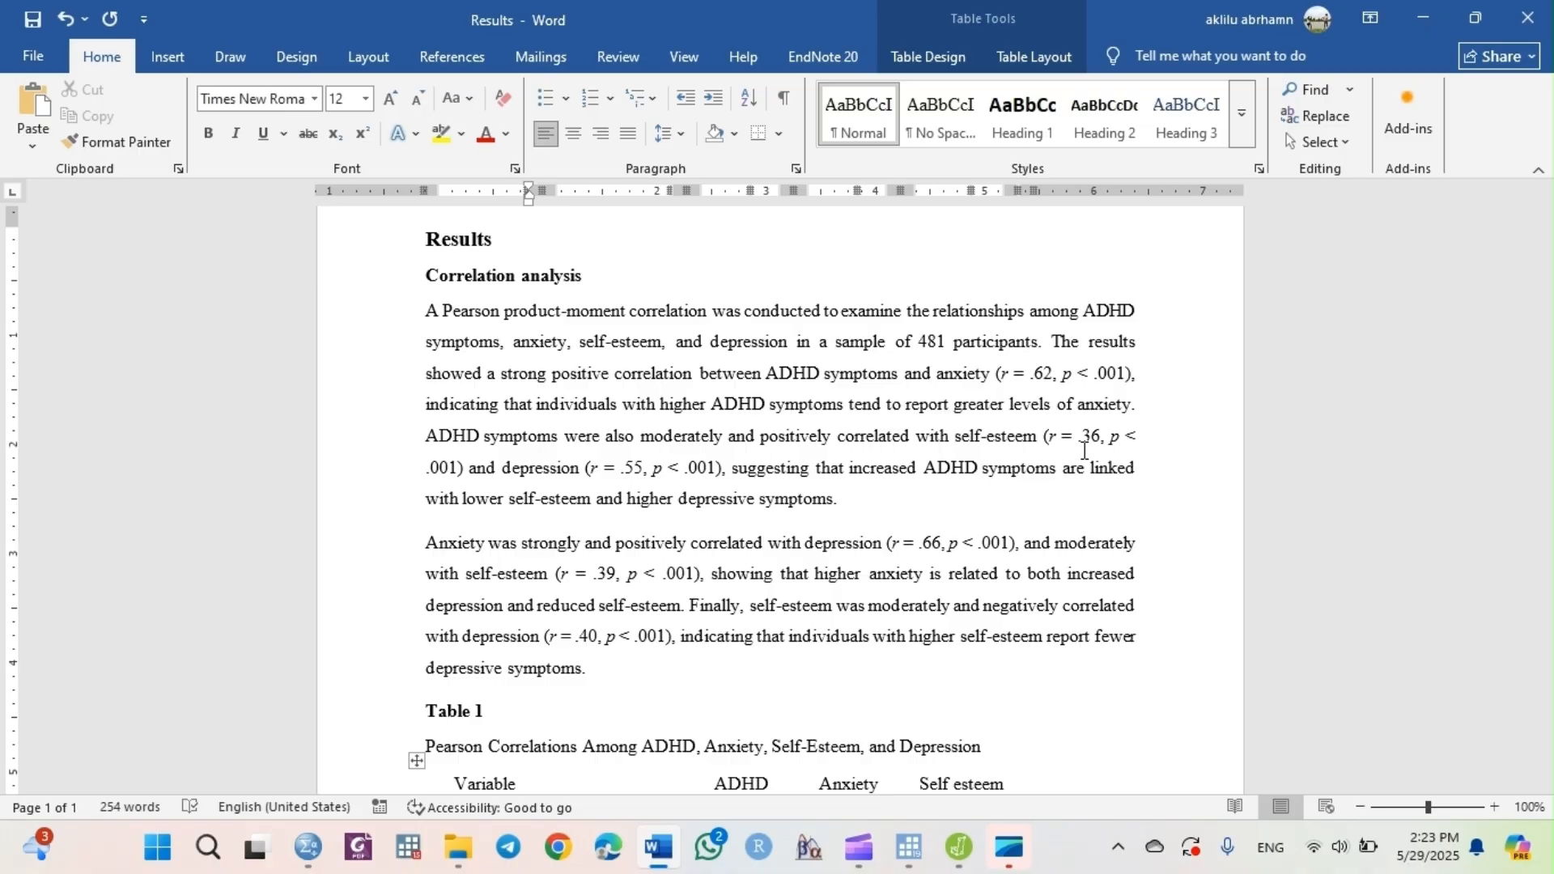
{"action": "left_click", "coordinate": [994, 491]}
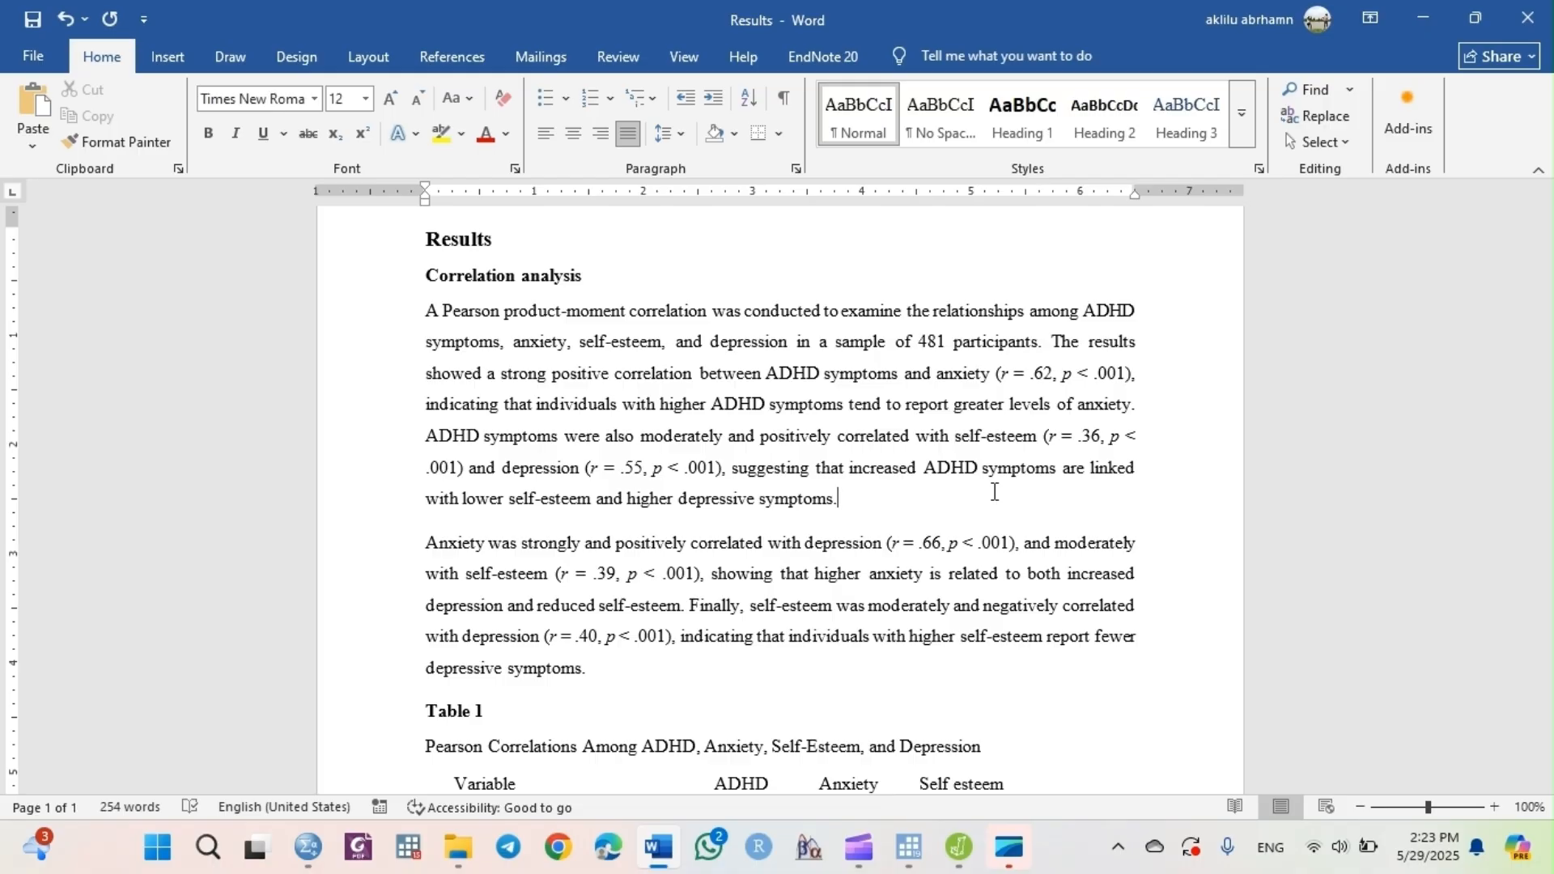
{"action": "double_click", "coordinate": [931, 341]}
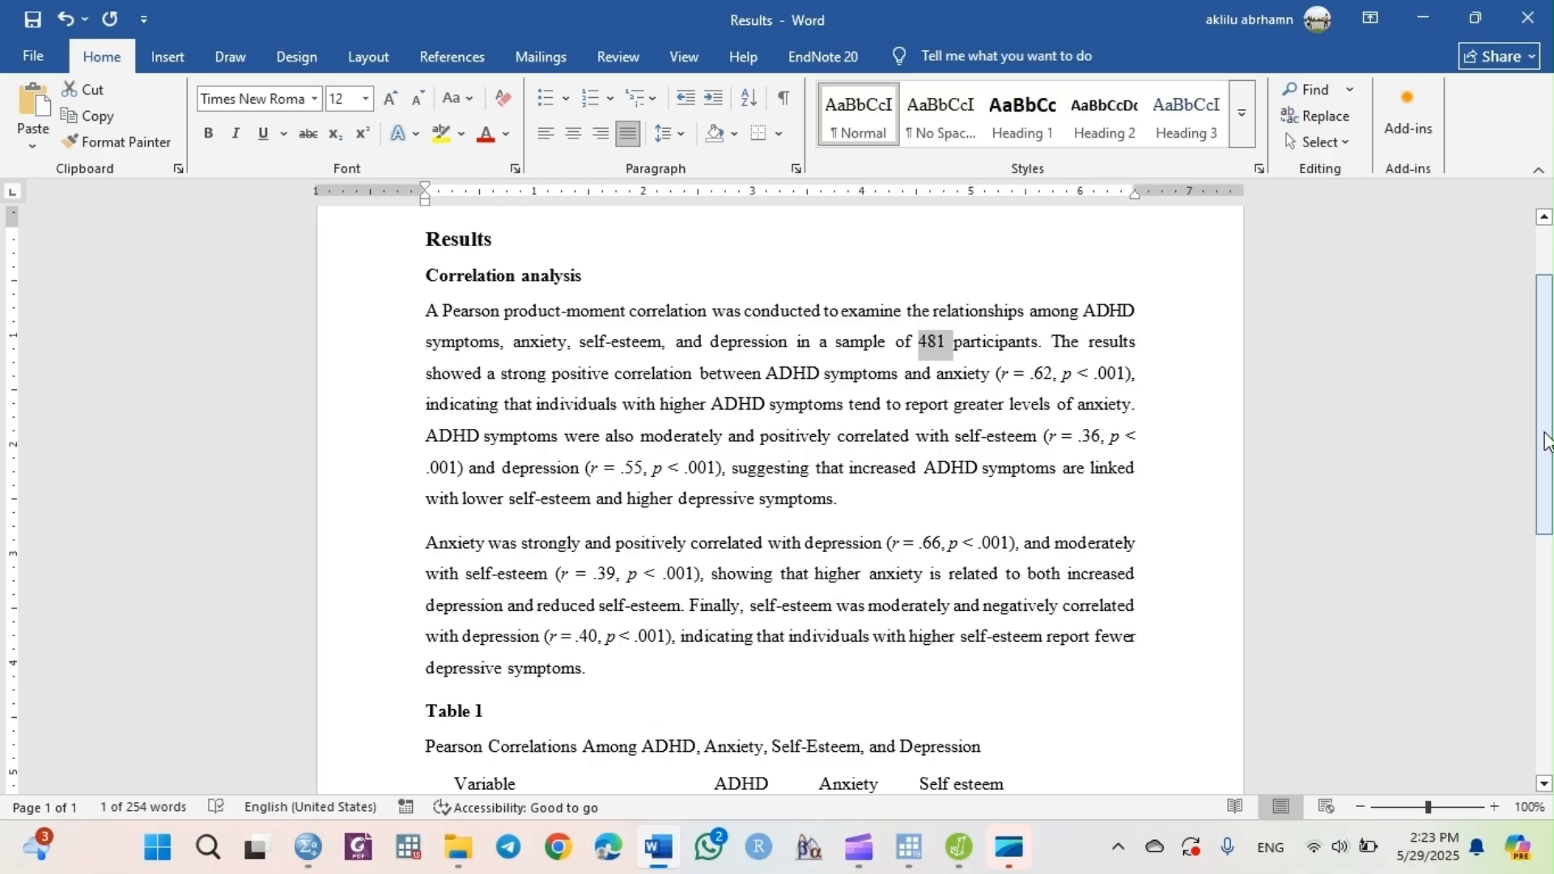
{"action": "left_click_drag", "start_coordinate": [1546, 441], "coordinate": [1546, 625]}
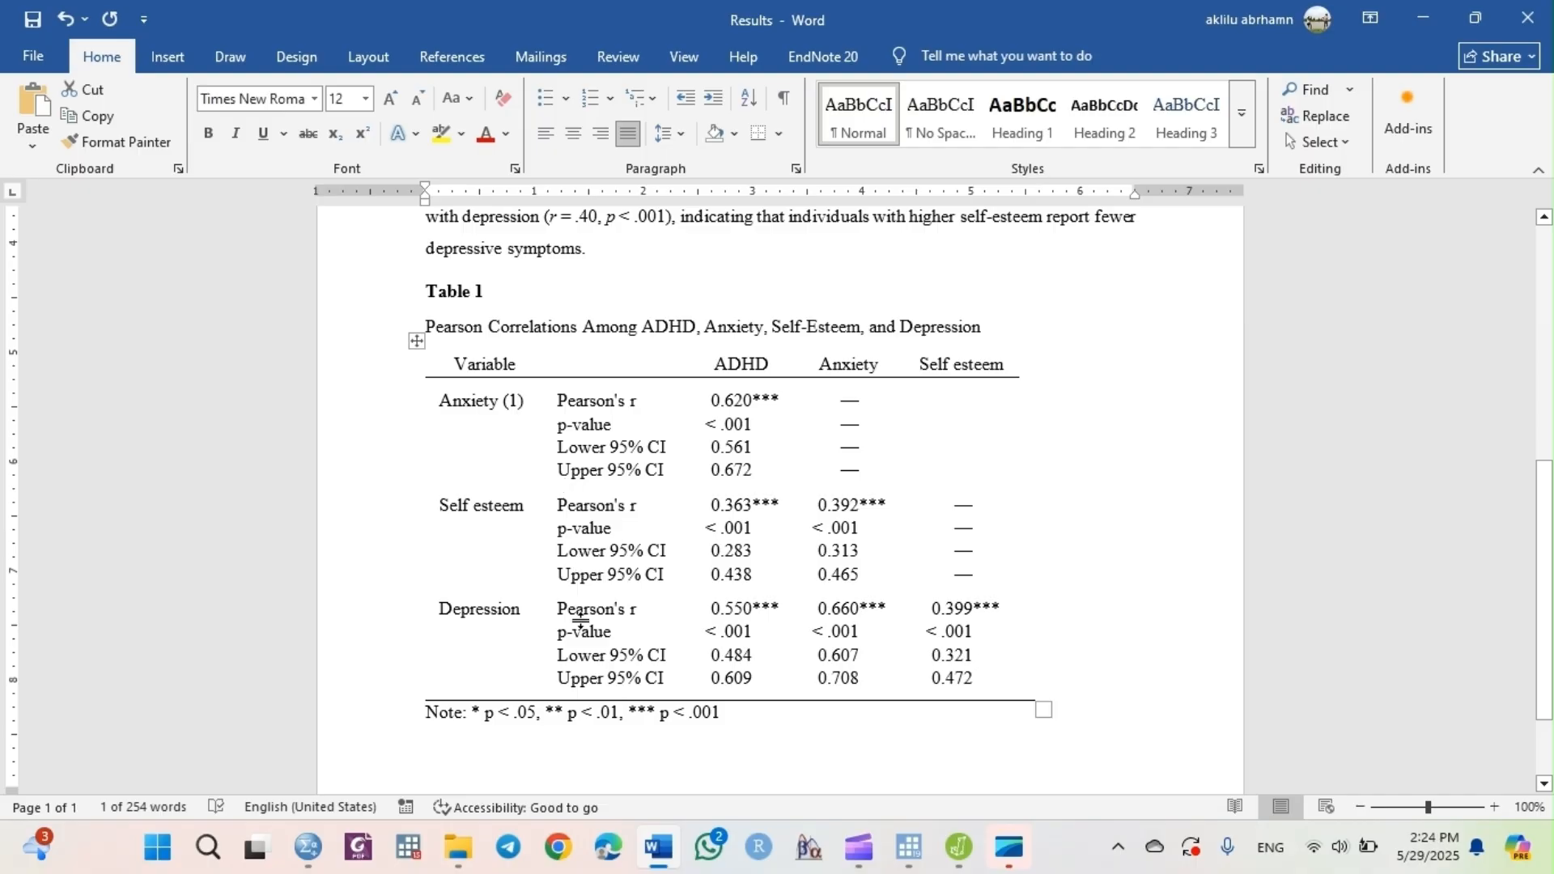
{"action": "left_click", "coordinate": [1538, 241]}
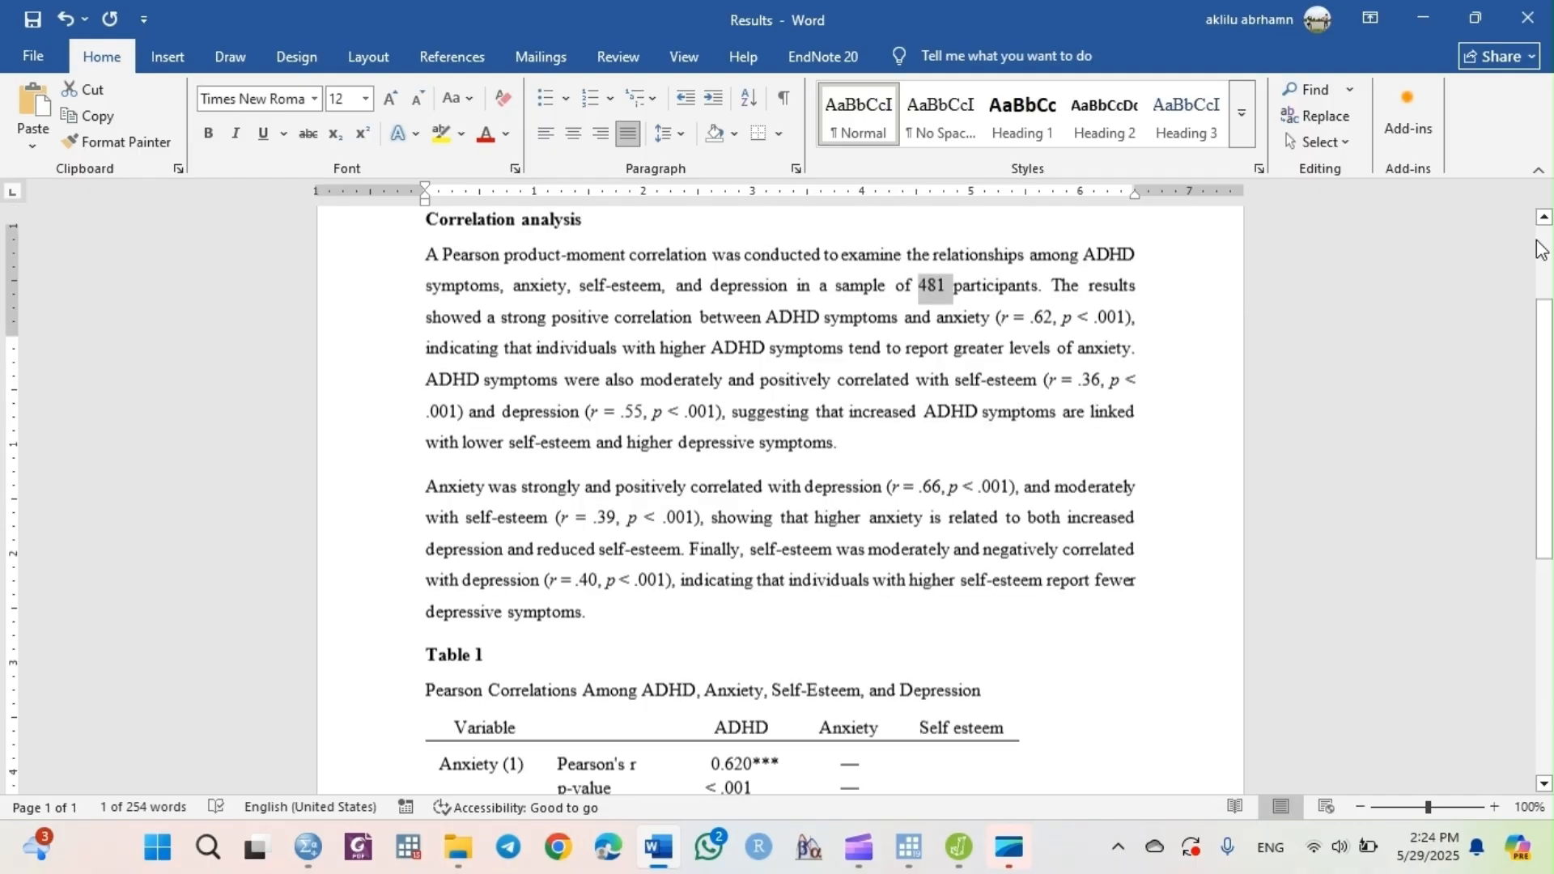
{"action": "left_click", "coordinate": [1008, 618]}
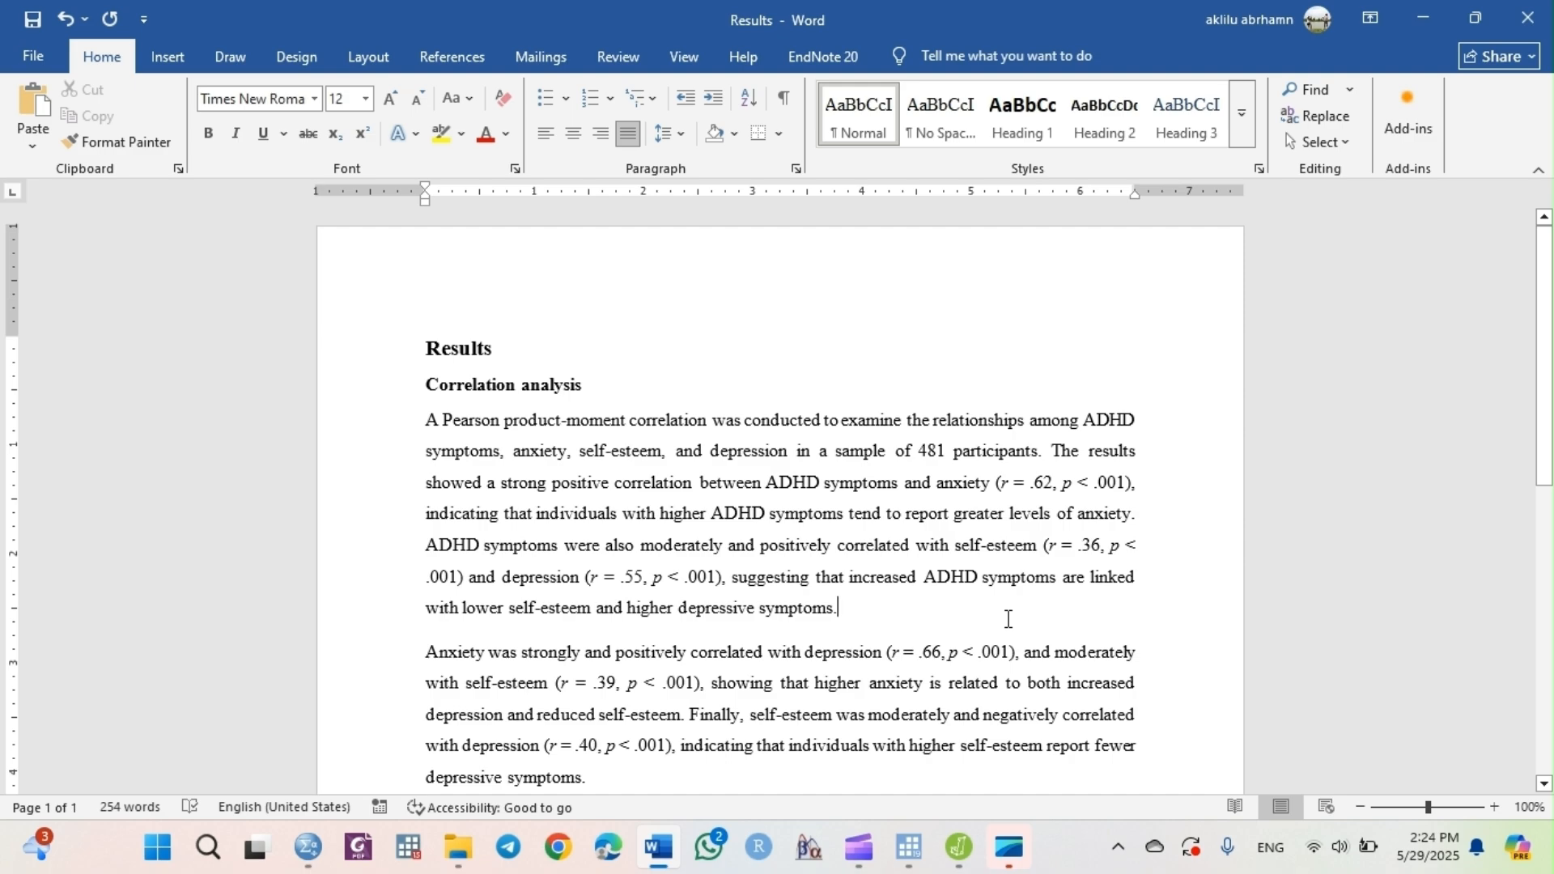